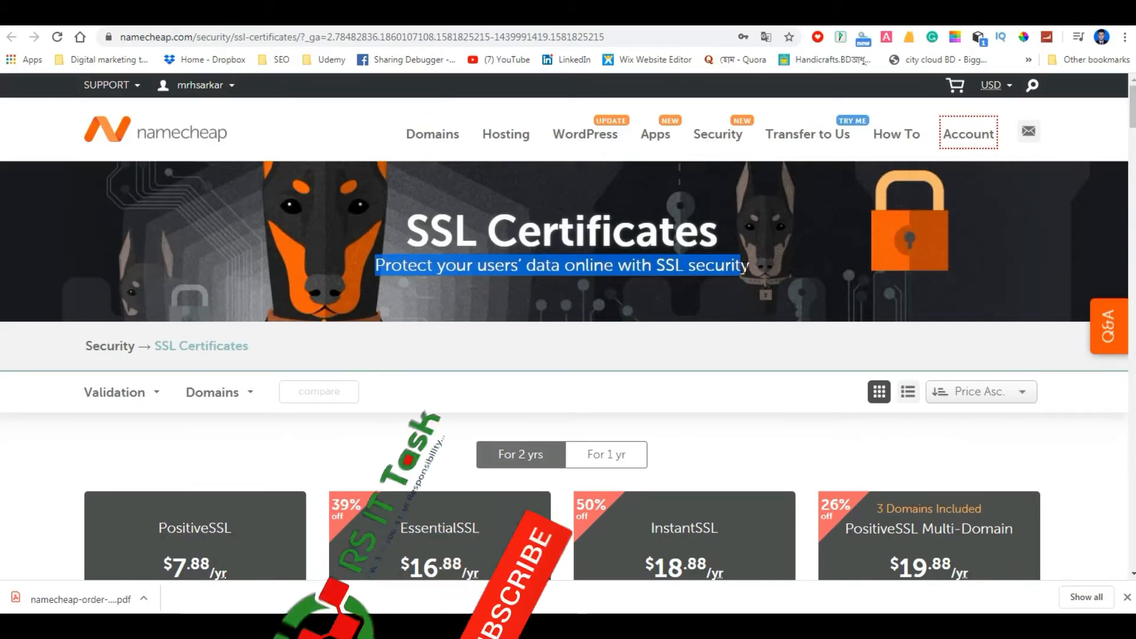
Choose one-year pricing for the SSL certificates and add PositiveSSL to the shopping cart.
left_click(633, 349)
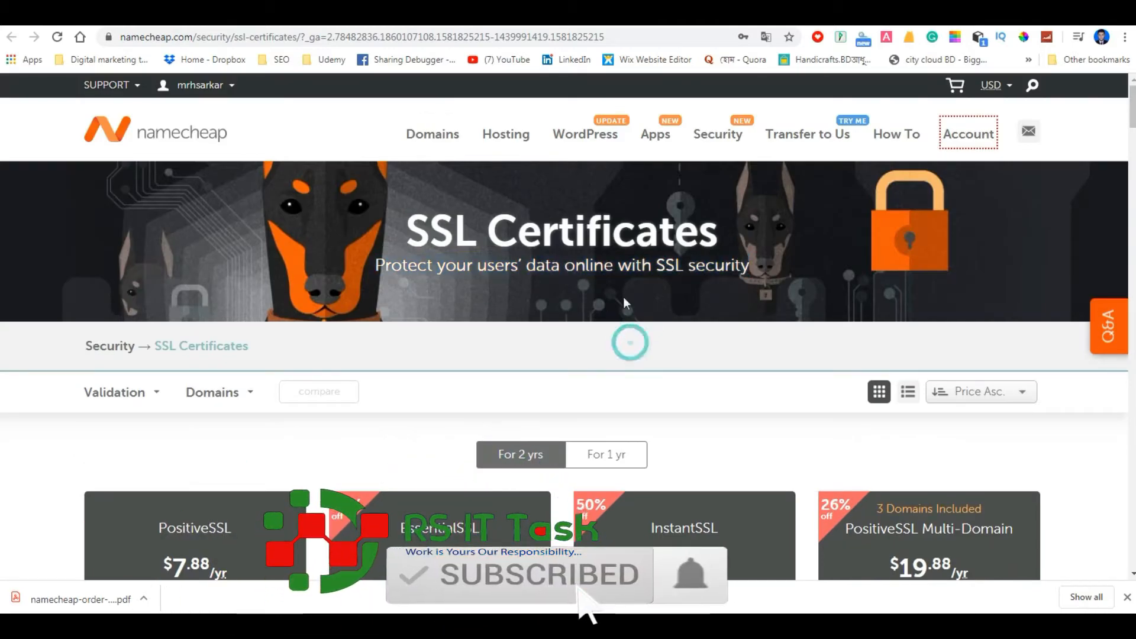
scroll(460, 331, "down", 1)
scroll(459, 333, "down", 4)
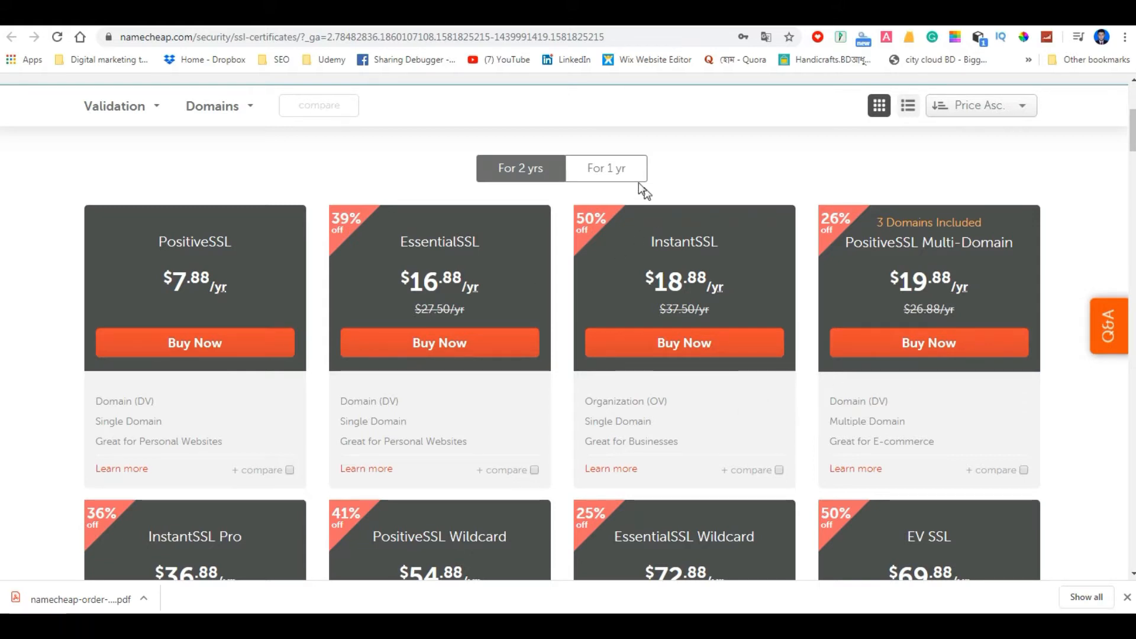
left_click(604, 172)
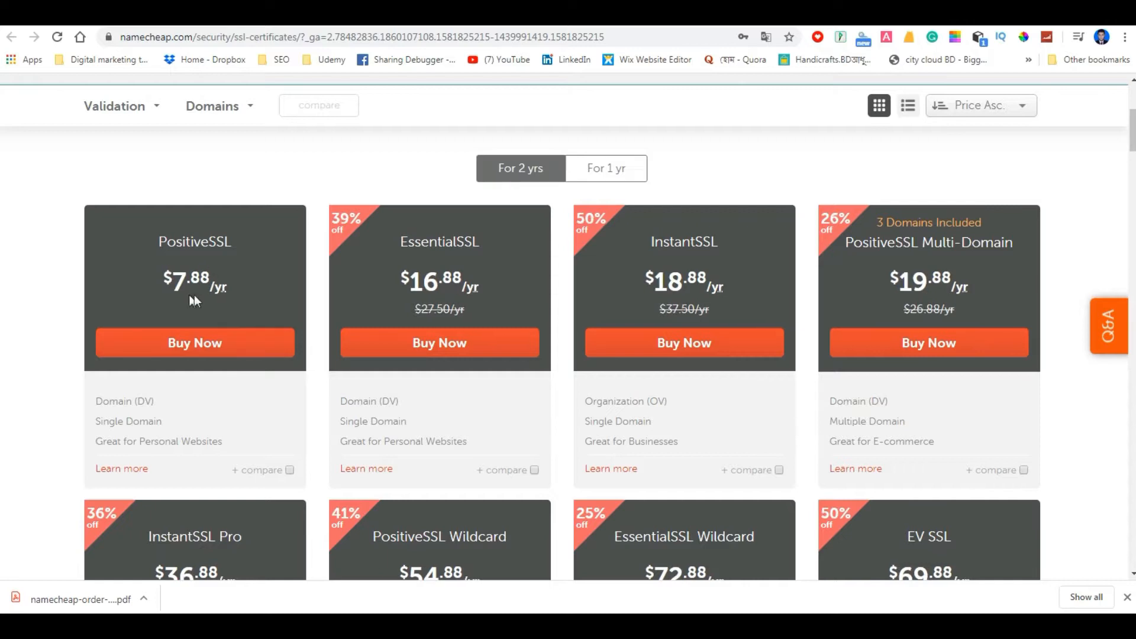
left_click(604, 169)
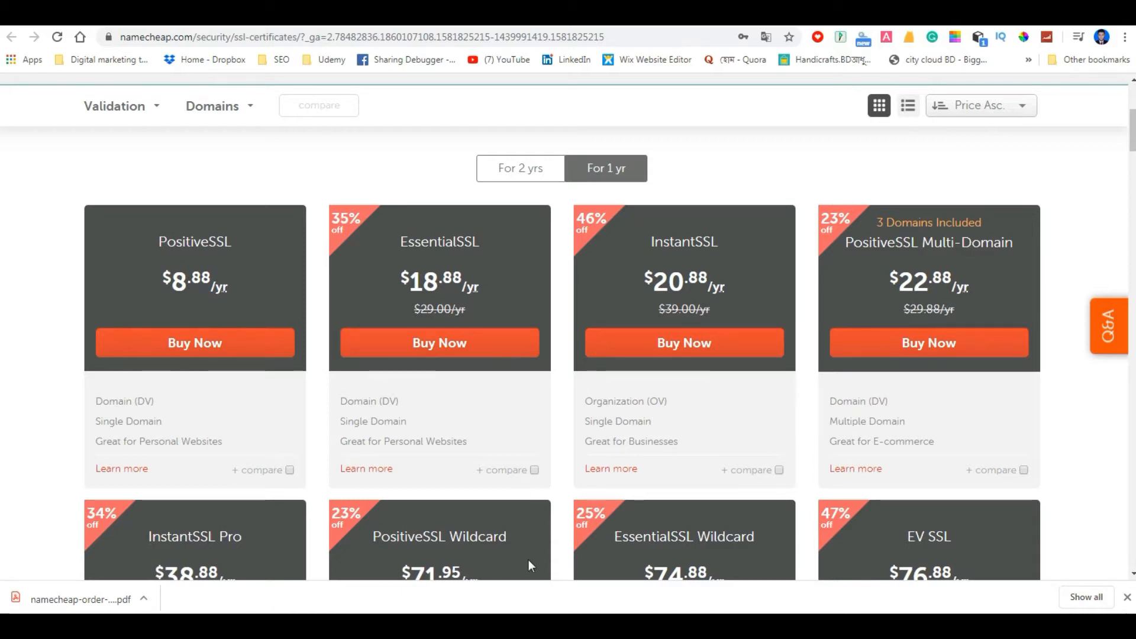
left_click(187, 349)
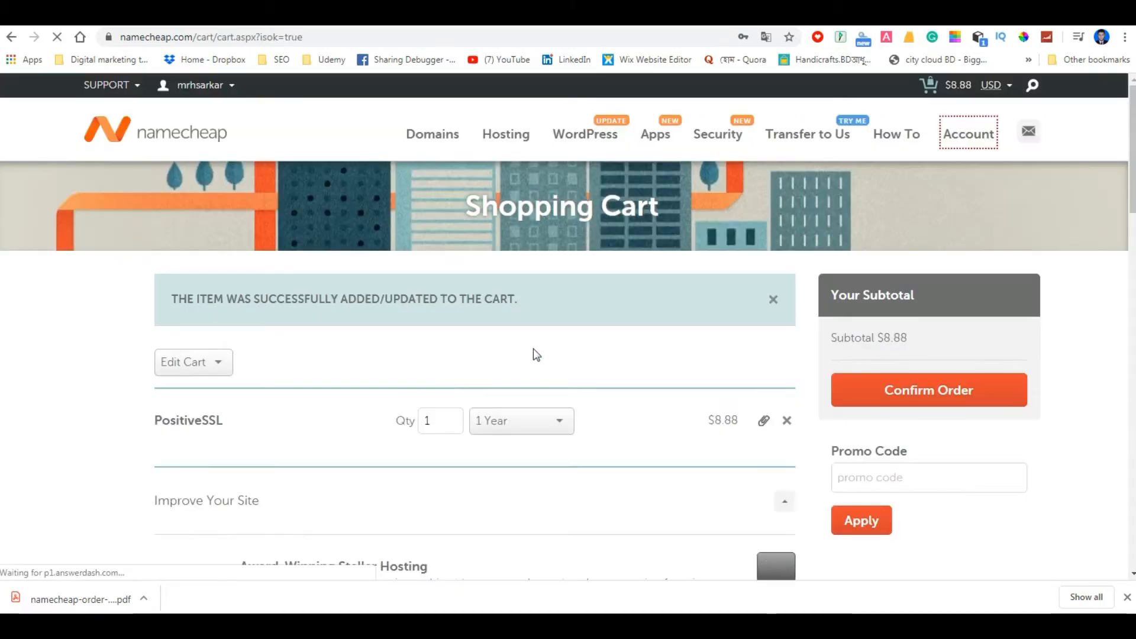
Check the PositiveSSL term options in the cart, keep the 1 Year term, and confirm the order without a promo code.
scroll(524, 373, "down", 2)
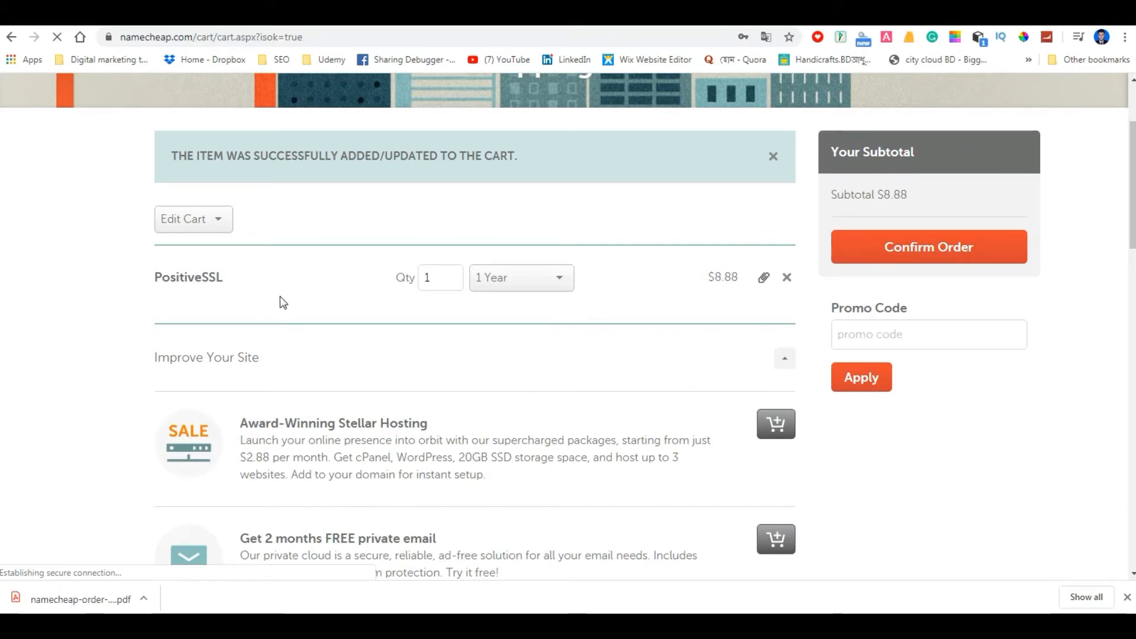
left_click(559, 283)
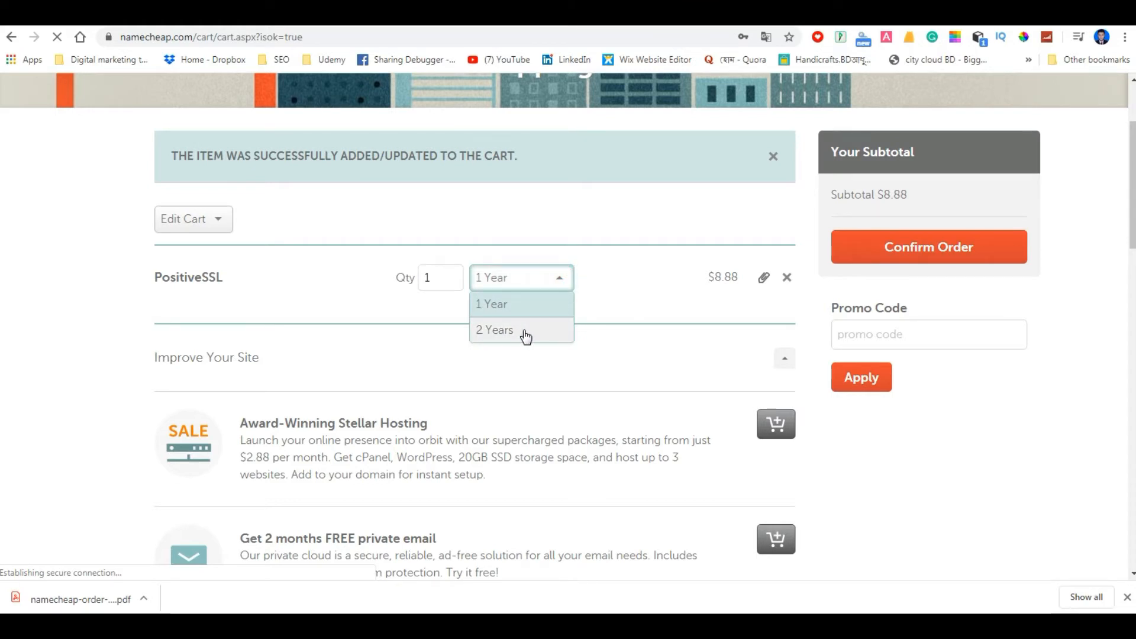
left_click(106, 302)
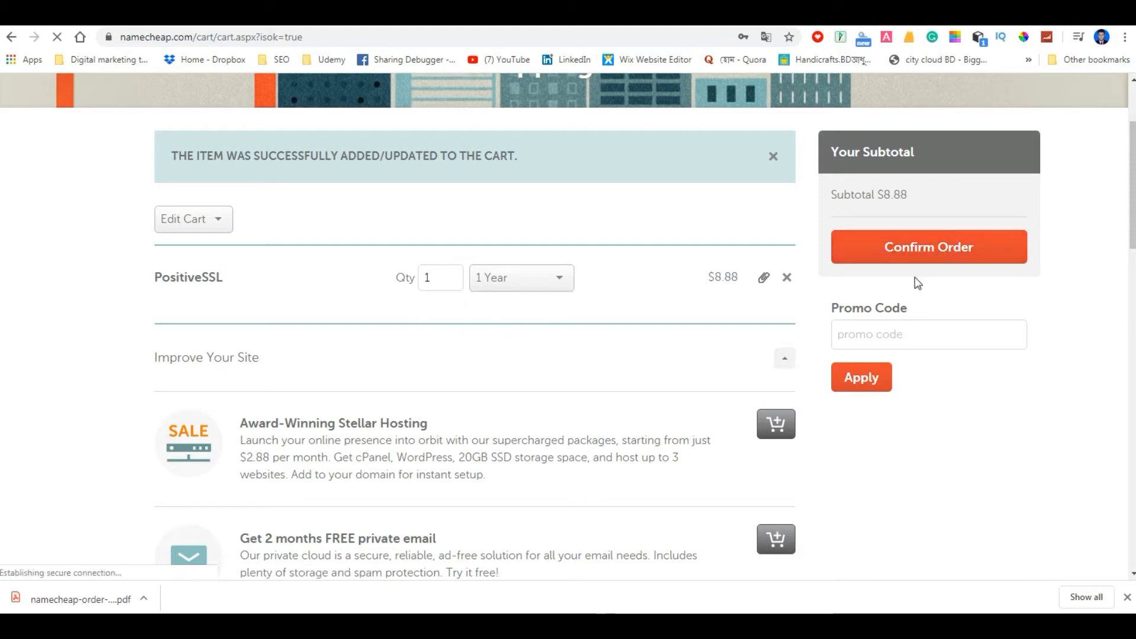
left_click(855, 331)
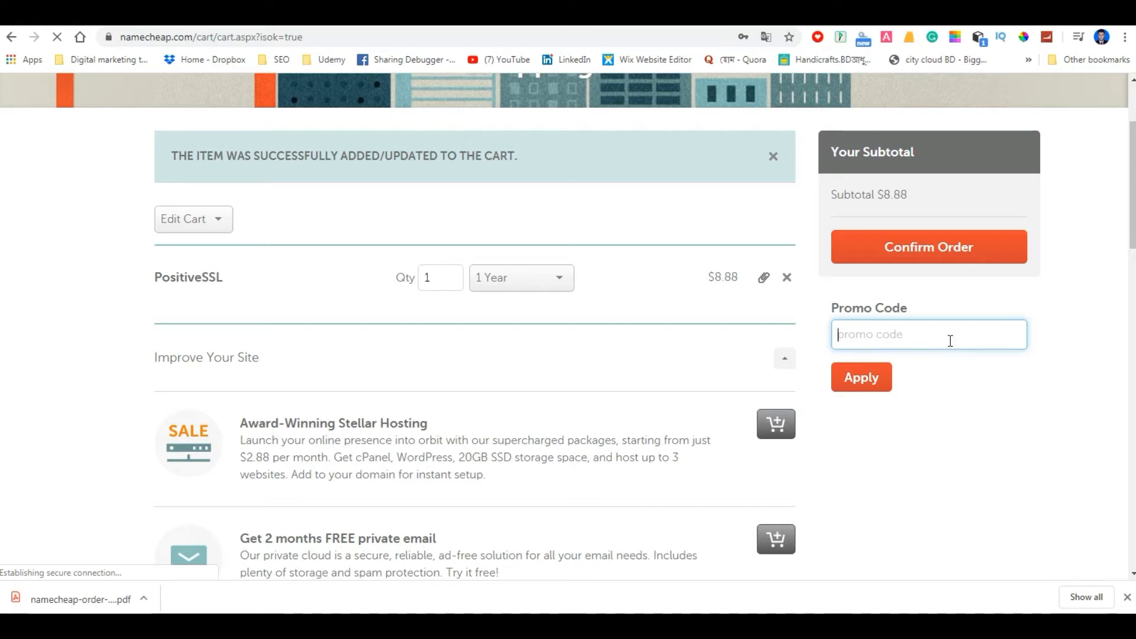
left_click(953, 252)
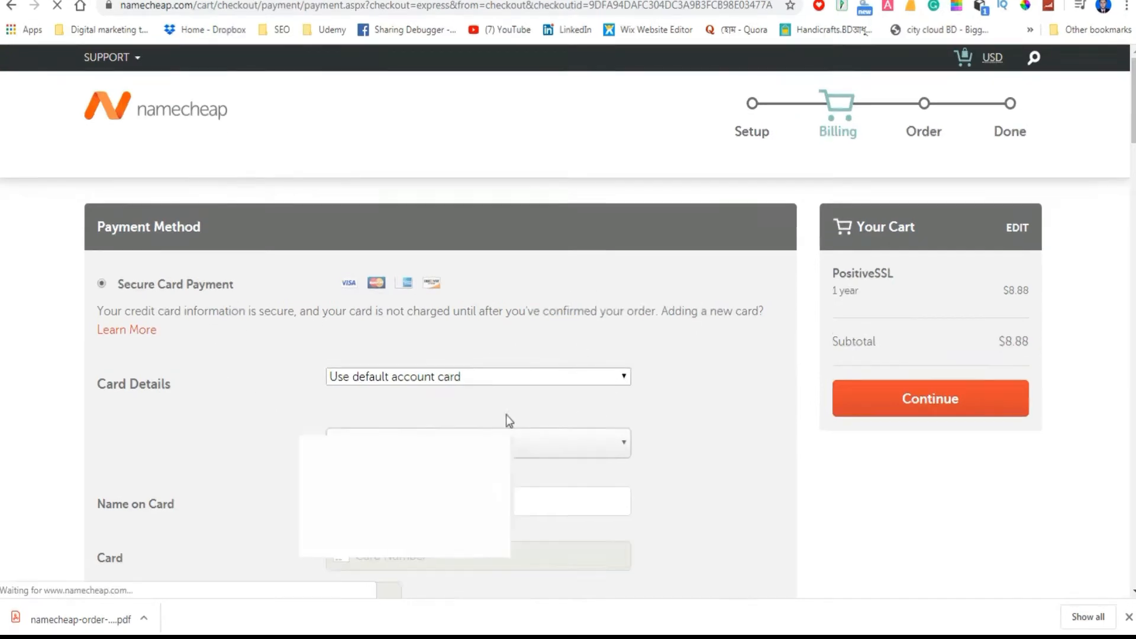
Review the payment methods and continue the checkout with Secure Card Payment using the default account card.
scroll(515, 425, "down", 6)
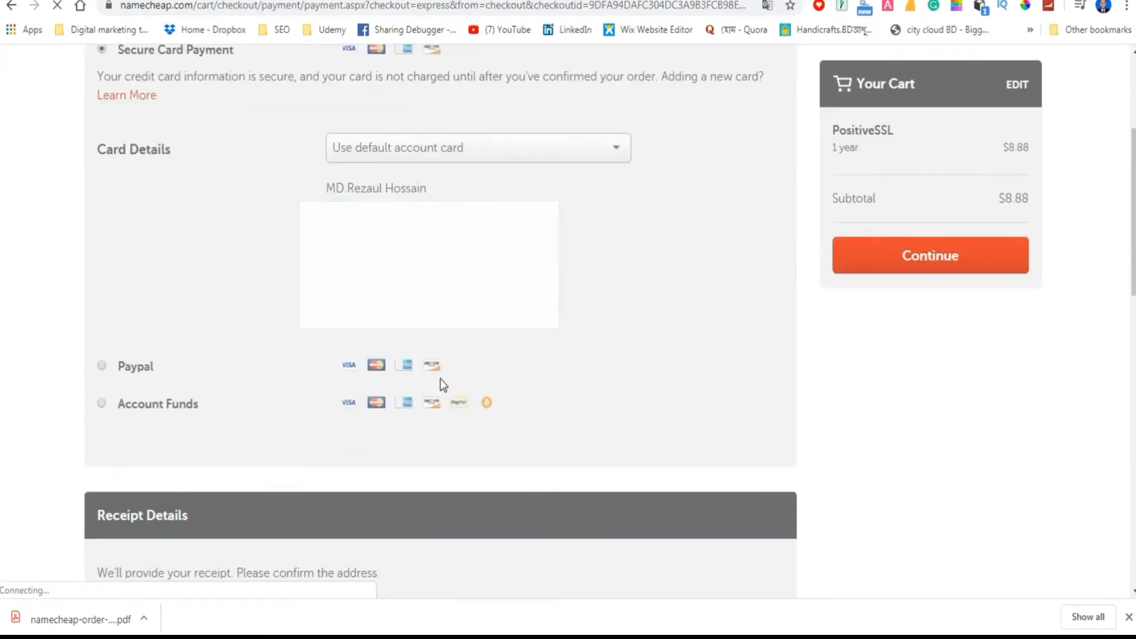
scroll(447, 404, "up", 6)
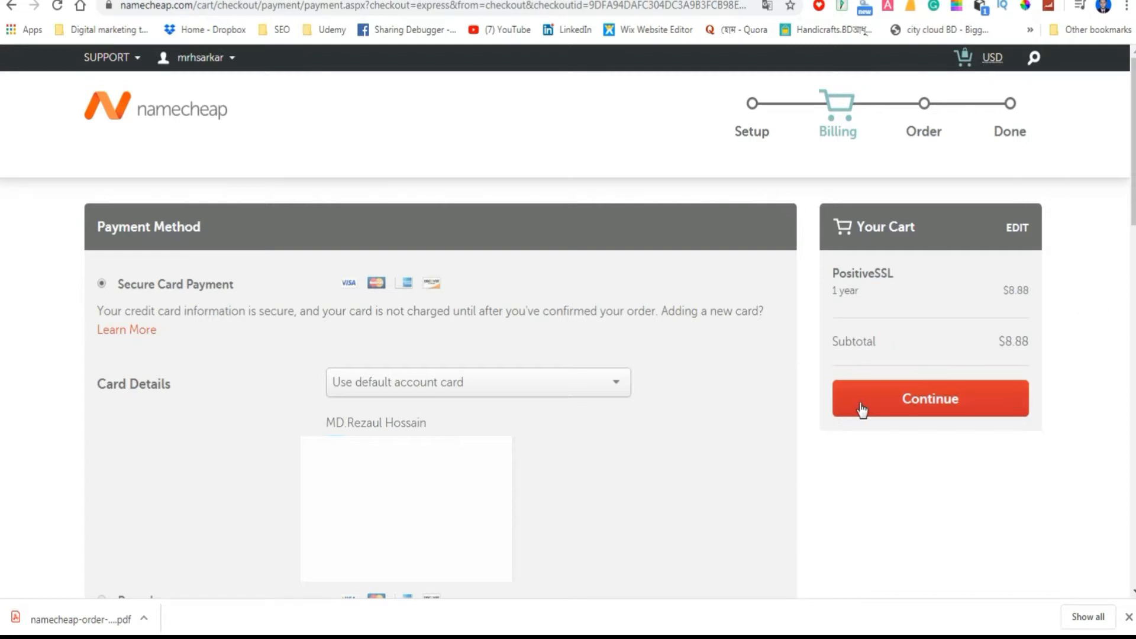
left_click(974, 405)
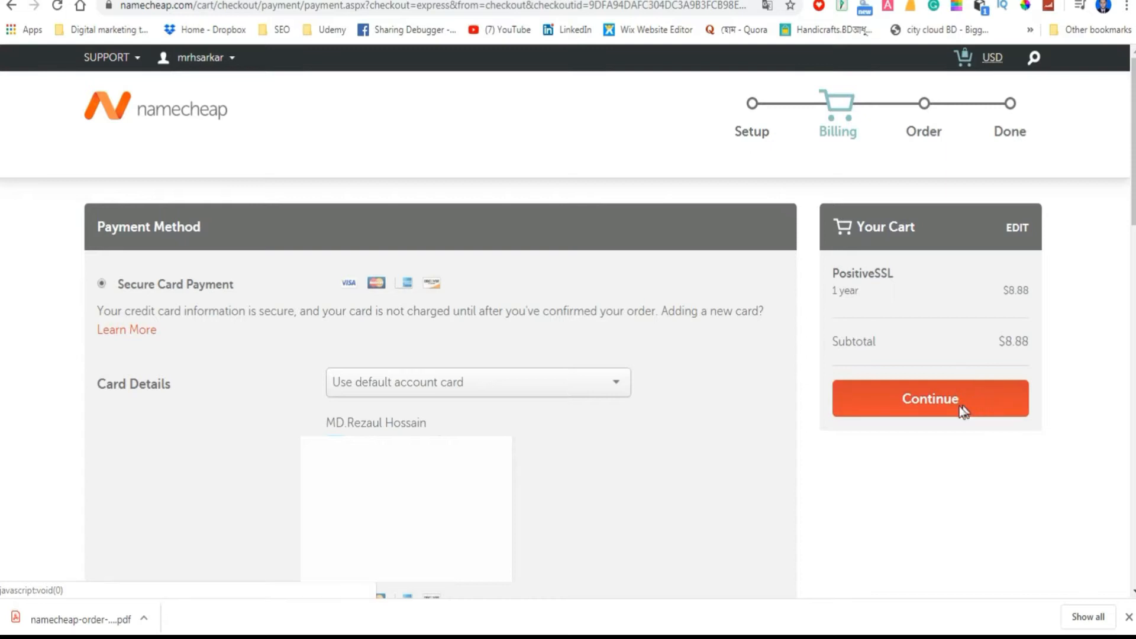
left_click(976, 405)
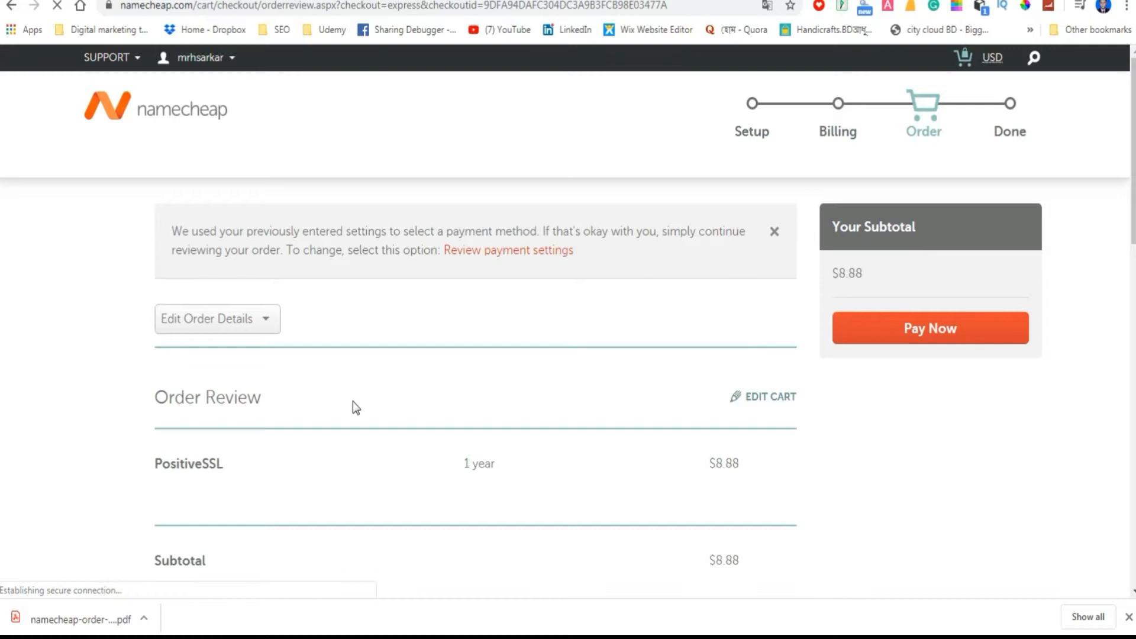
Review the order summary, payment details and receipt information for the PositiveSSL order.
scroll(467, 413, "down", 8)
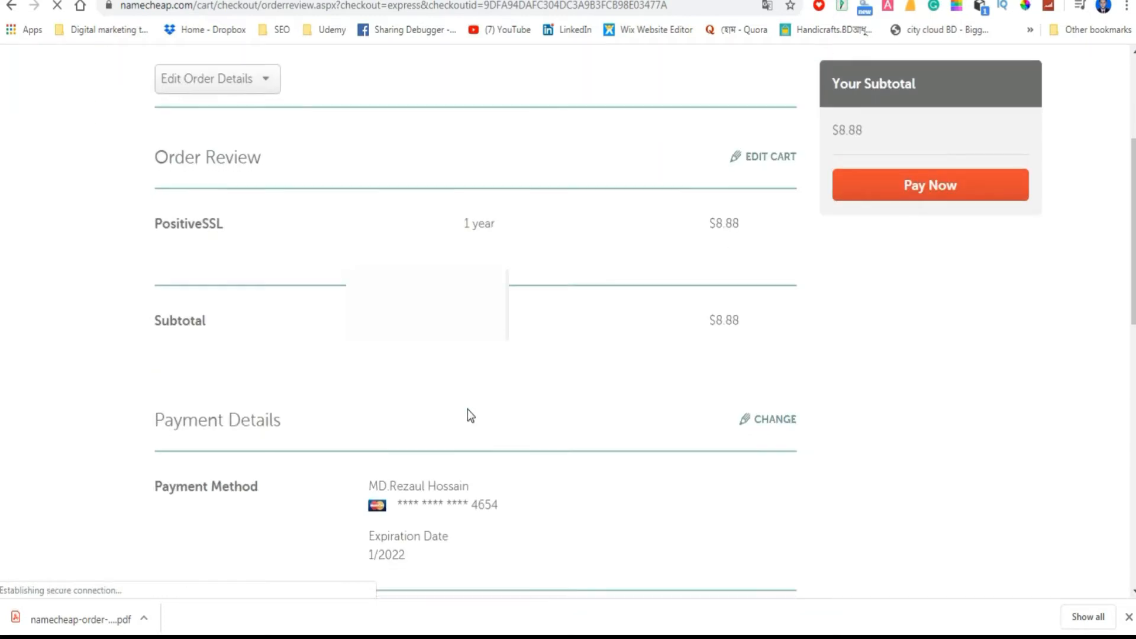
scroll(464, 409, "down", 4)
scroll(414, 404, "up", 5)
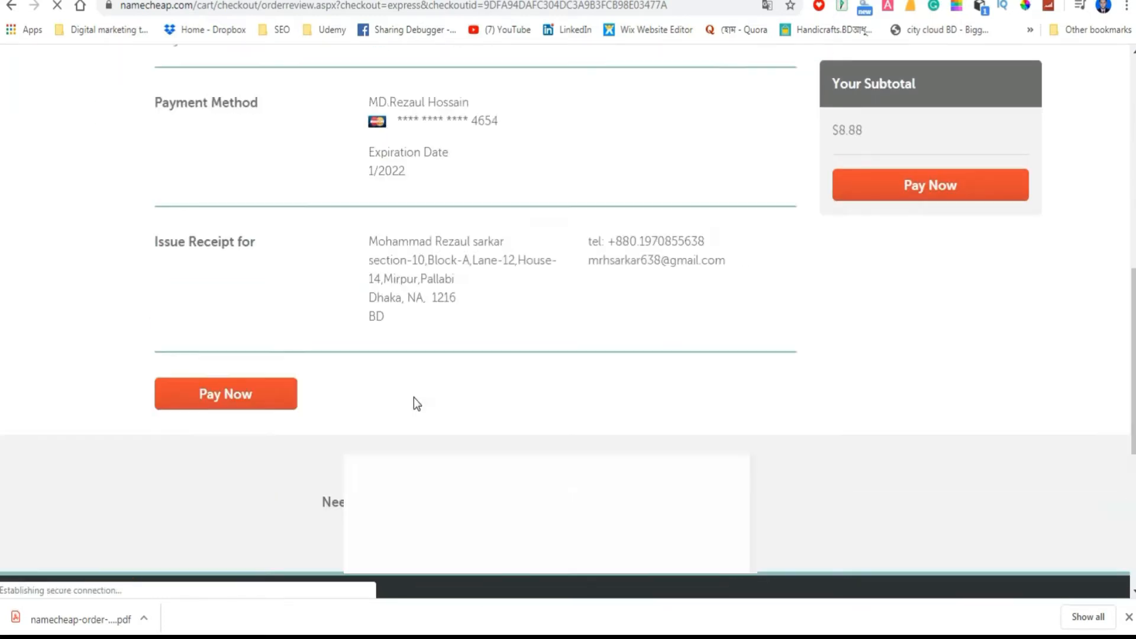
scroll(558, 307, "up", 4)
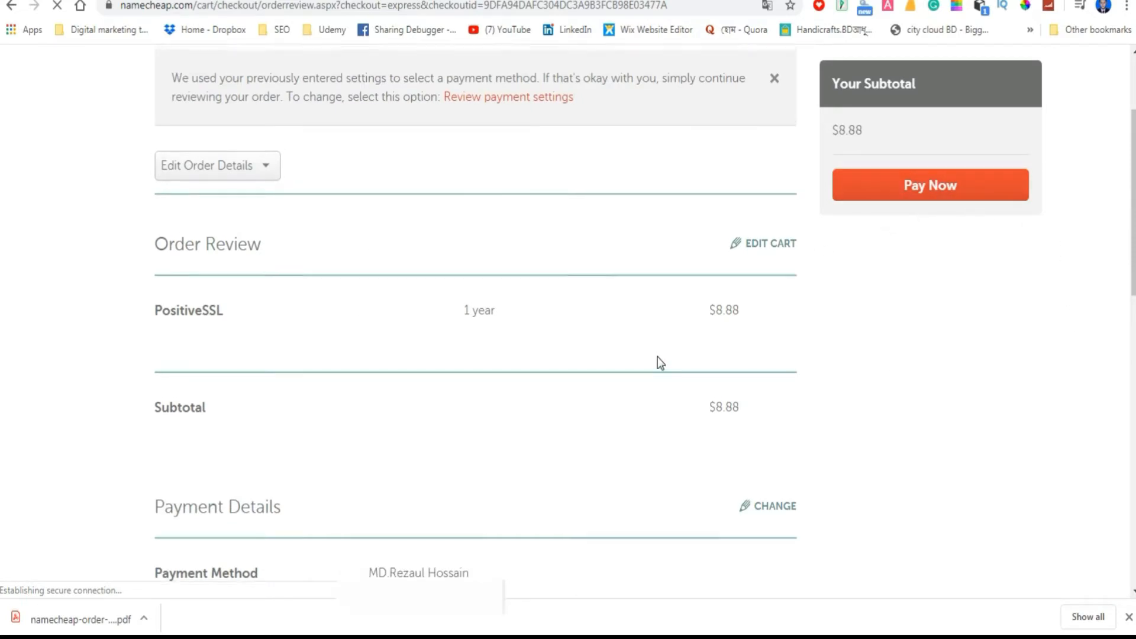
scroll(659, 361, "up", 3)
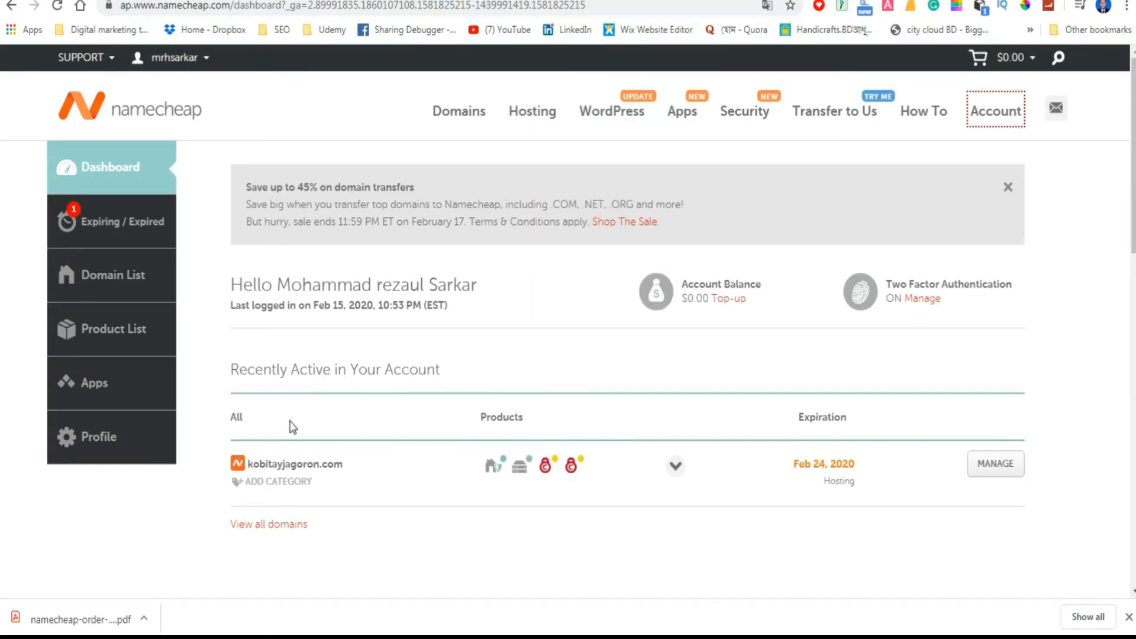
Expand the kobitayjagoron.com entry in the account dashboard and examine its products, including the SSL certificates.
scroll(305, 426, "down", 1)
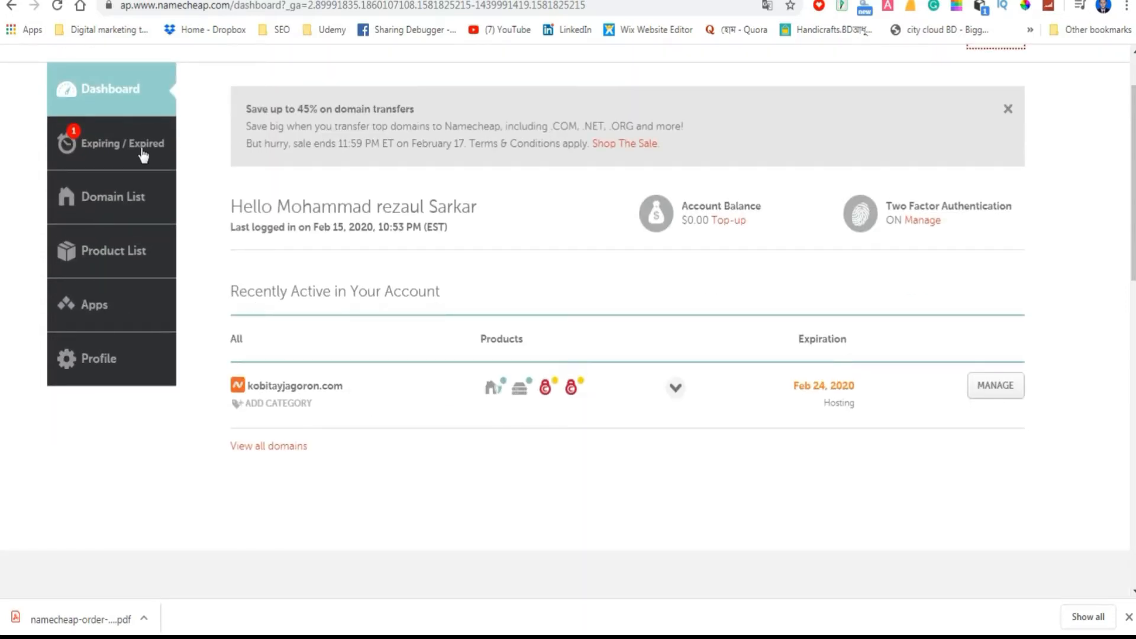
scroll(126, 198, "up", 1)
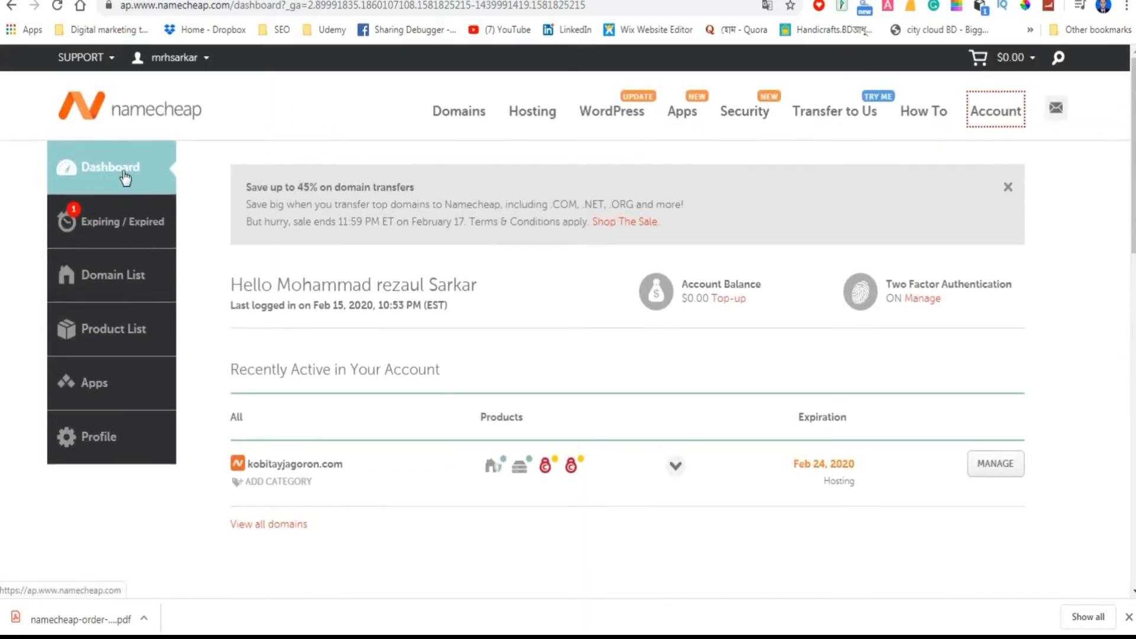
left_click_drag(251, 464, 358, 468)
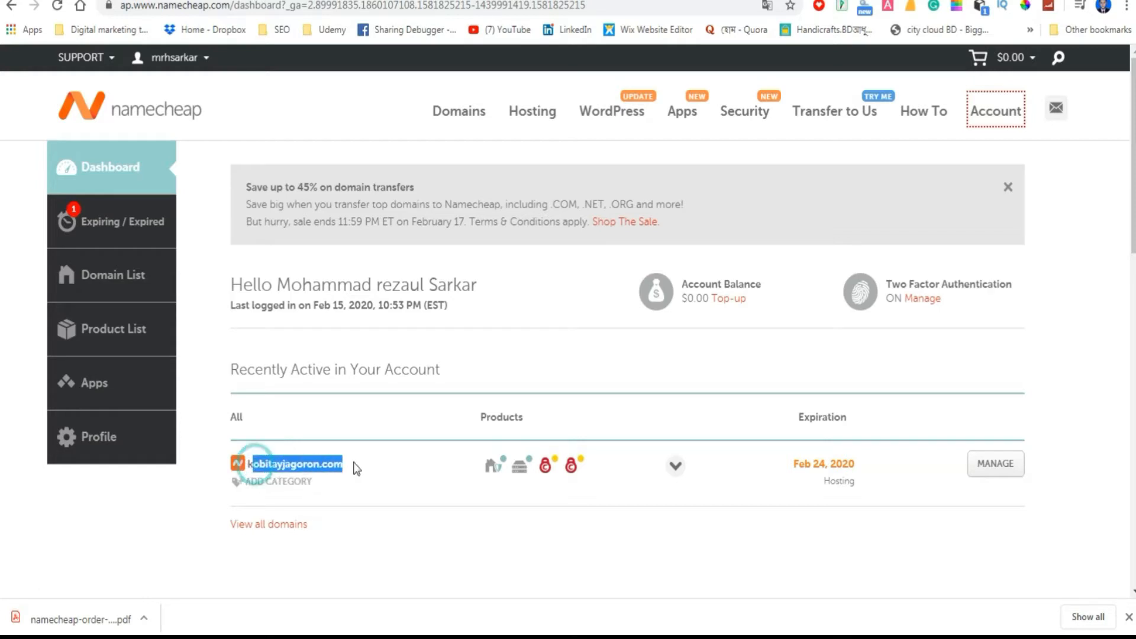
left_click(552, 553)
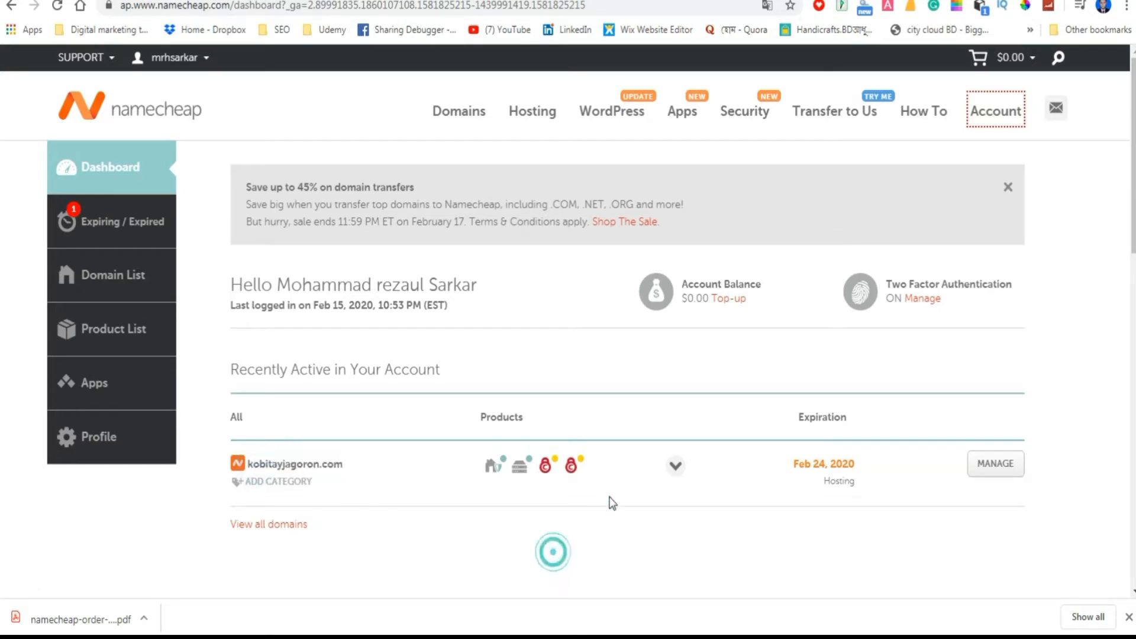
left_click(675, 467)
scroll(702, 482, "down", 10)
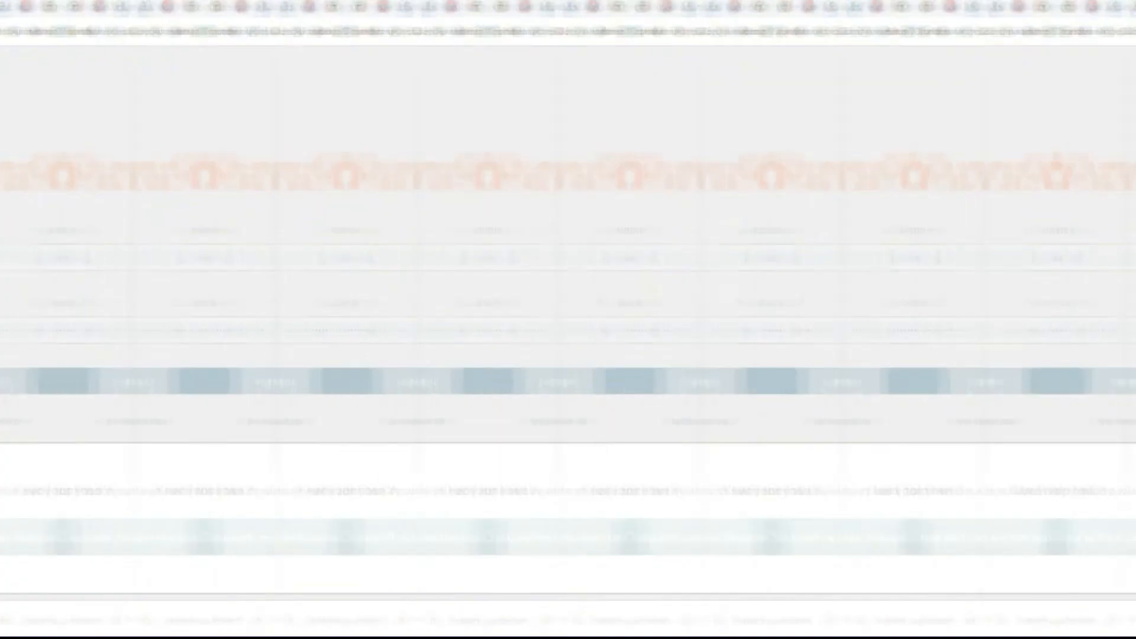
Log in to the hosting account's cPanel and open the Namecheap SSL tool.
key("Return")
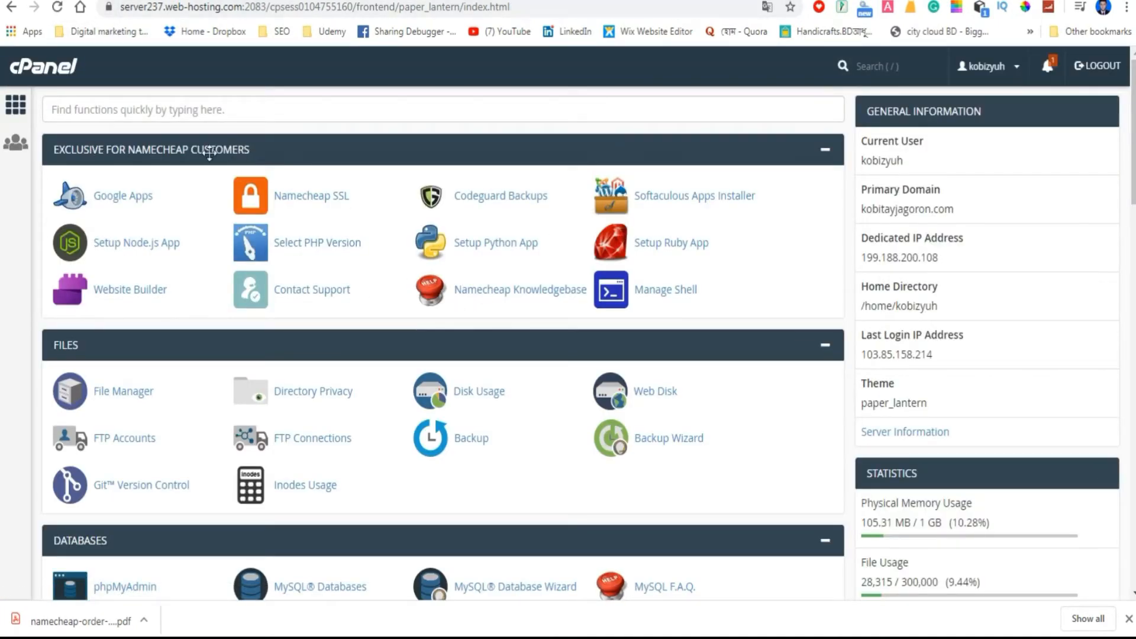
left_click(318, 197)
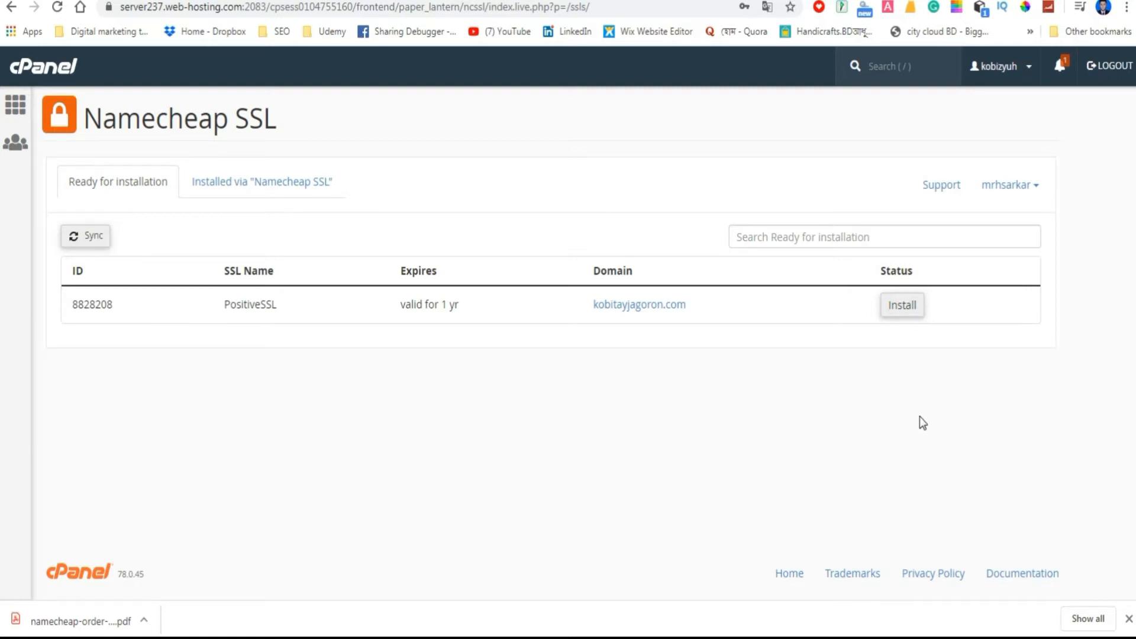
Install the one-year PositiveSSL certificate on kobitayjagoron.com, agreeing to replace the existing certificate and keeping the prefilled admin e-mail.
left_click(901, 306)
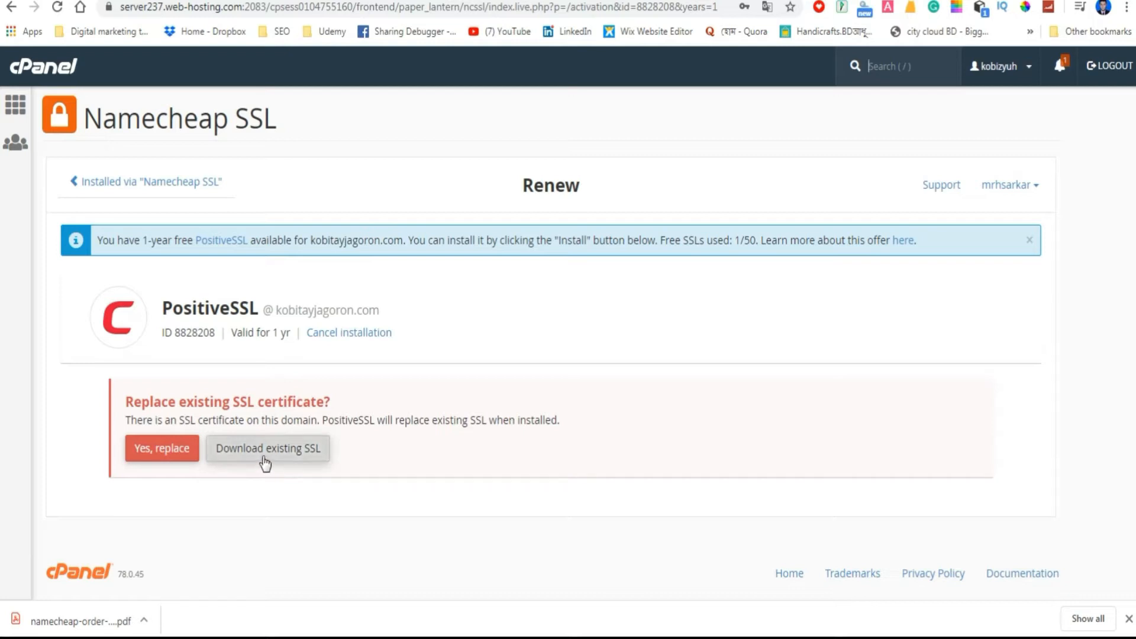
left_click(235, 537)
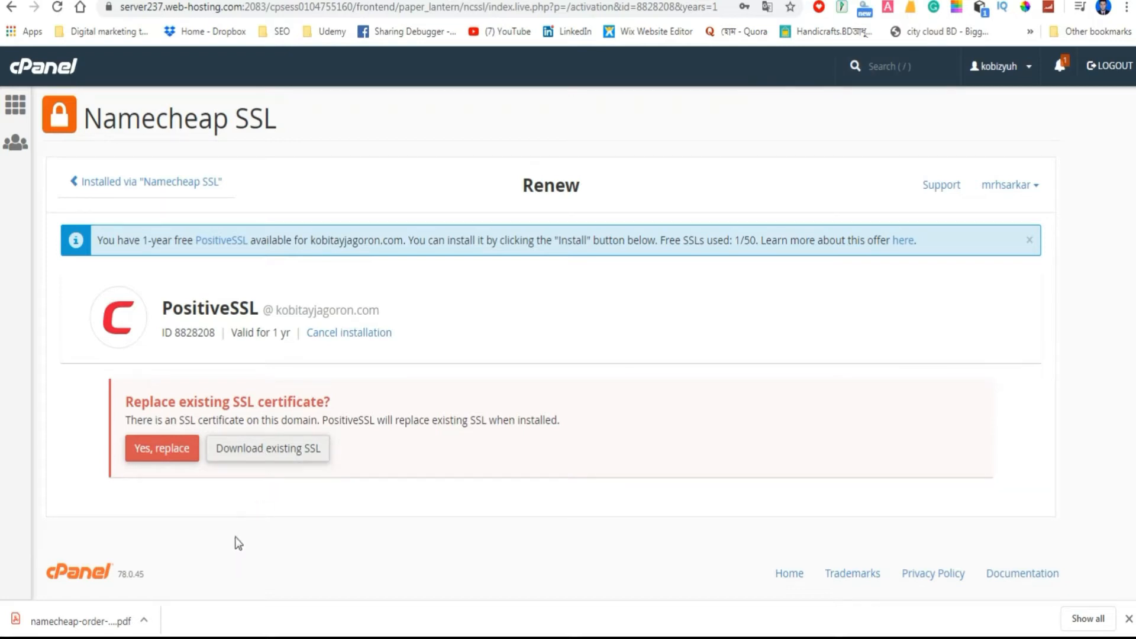
left_click(165, 451)
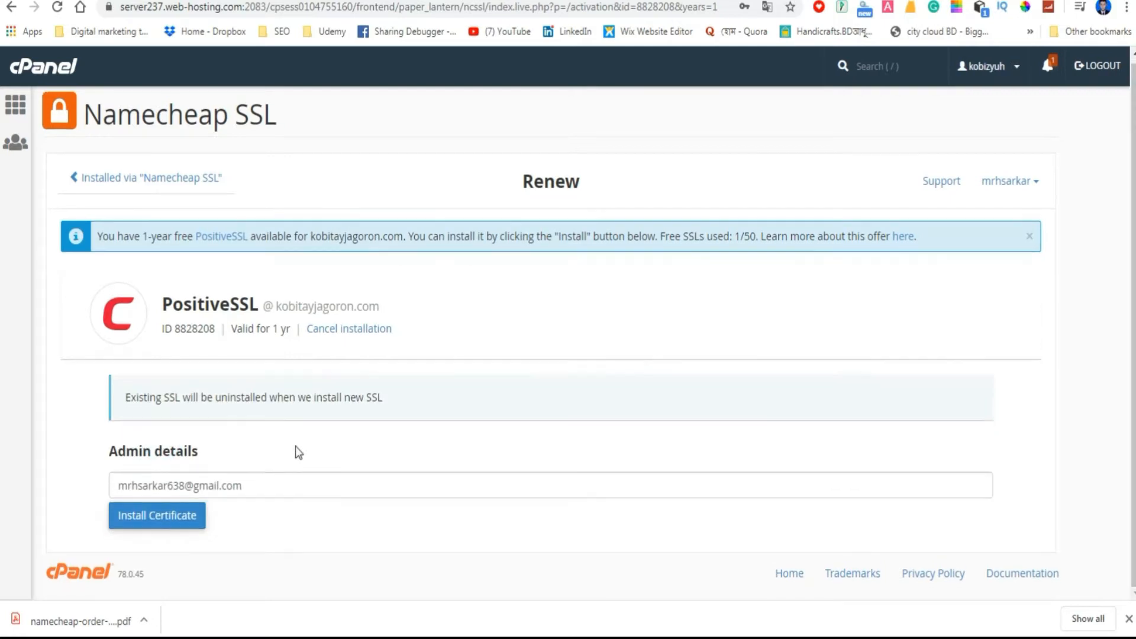
left_click(166, 523)
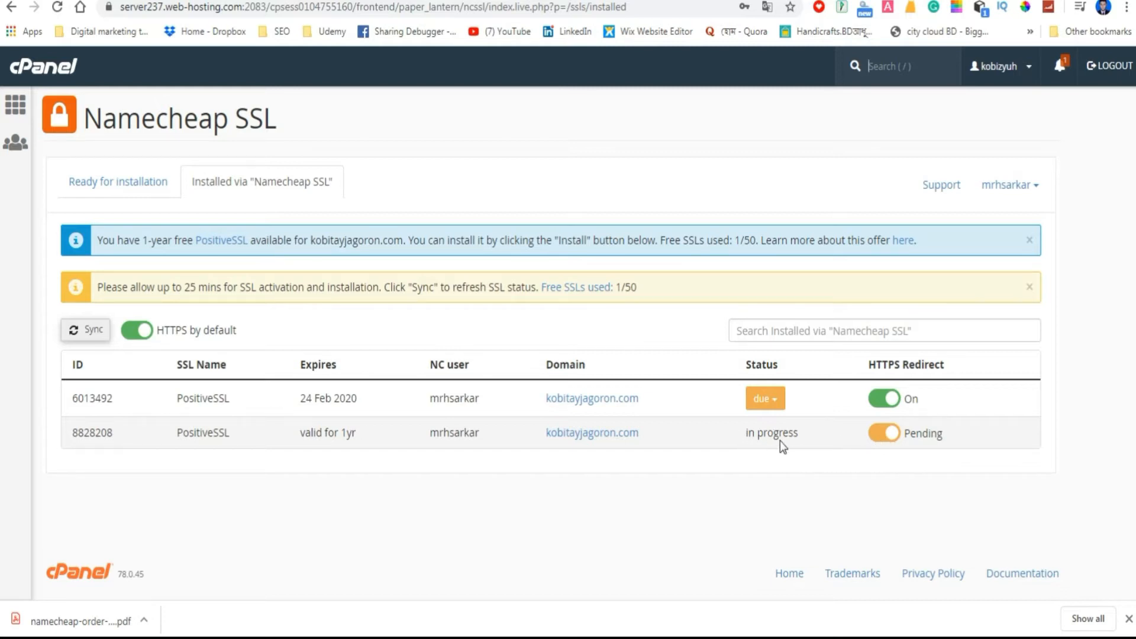
Examine the ID and expiry date of the old PositiveSSL certificate in the list of installed certificates.
left_click_drag(73, 397, 126, 398)
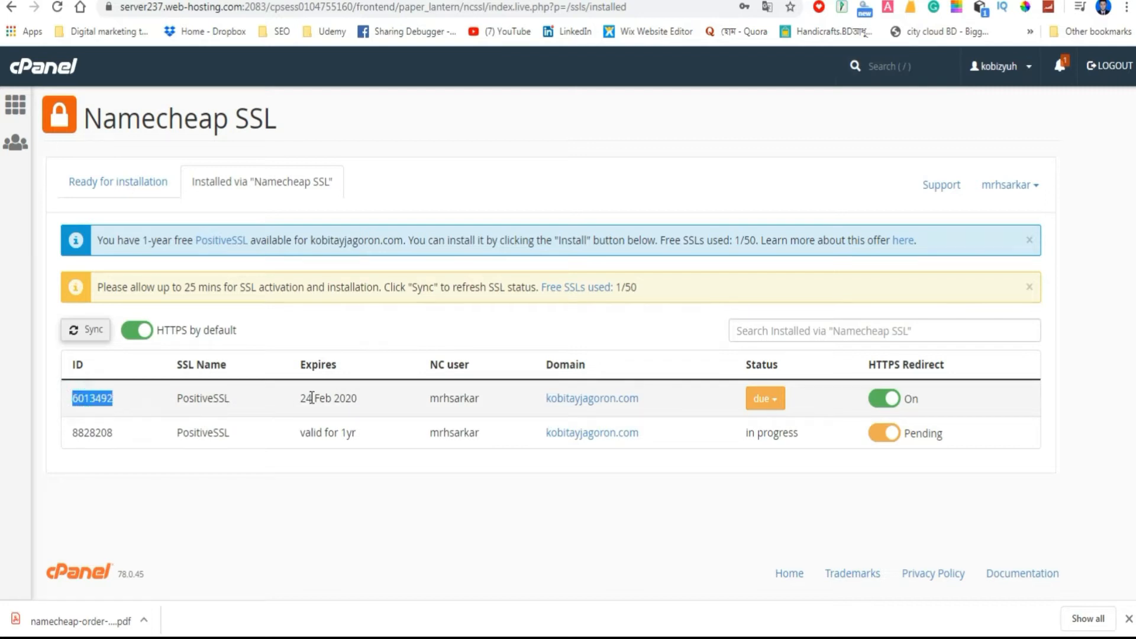
left_click_drag(295, 398, 358, 398)
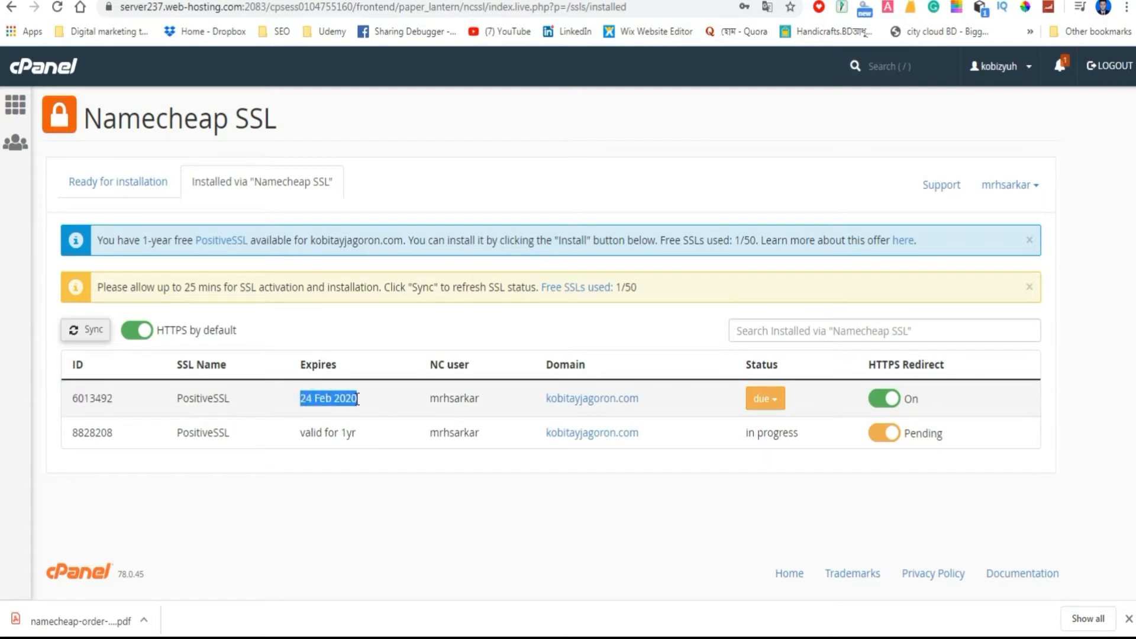
left_click(304, 487)
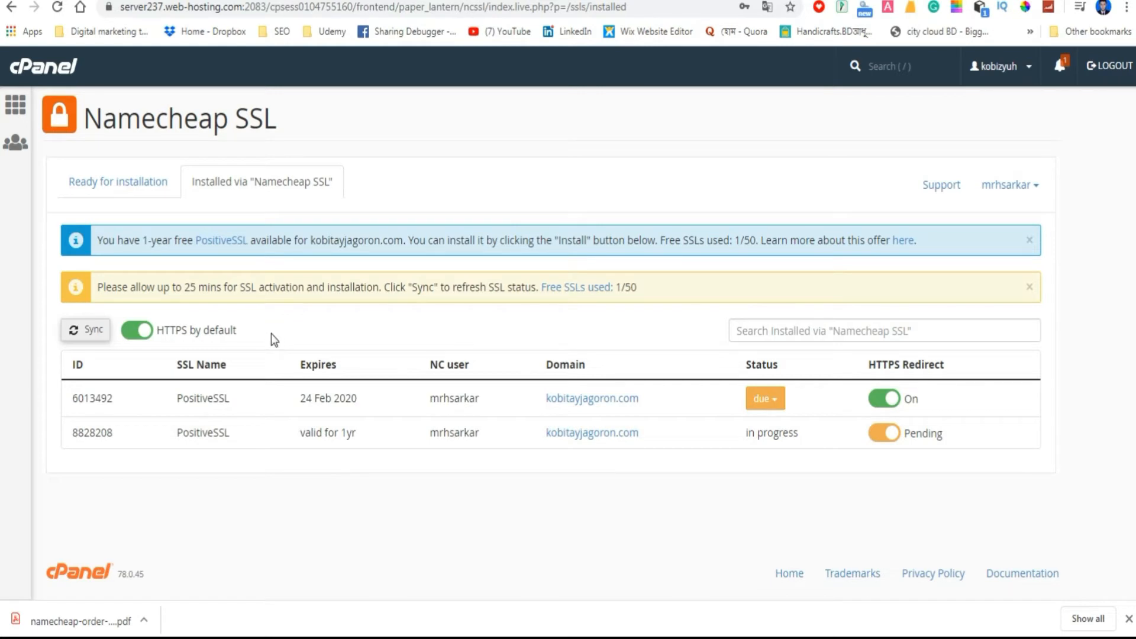
Sync the ready-for-installation certificates with the Namecheap account and return to the Namecheap dashboard.
left_click(128, 185)
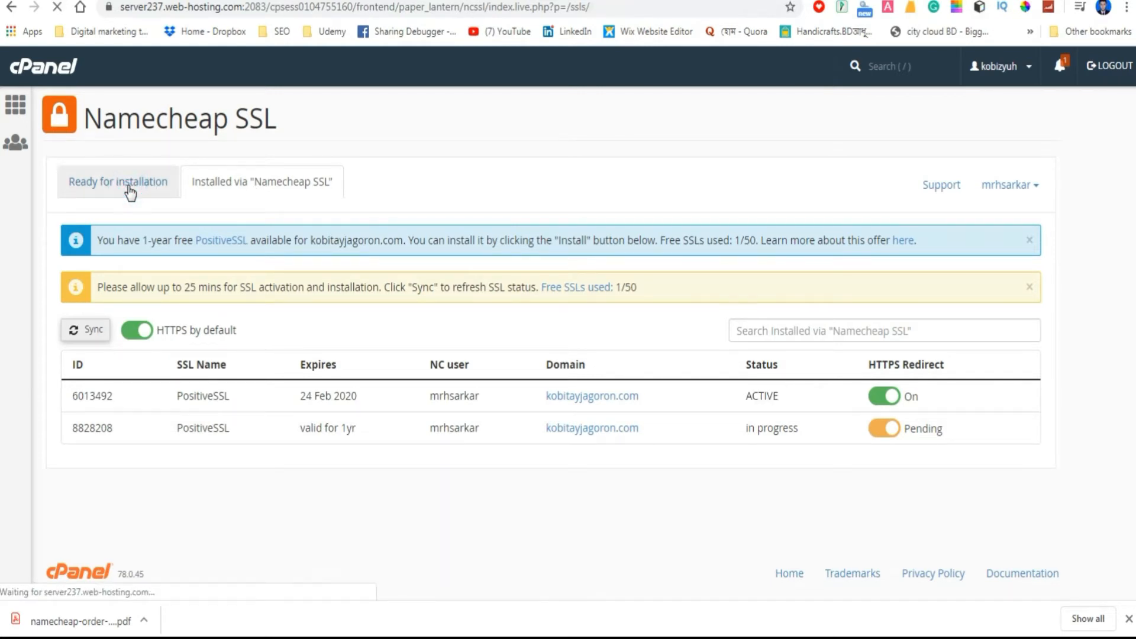
left_click(86, 237)
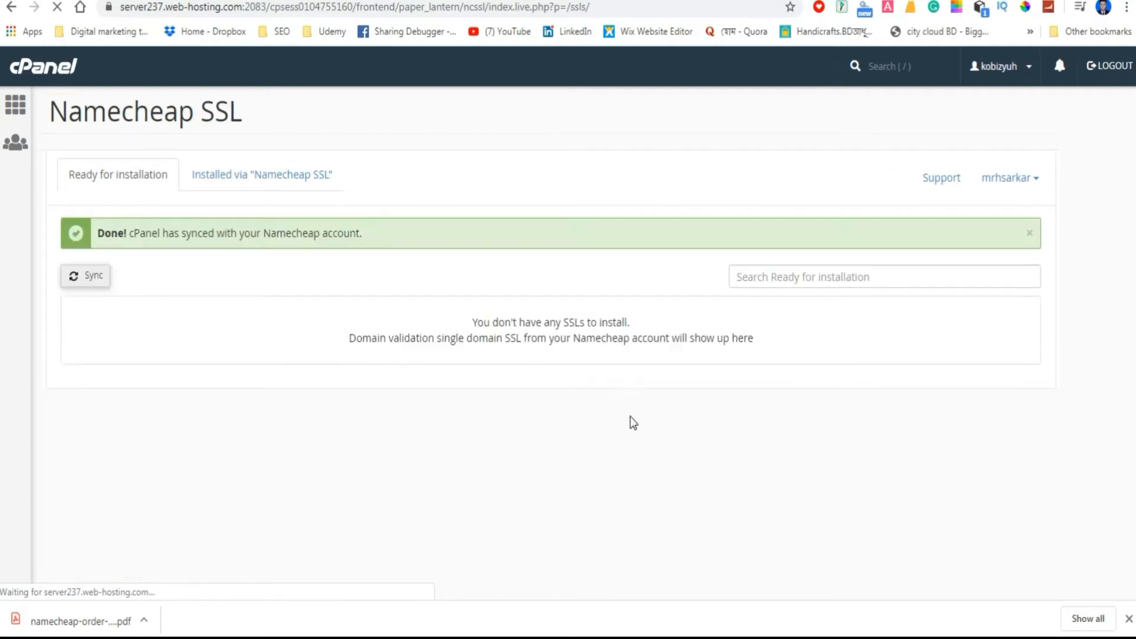
left_click(644, 1)
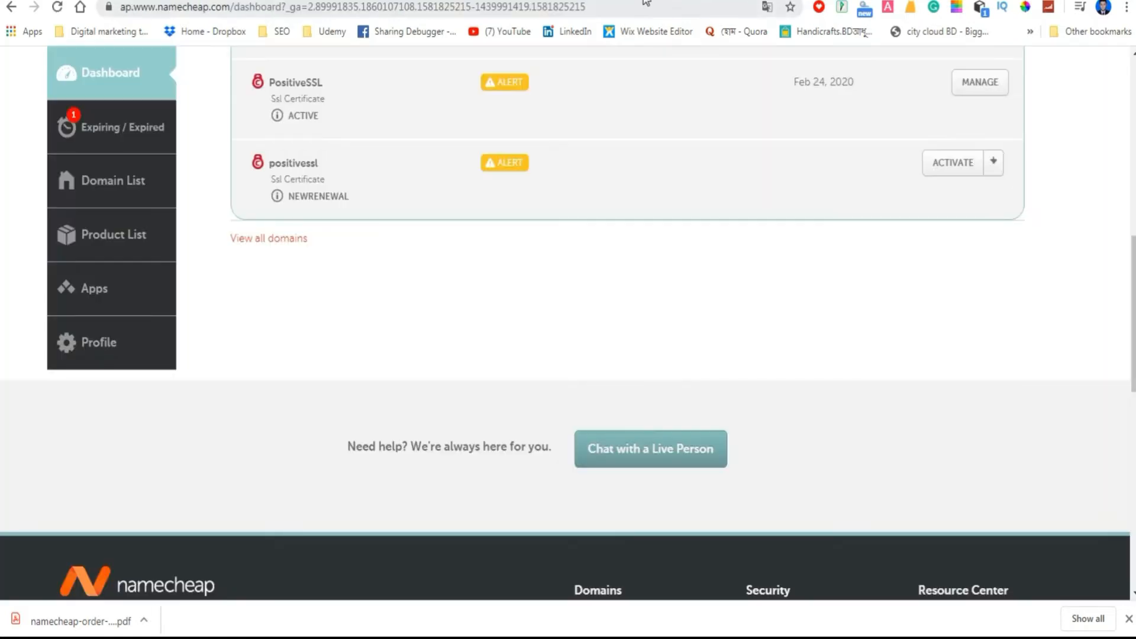
Open the details of the newly purchased PositiveSSL certificate from the dashboard and read its renewal notice.
scroll(787, 303, "up", 4)
scroll(786, 303, "down", 4)
left_click(955, 163)
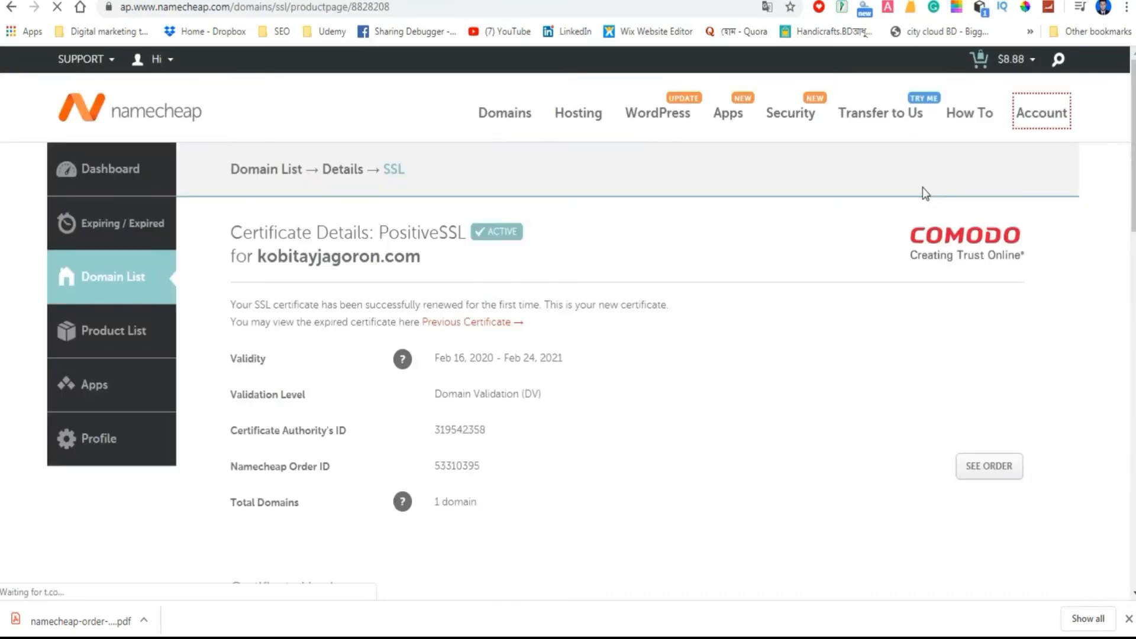
scroll(740, 336, "down", 3)
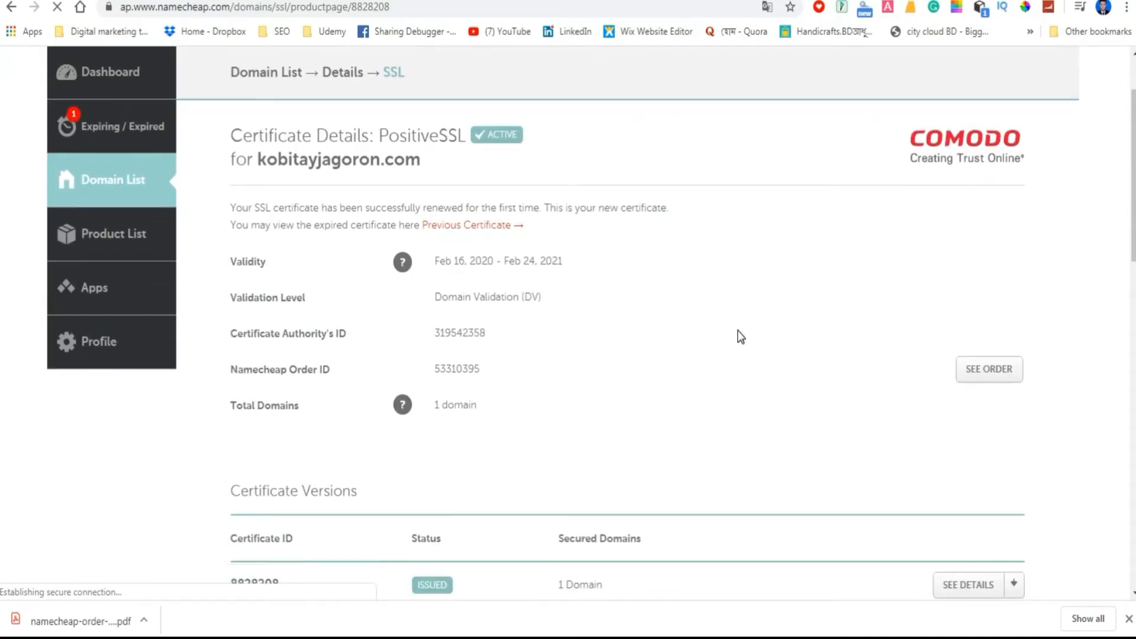
scroll(740, 336, "down", 4)
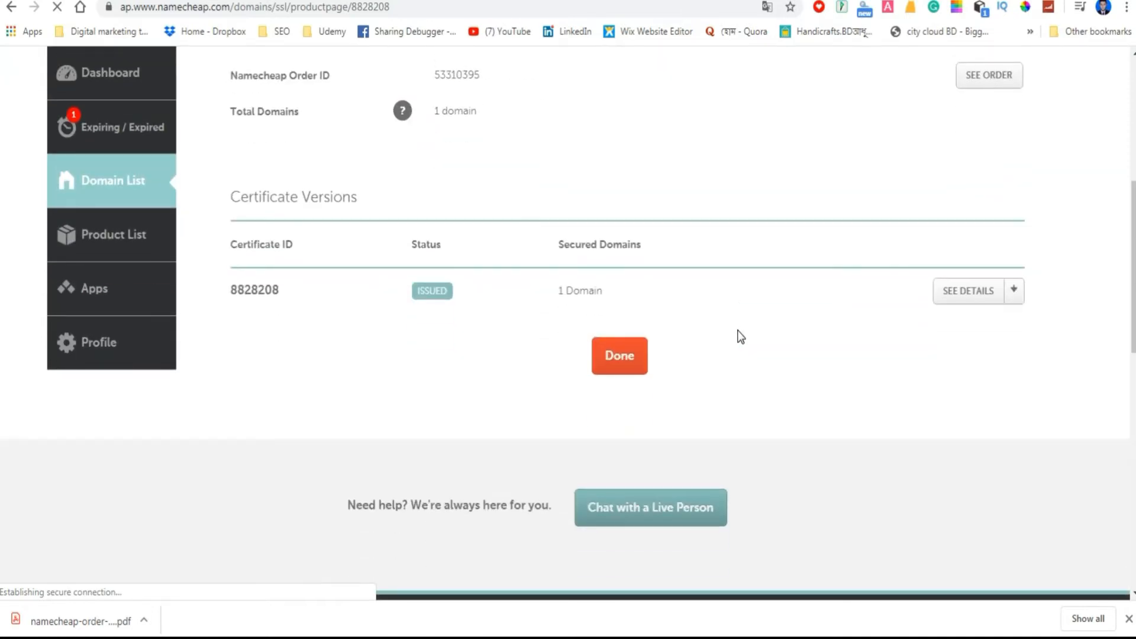
scroll(720, 325, "up", 5)
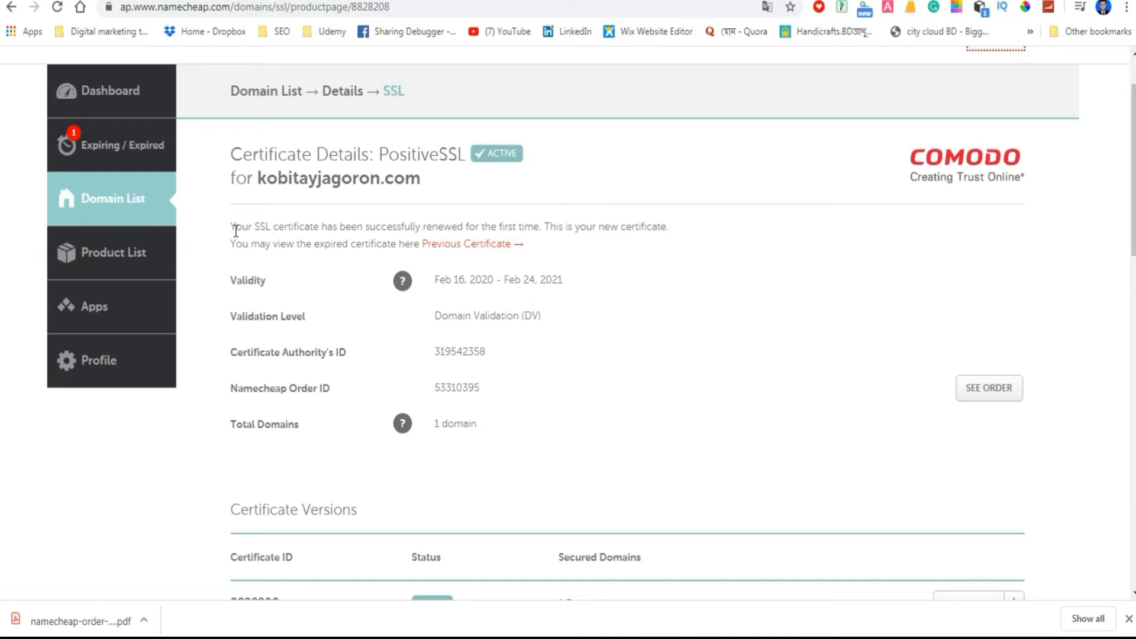
left_click_drag(233, 226, 545, 248)
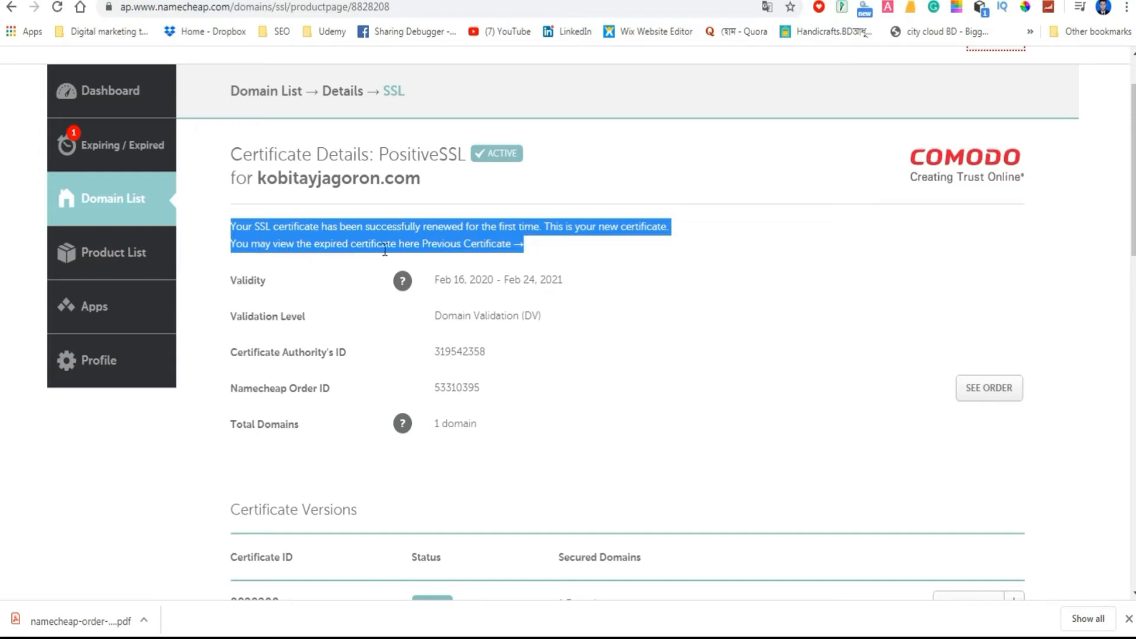
left_click(680, 332)
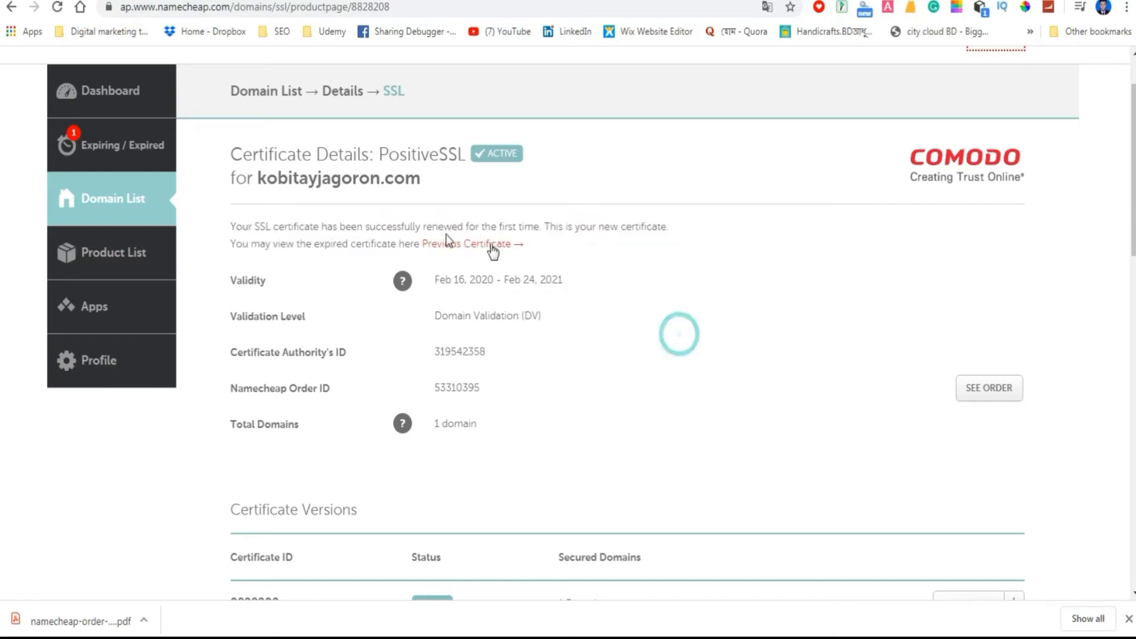
Open the previous certificate's details in a separate tab and check its validity period.
right_click(474, 248)
left_click(506, 254)
left_click(474, 1)
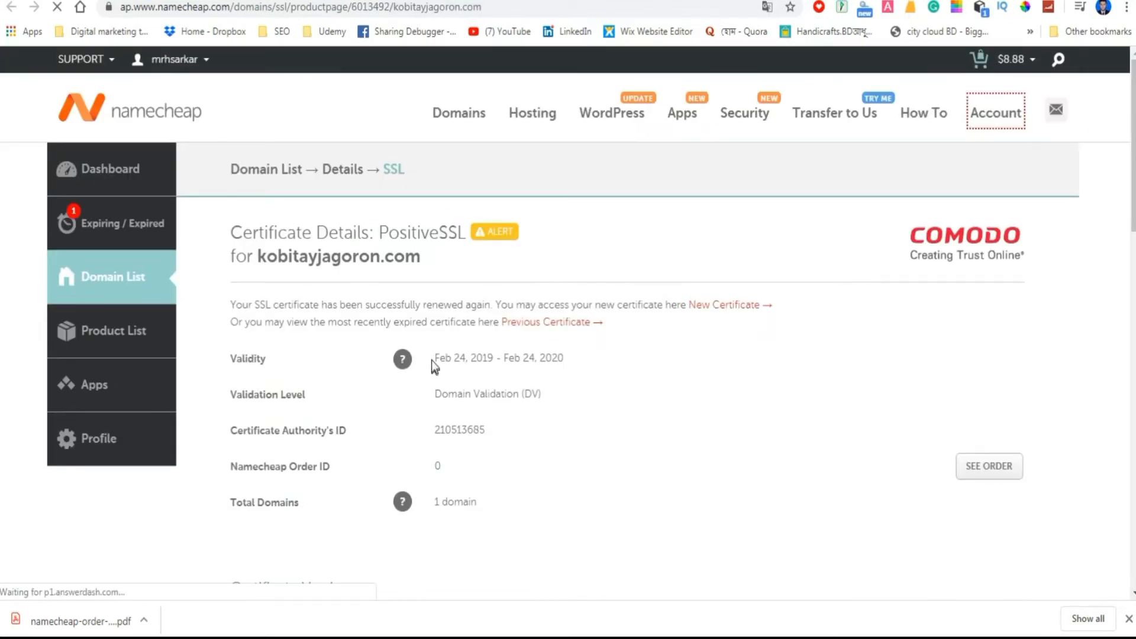
left_click_drag(437, 359, 573, 364)
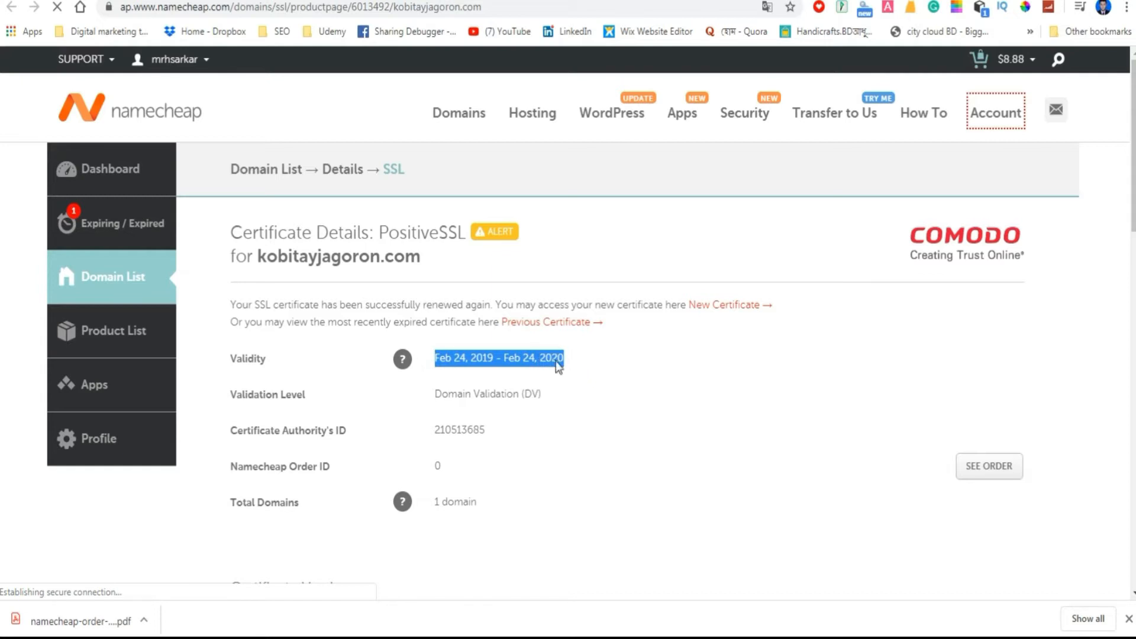
left_click(677, 382)
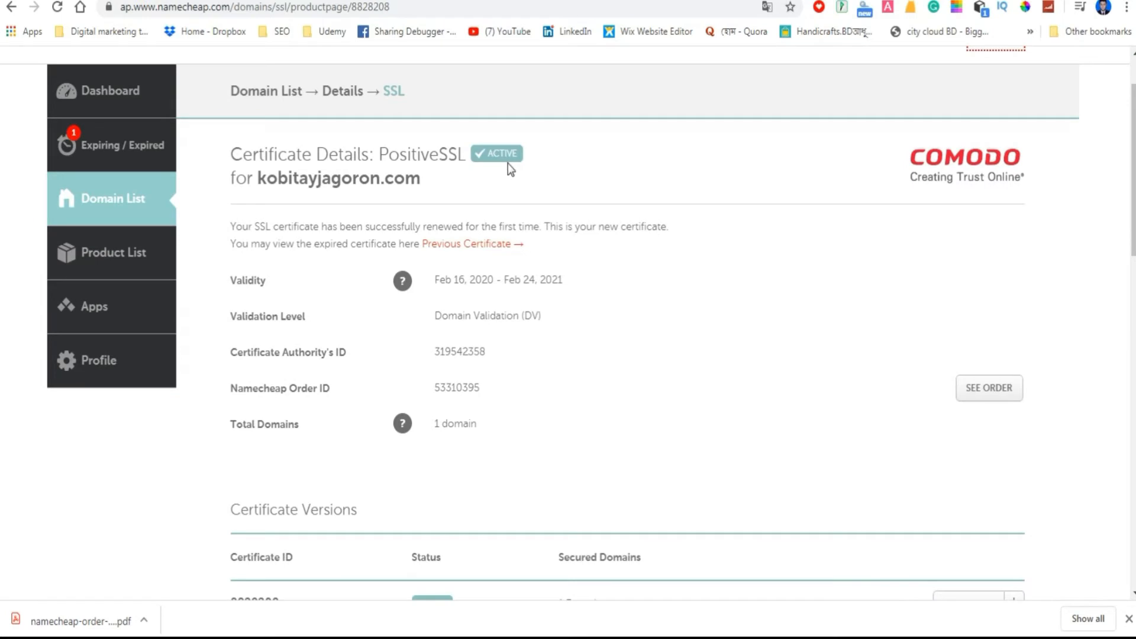
Compare the new certificate's validity period and end date with those of the previous certificate.
left_click_drag(435, 282, 574, 291)
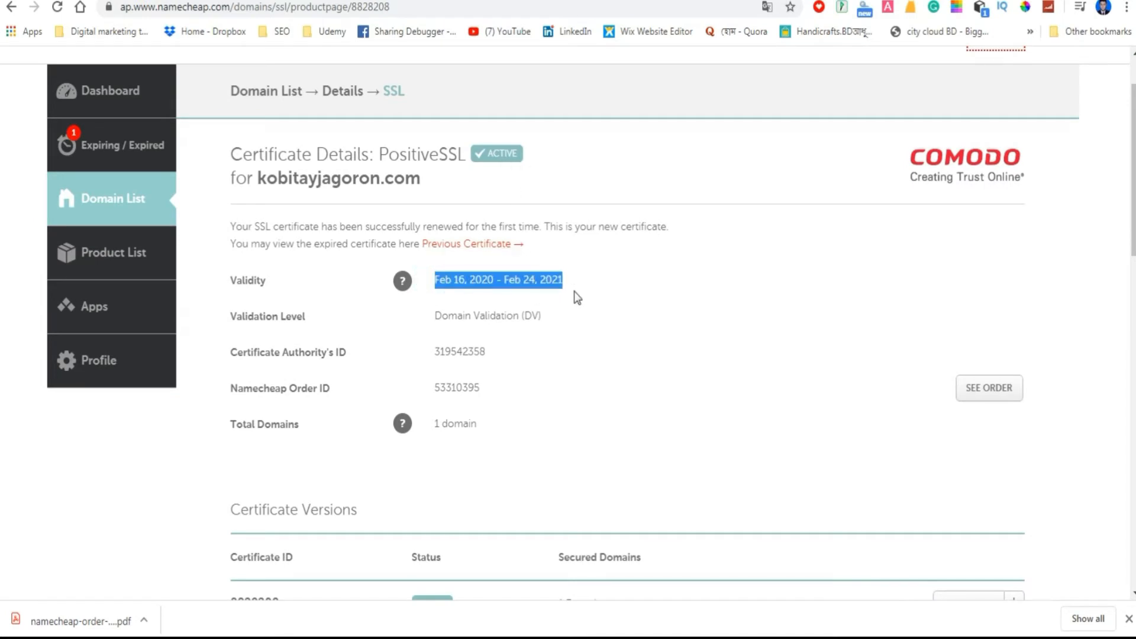
left_click(593, 290)
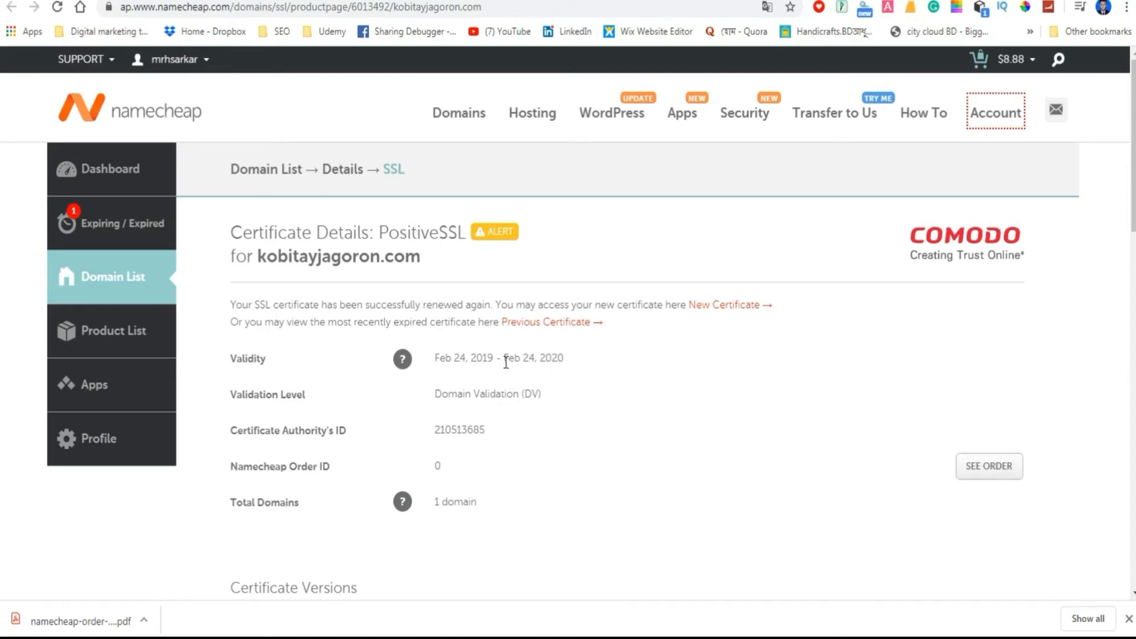
left_click_drag(504, 358, 551, 360)
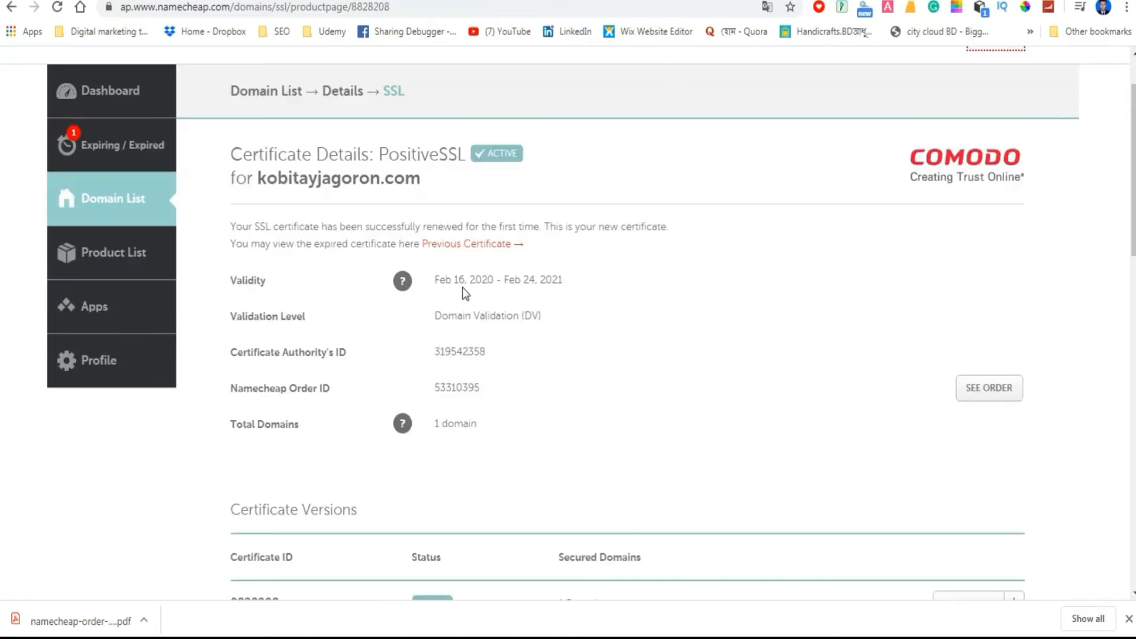
double_click(527, 282)
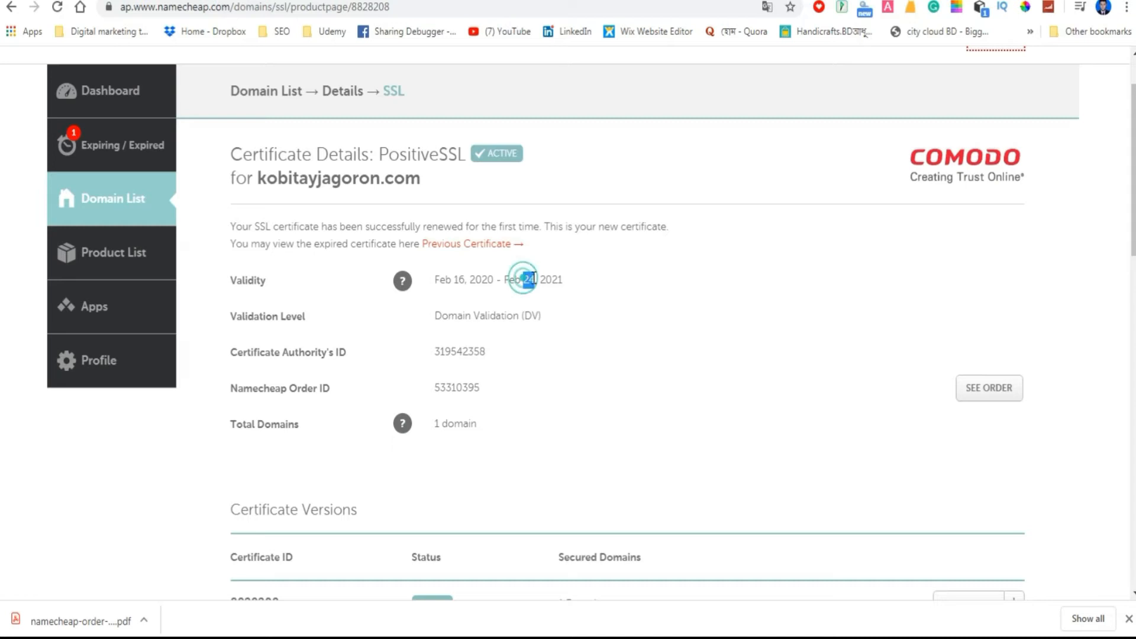
left_click(547, 295)
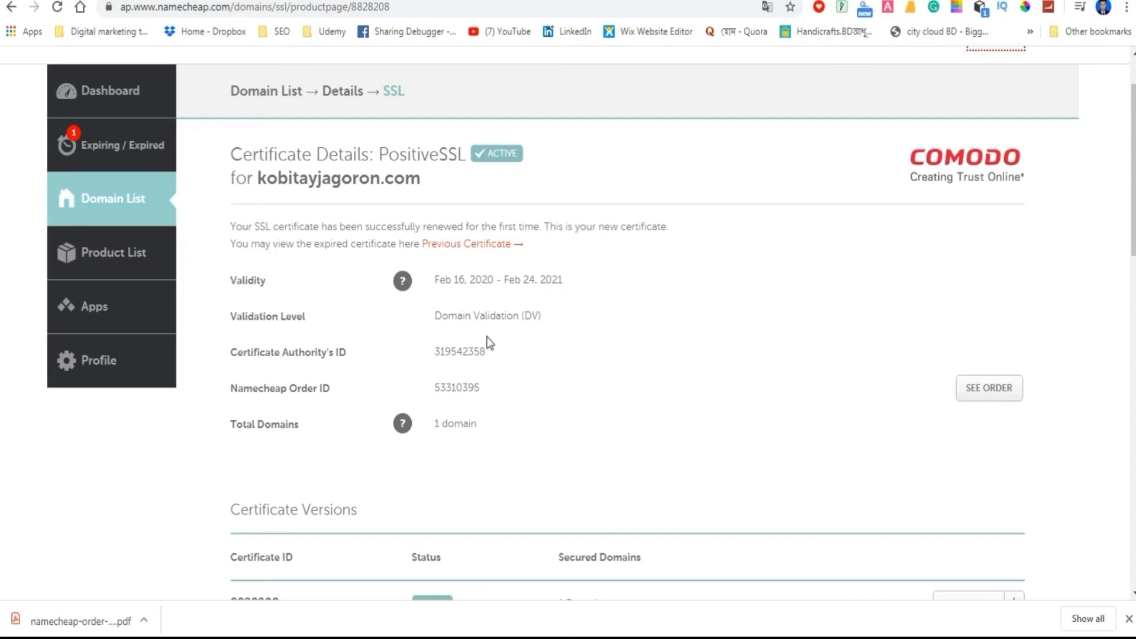
Close the certificate details, expand the products of kobitayjagoron.com on the dashboard and check the new certificate's expiration date.
scroll(486, 338, "down", 3)
left_click(635, 533)
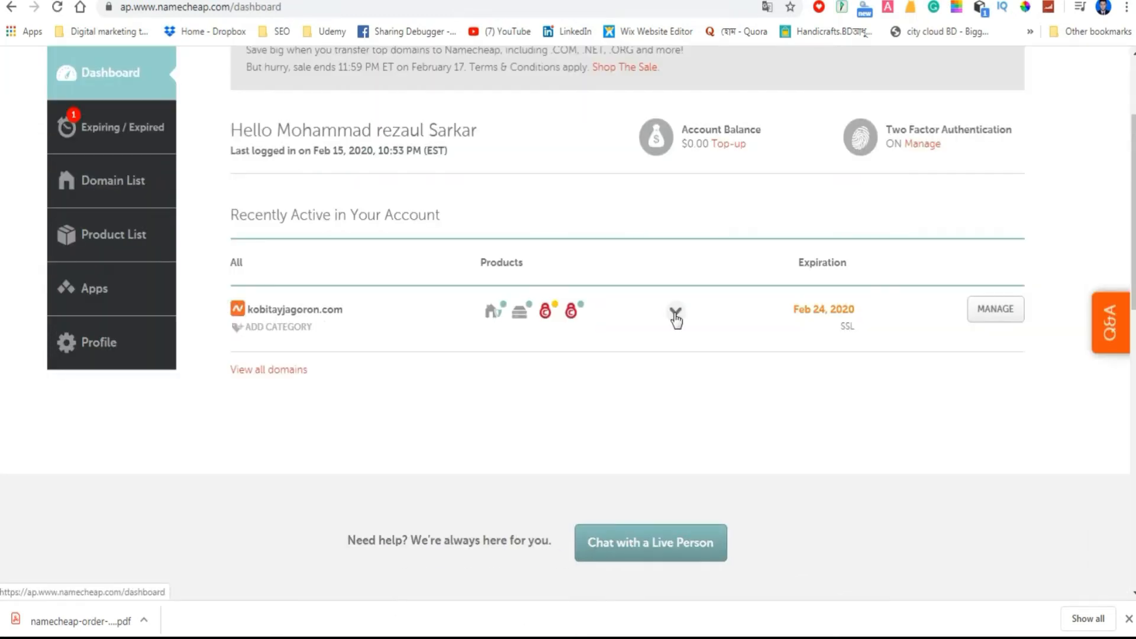
left_click(676, 314)
scroll(590, 399, "down", 1)
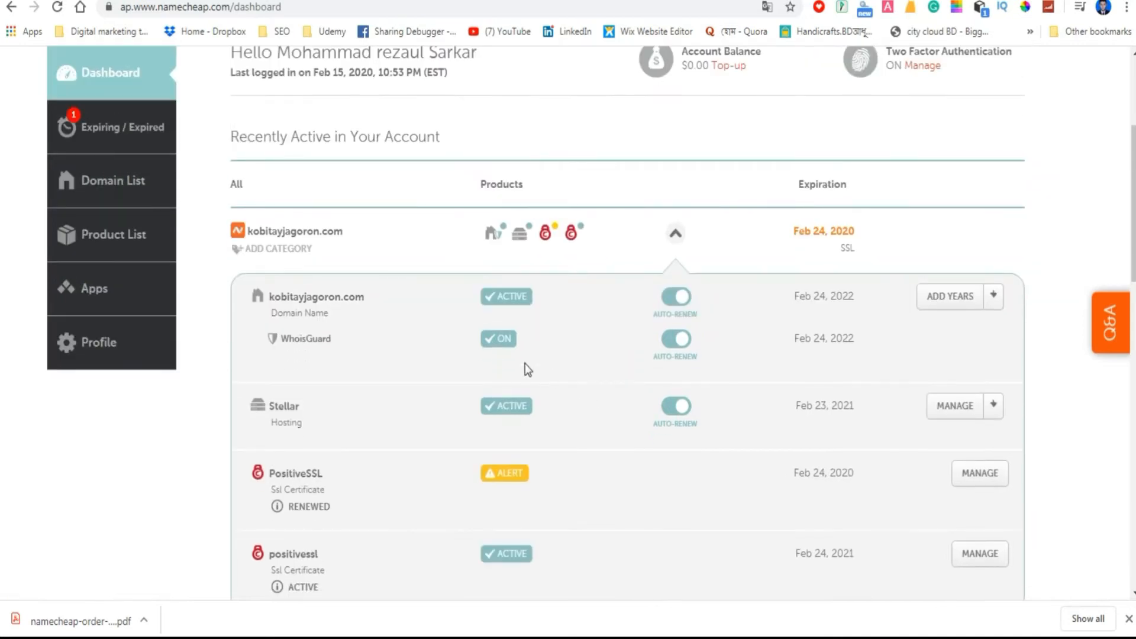
scroll(545, 432, "down", 2)
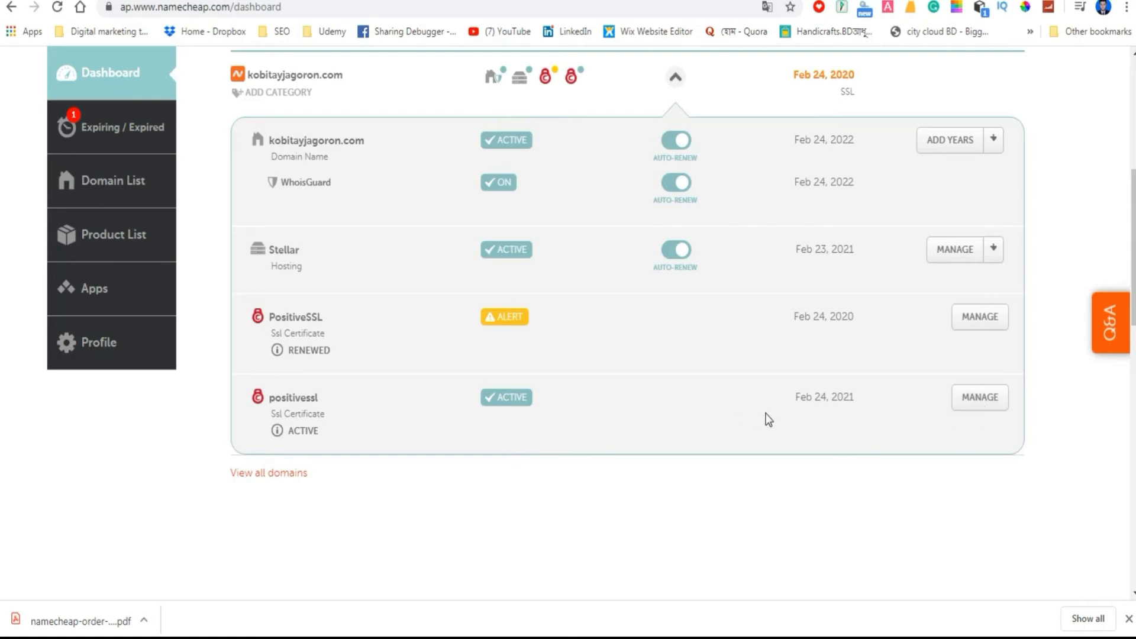
left_click_drag(772, 404, 843, 395)
left_click(687, 418)
Check the status of the PositiveSSL certificate installed via Namecheap SSL in cPanel and return to the cPanel home page.
scroll(521, 334, "up", 5)
left_click(514, 1)
left_click(216, 179)
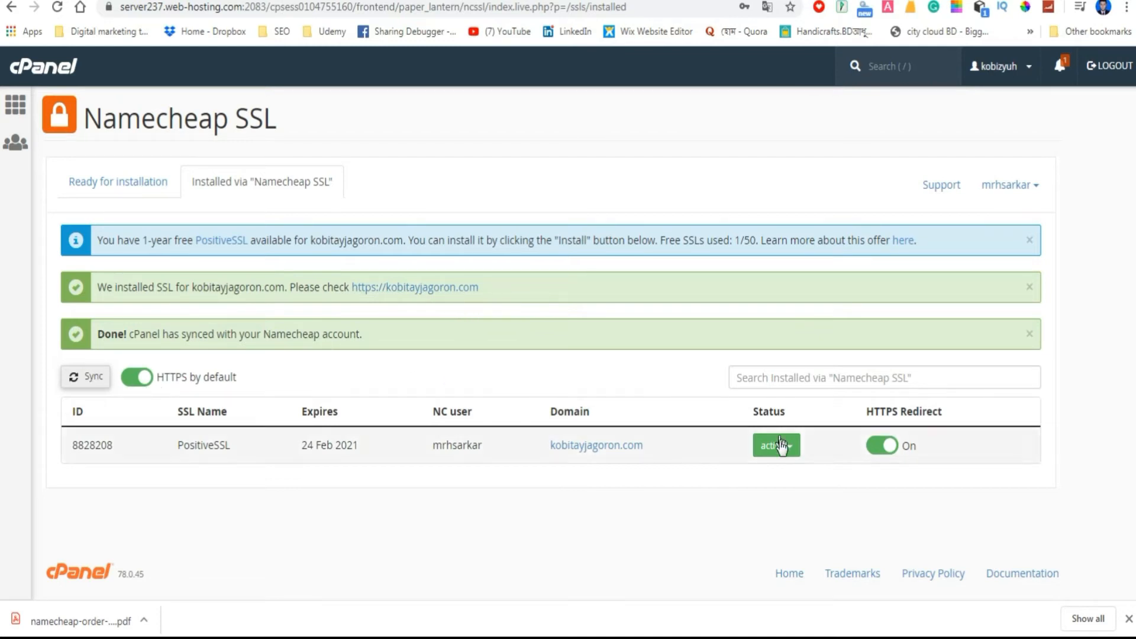
left_click(15, 105)
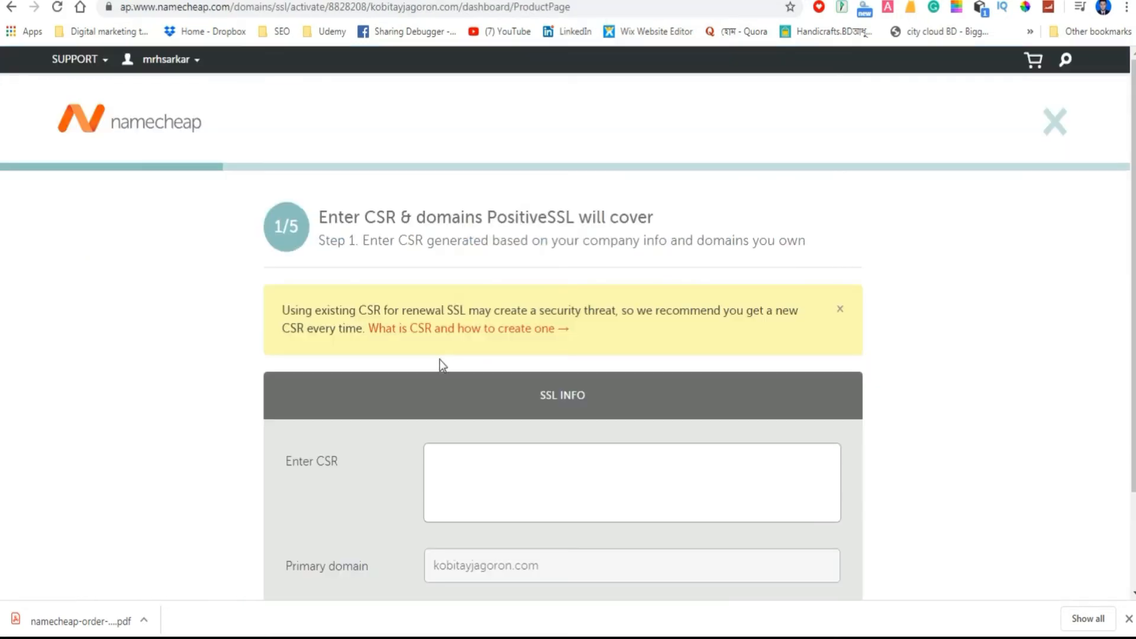
Examine the CSR field required in the first step of the PositiveSSL activation form on Namecheap.
scroll(442, 370, "down", 1)
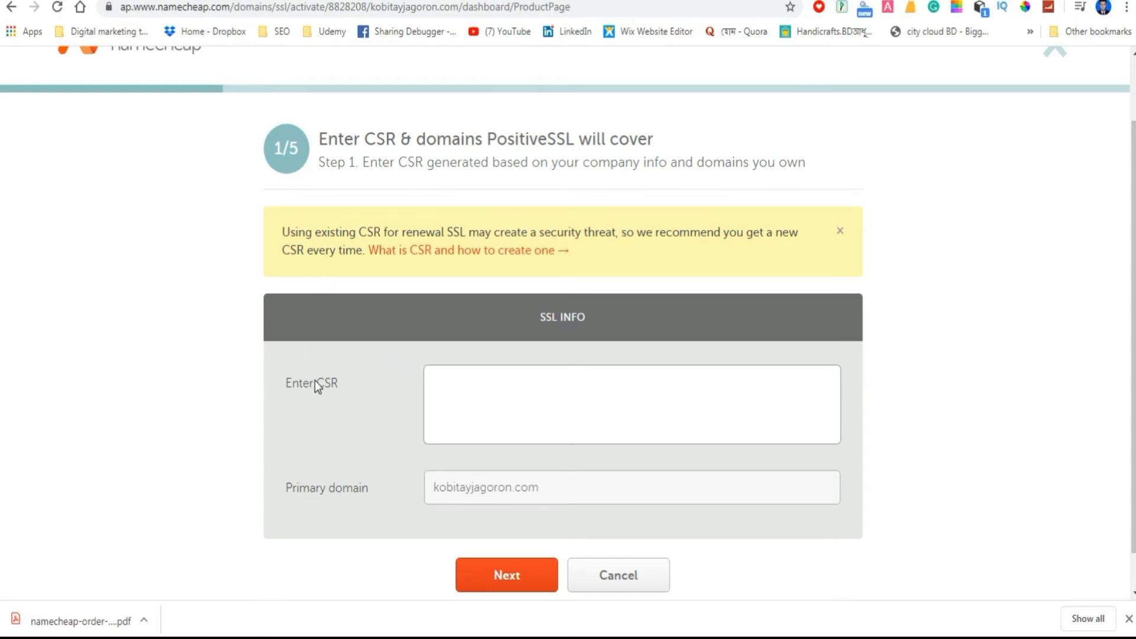
left_click_drag(319, 384, 336, 385)
left_click(509, 392)
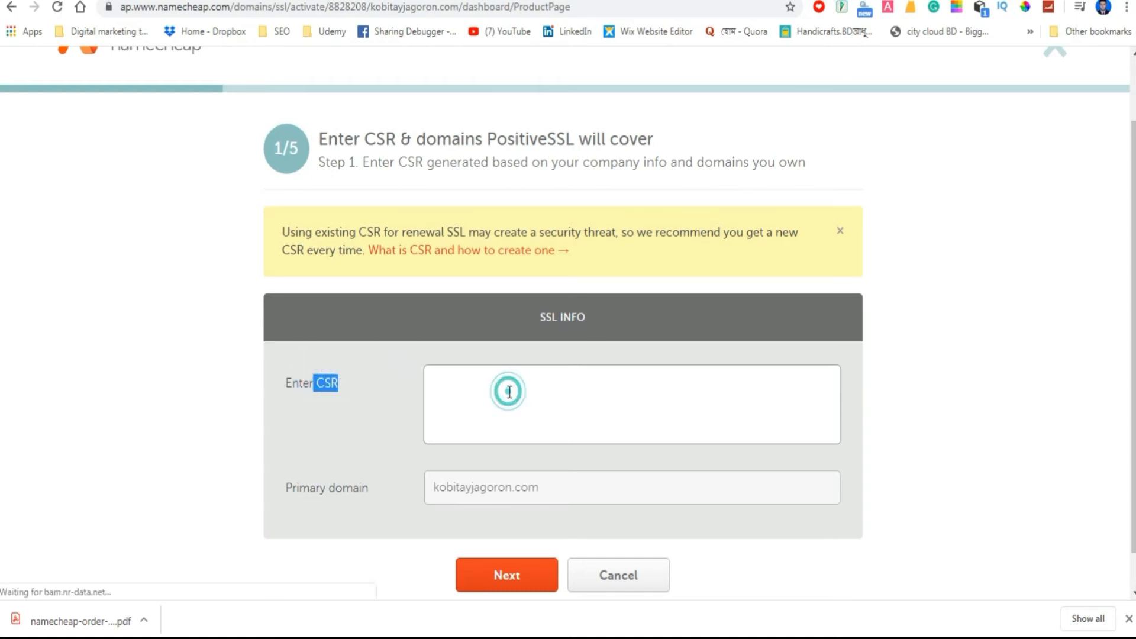
left_click(317, 383)
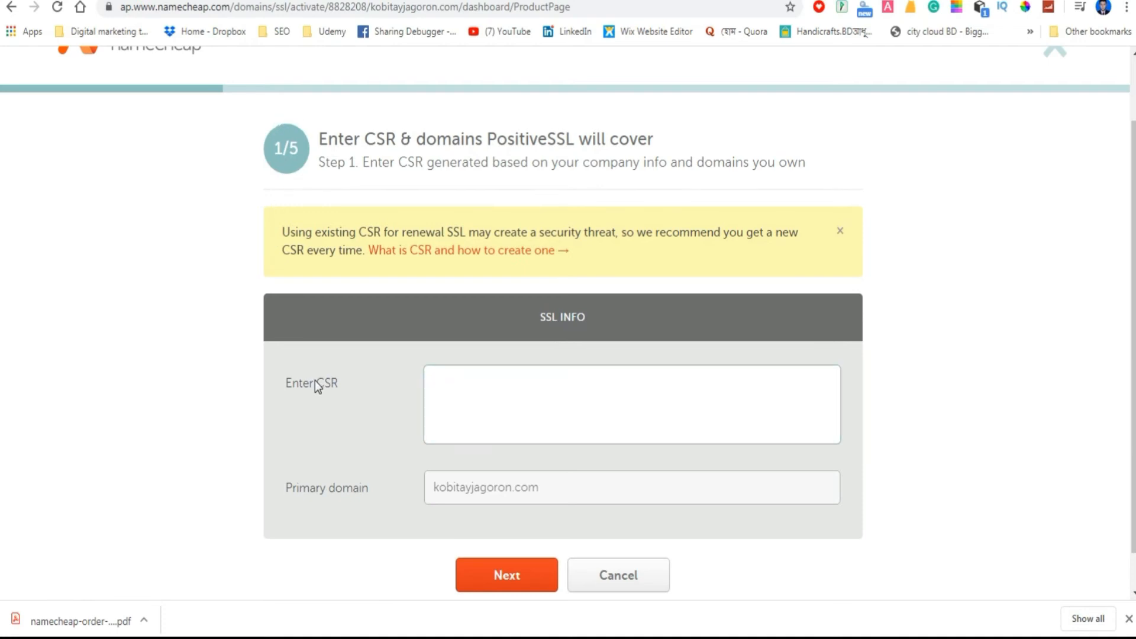
left_click_drag(320, 383, 335, 385)
left_click(508, 392)
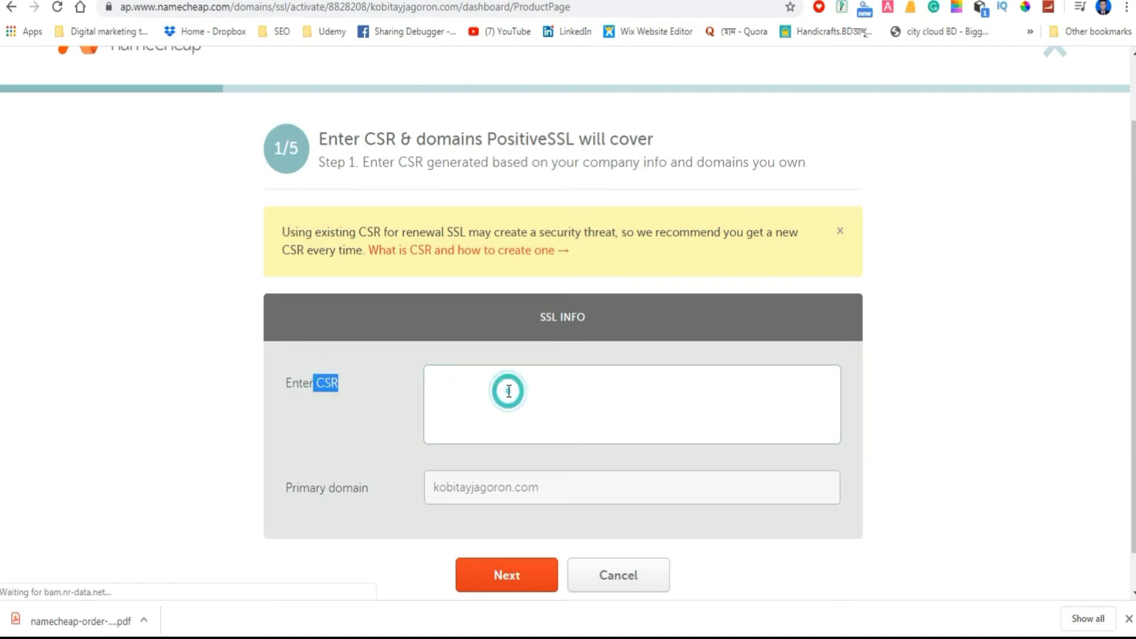
left_click(316, 379)
left_click_drag(314, 381, 335, 385)
left_click(506, 390)
left_click(508, 391)
left_click(508, 392)
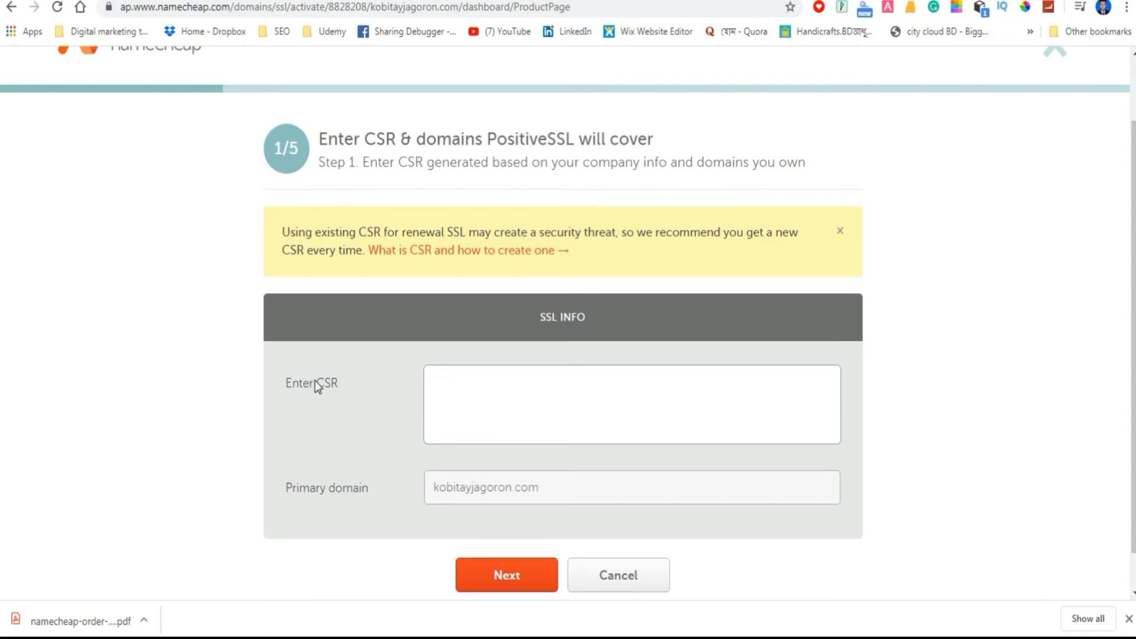
left_click_drag(329, 384, 335, 386)
left_click(508, 391)
left_click_drag(315, 381, 344, 387)
left_click(510, 392)
Switch to cPanel and open the SSL/TLS page for generating certificate signing requests (CSR).
left_click(112, 1)
scroll(140, 319, "down", 8)
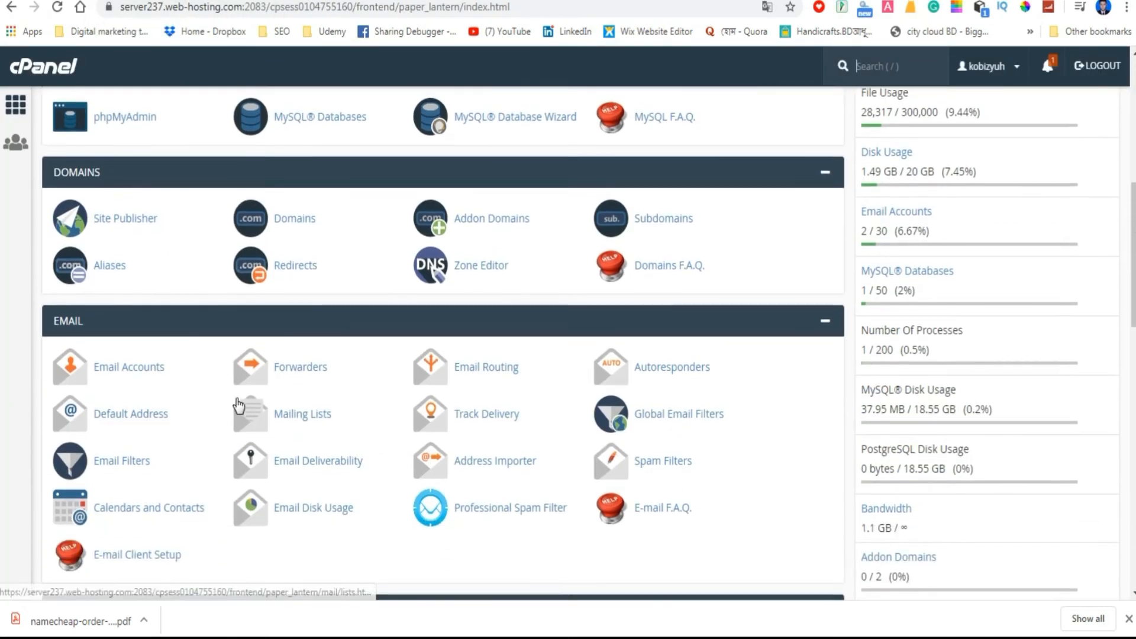
scroll(225, 428, "down", 5)
scroll(235, 425, "down", 2)
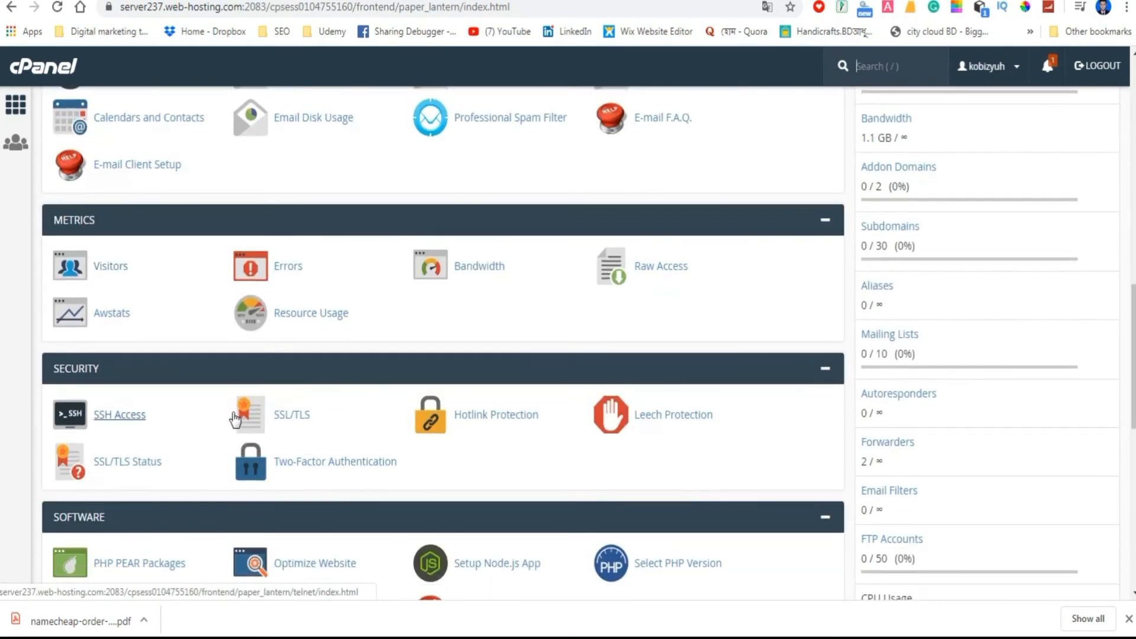
left_click(290, 417)
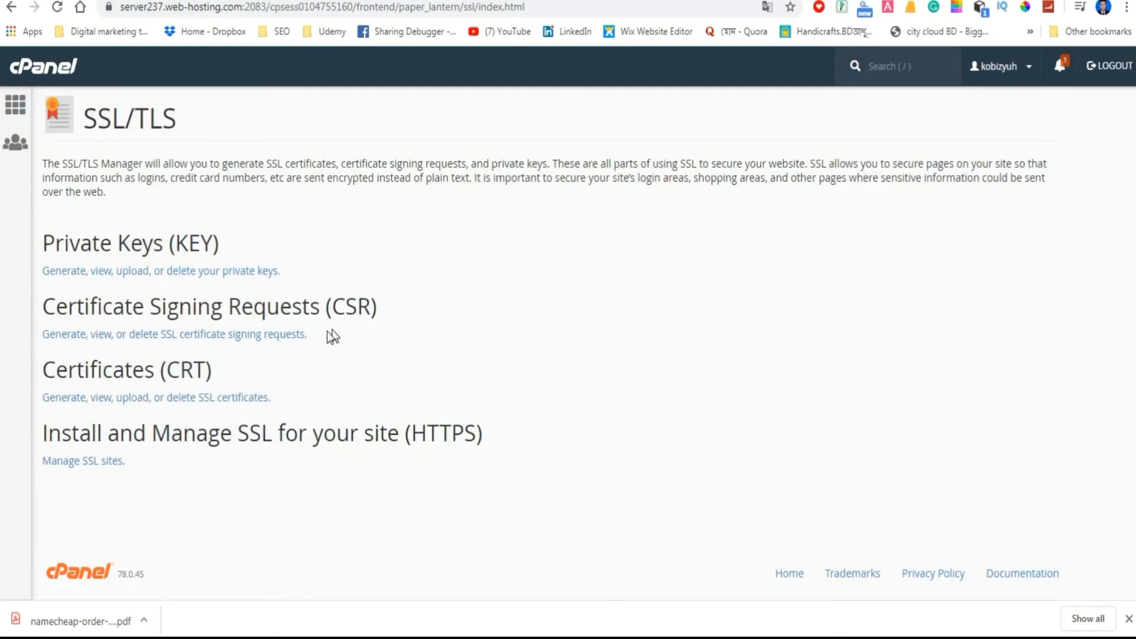
left_click(186, 337)
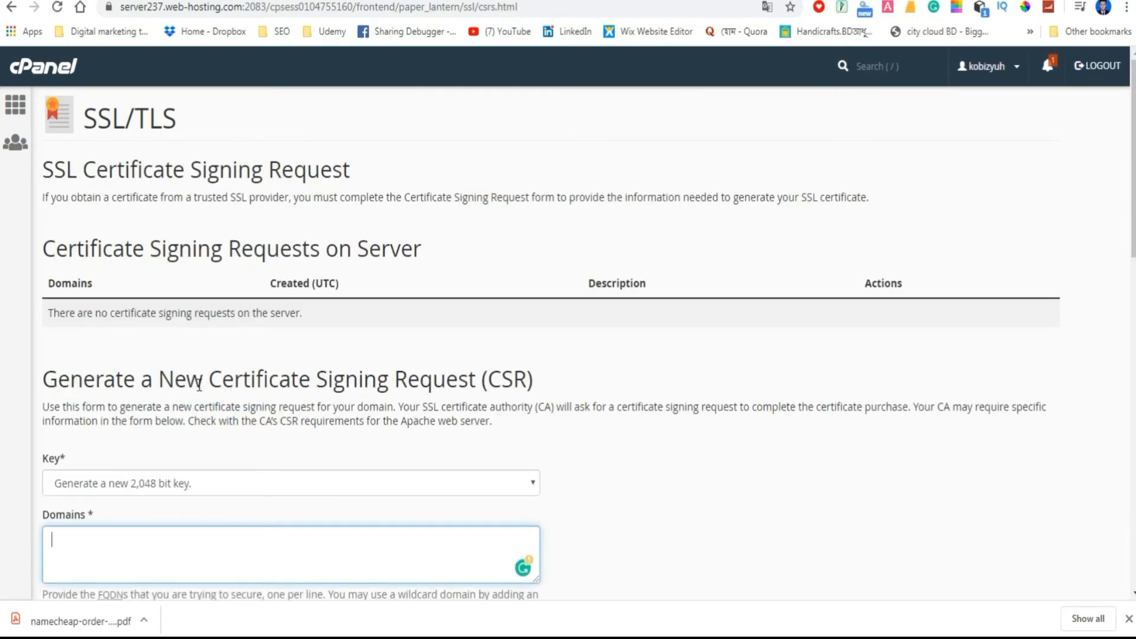
Copy the primary domain kobitayjagoron.com from the Namecheap activation form into the Domains field of cPanel's new CSR form.
scroll(199, 385, "down", 1)
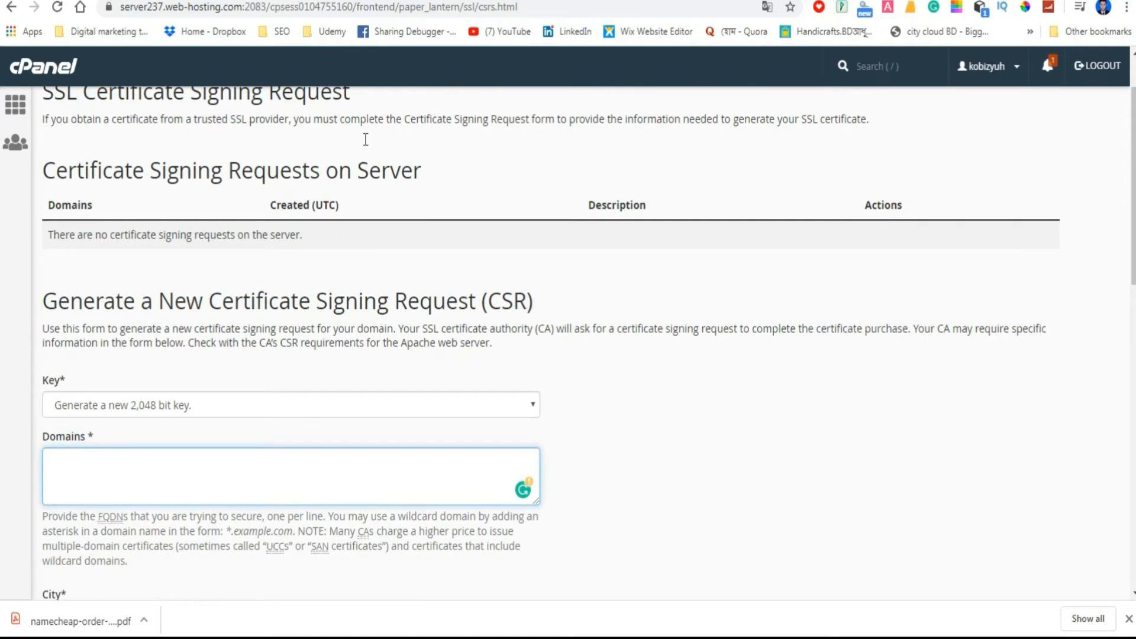
scroll(113, 427, "down", 1)
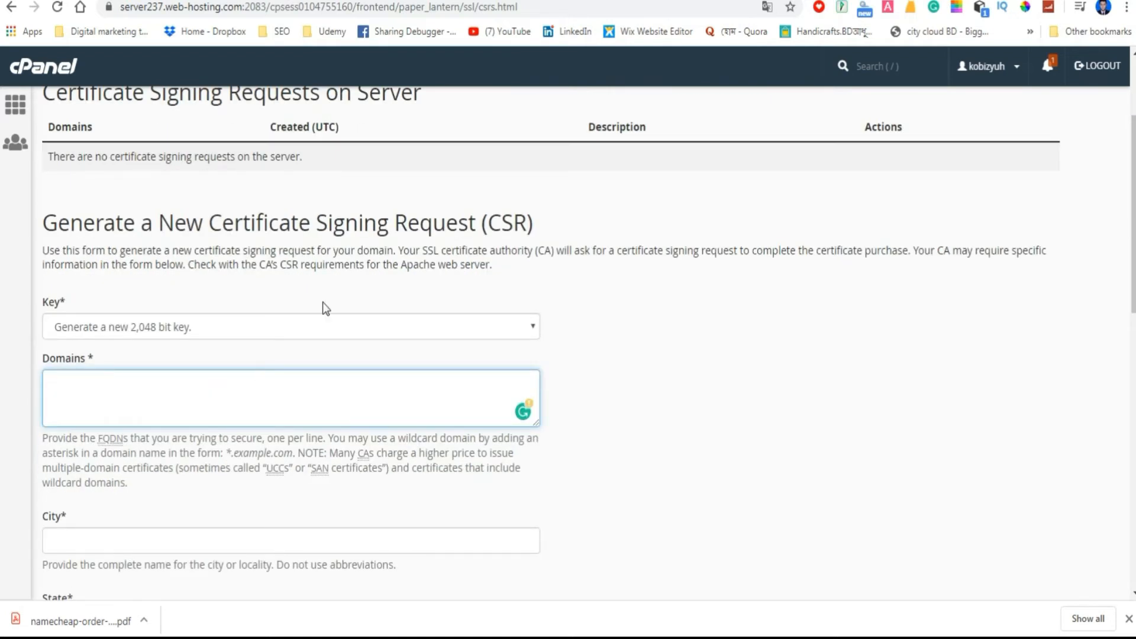
left_click(591, 1)
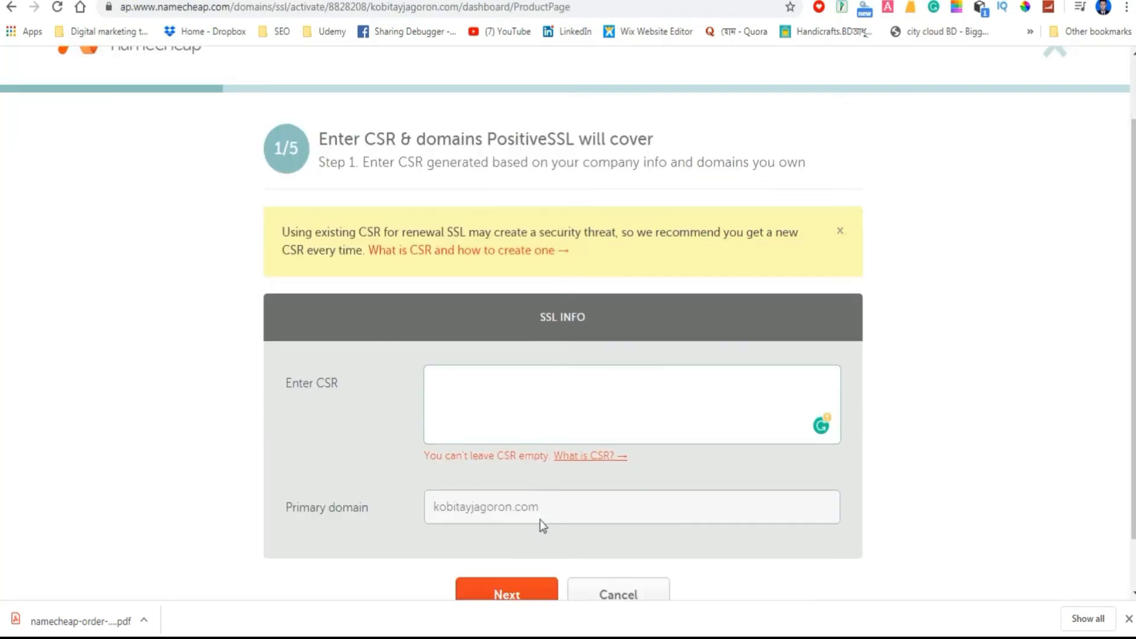
scroll(540, 520, "down", 1)
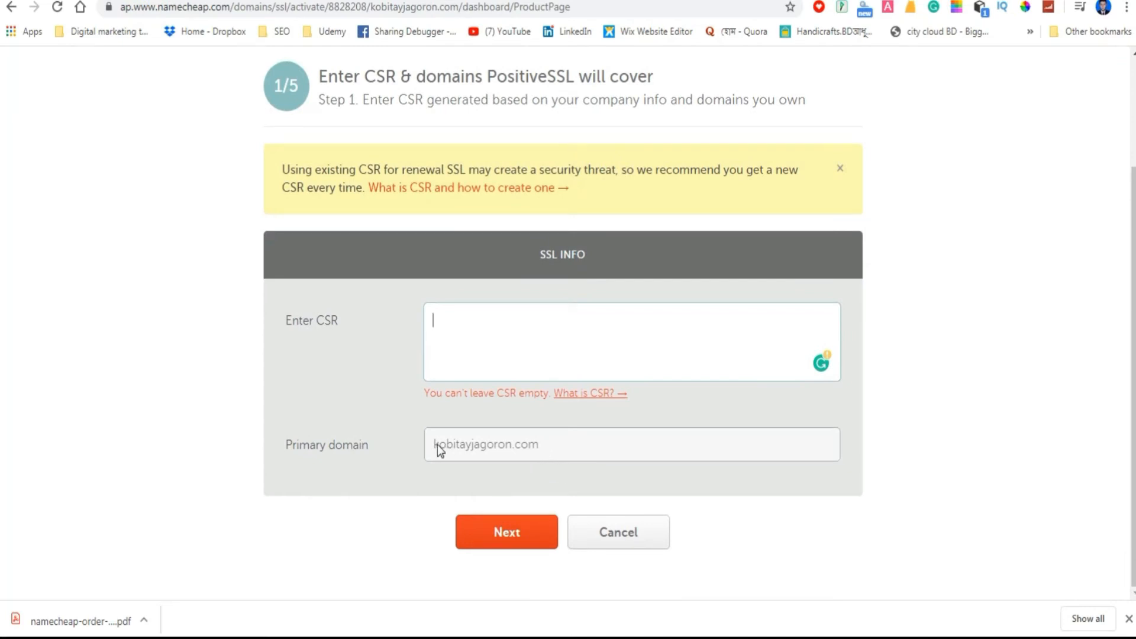
left_click_drag(435, 446, 546, 454)
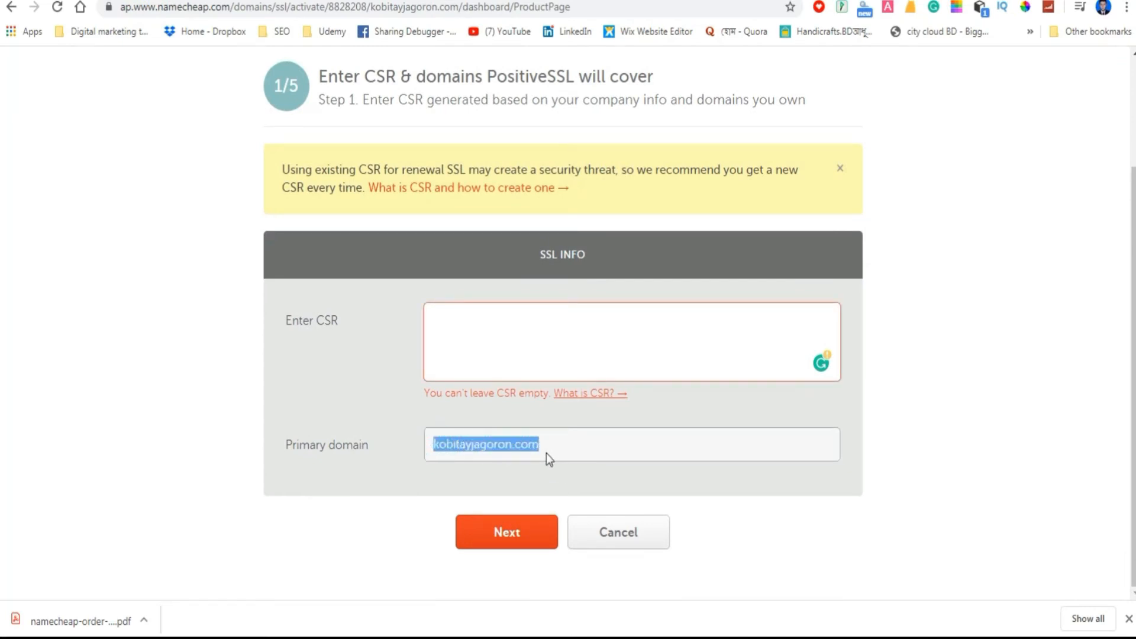
right_click(521, 444)
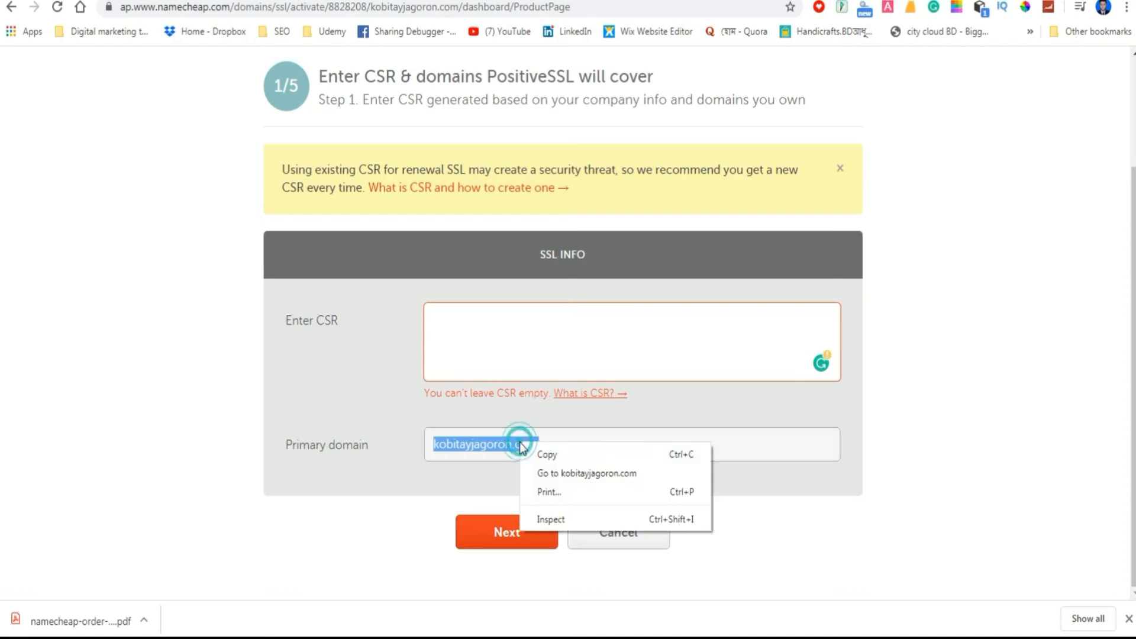
left_click(540, 455)
key("alt+Tab")
right_click(76, 398)
left_click(106, 484)
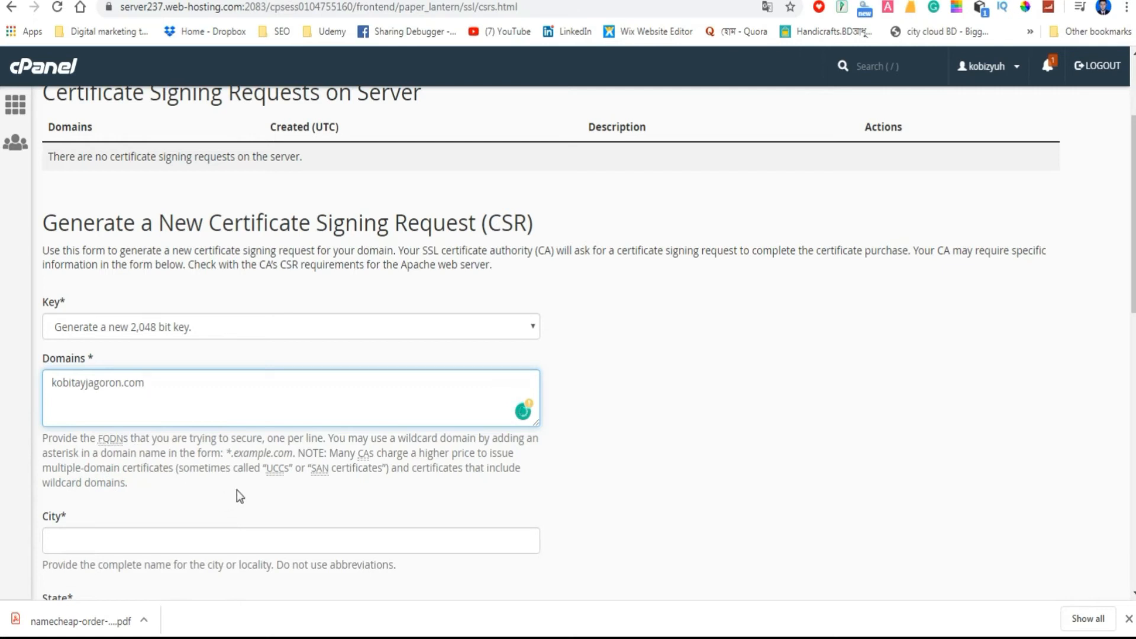
Fill the CSR form with city Dhaka, state Dhaka, country BD (Bangladesh), Home Address as company and division, and the passphrase.
scroll(236, 490, "down", 1)
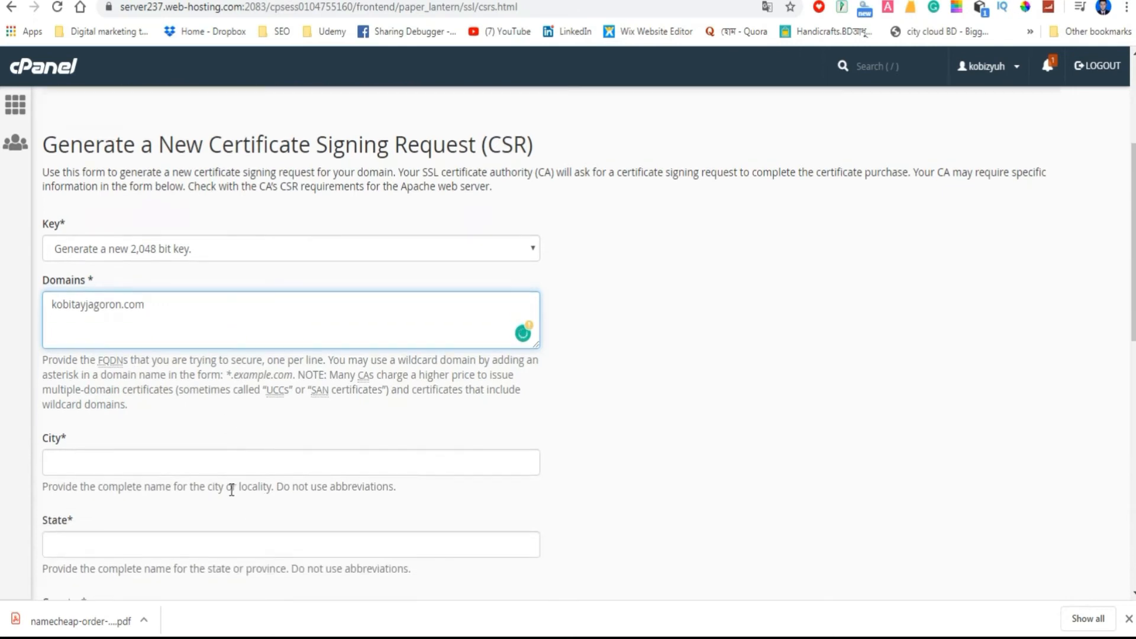
left_click(124, 464)
left_click(101, 499)
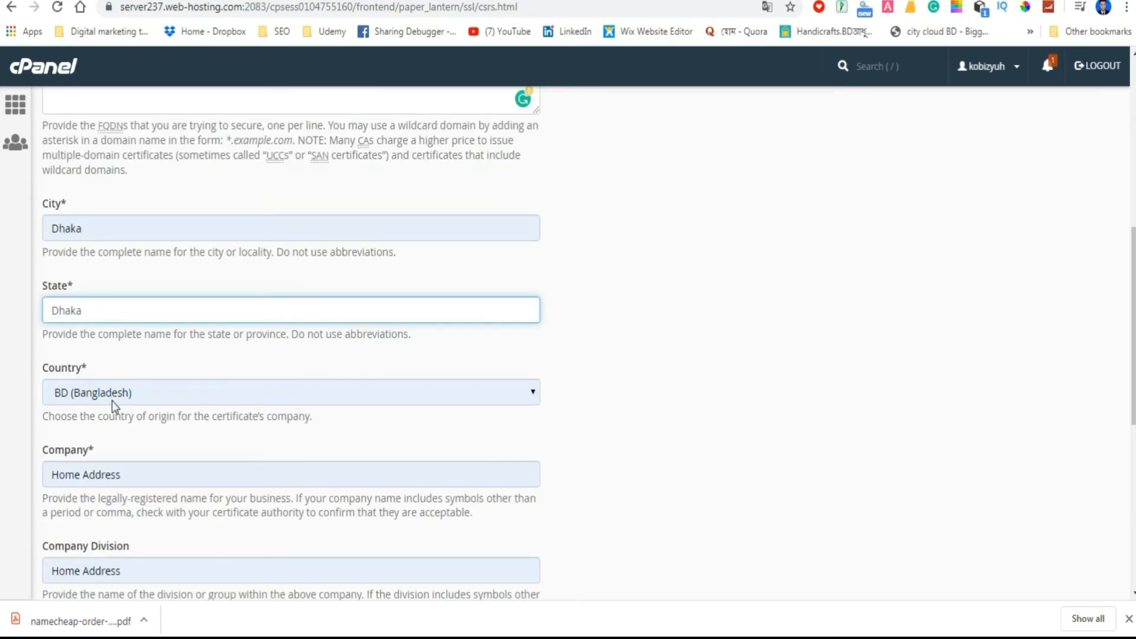
left_click(154, 354)
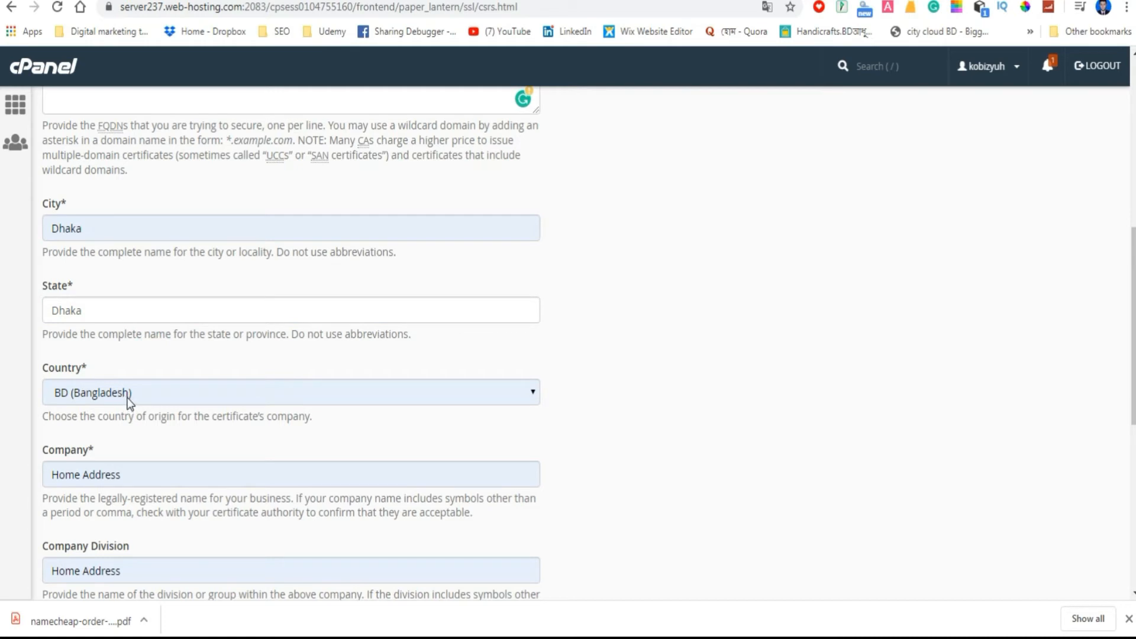
scroll(137, 400, "down", 1)
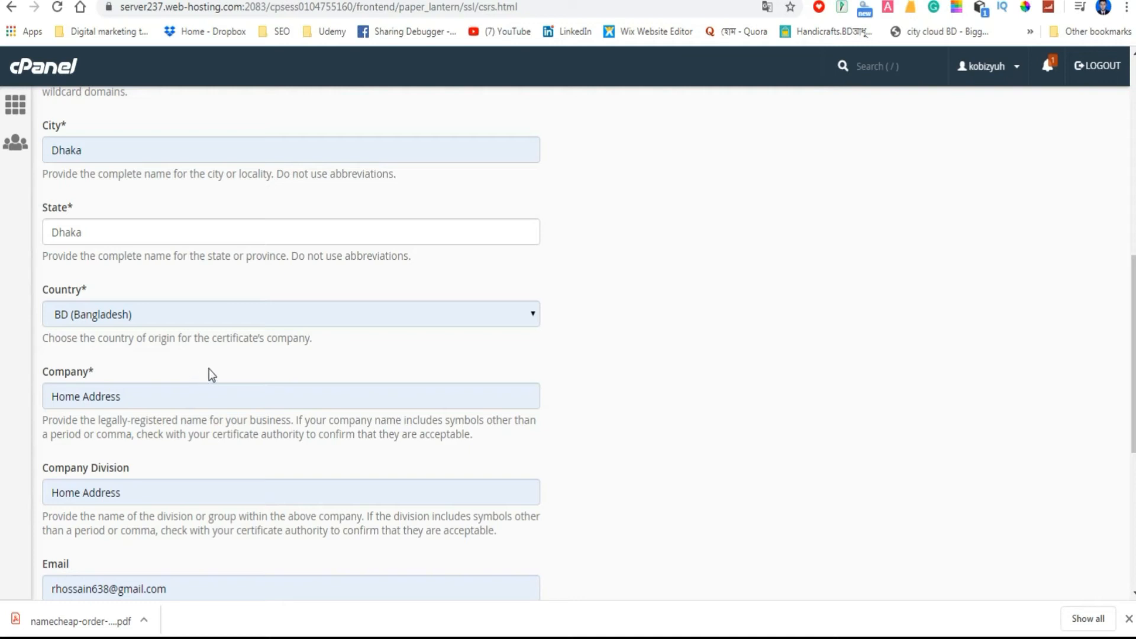
Replace the contact email in the CSR form with the owner's other address and generate the certificate signing request.
scroll(220, 356, "down", 2)
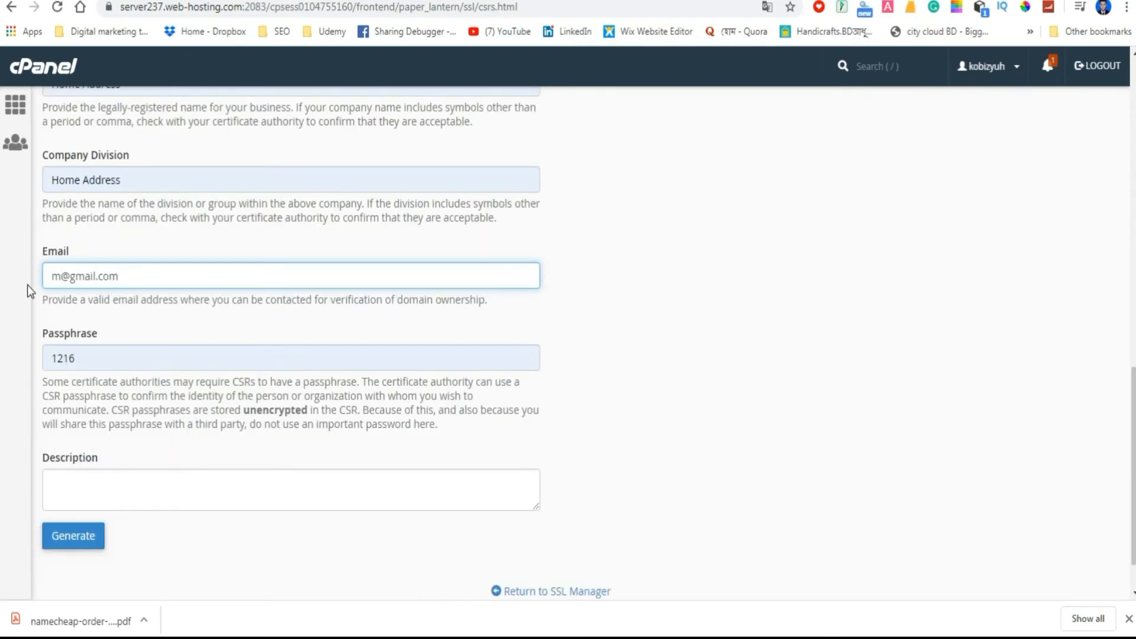
scroll(85, 484, "down", 1)
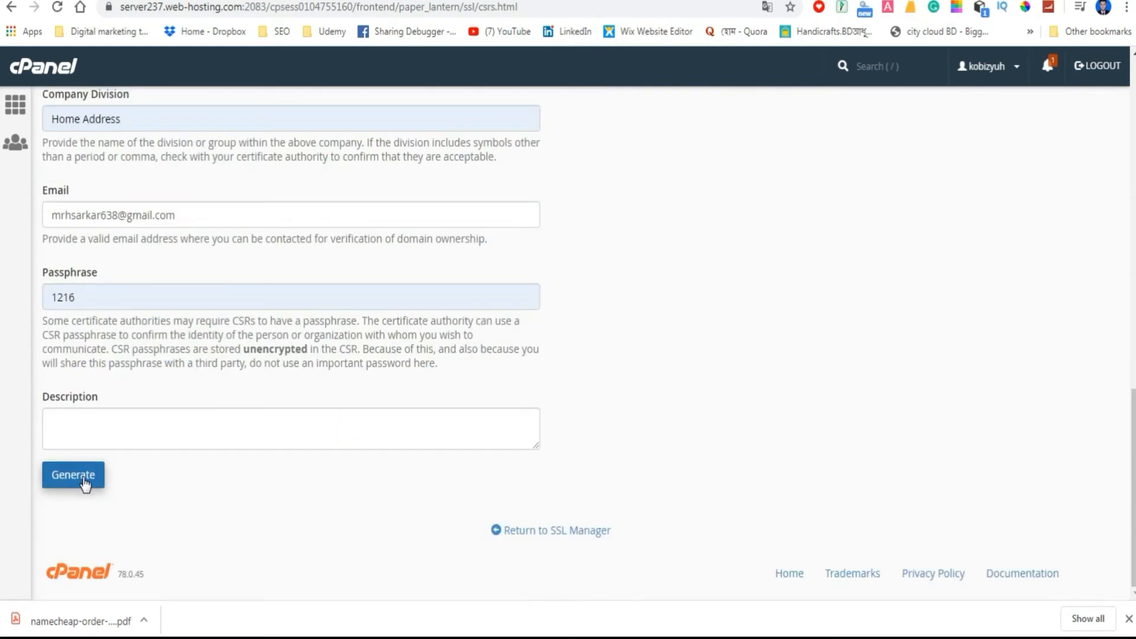
left_click(84, 480)
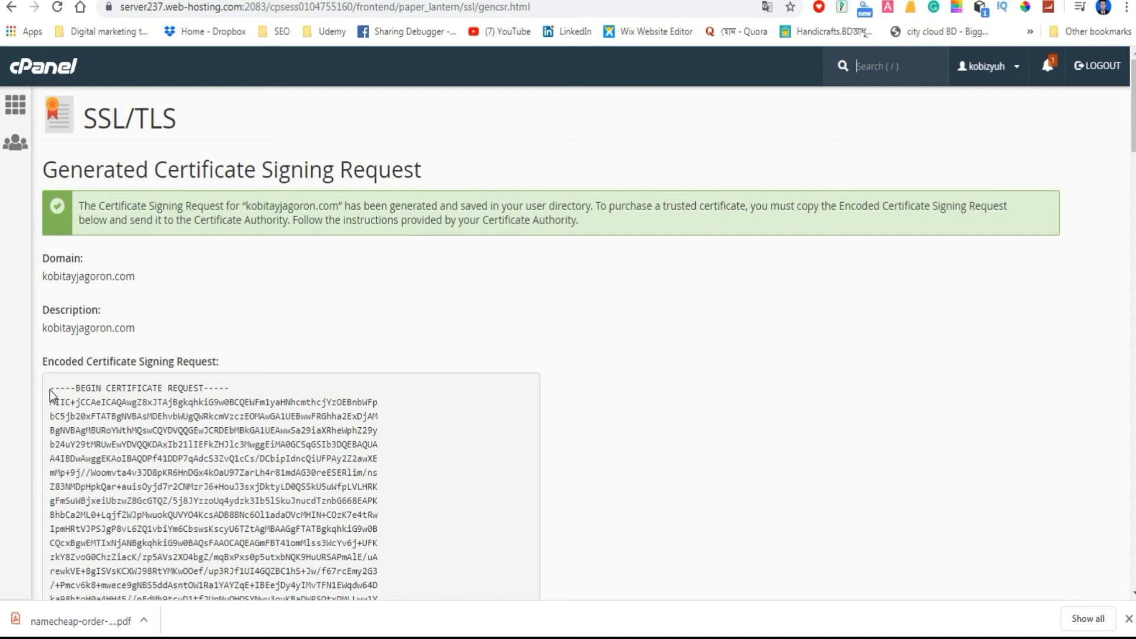
Copy the whole encoded CSR into the CSR field of Namecheap's PositiveSSL activation form and continue to step 2.
left_click_drag(49, 390, 236, 249)
right_click(241, 204)
left_click(274, 215)
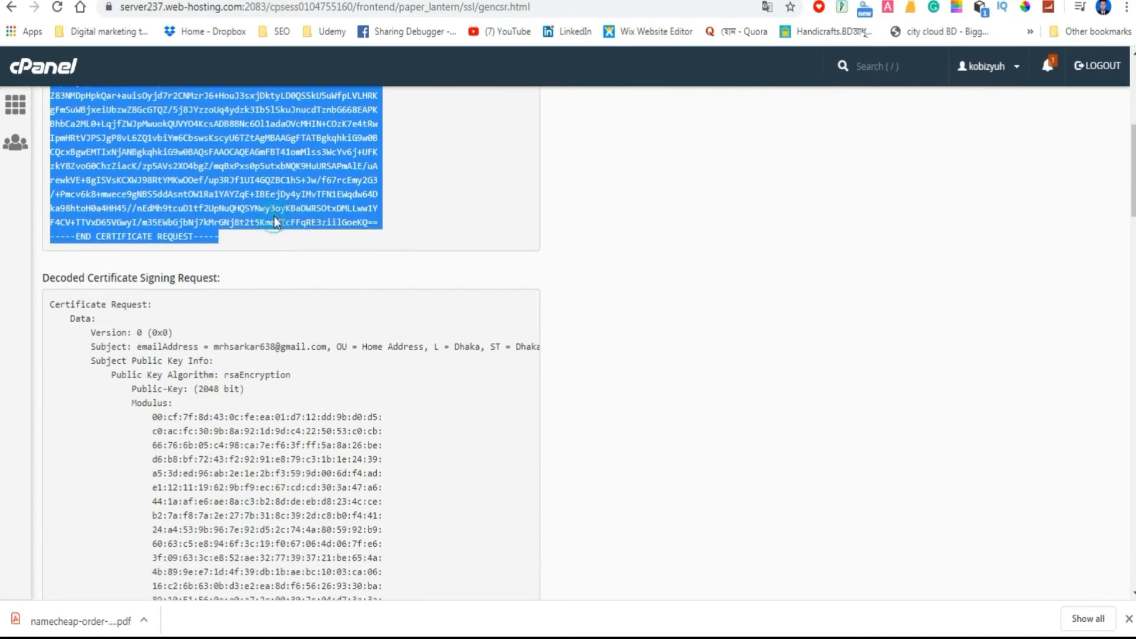
scroll(318, 374, "up", 4)
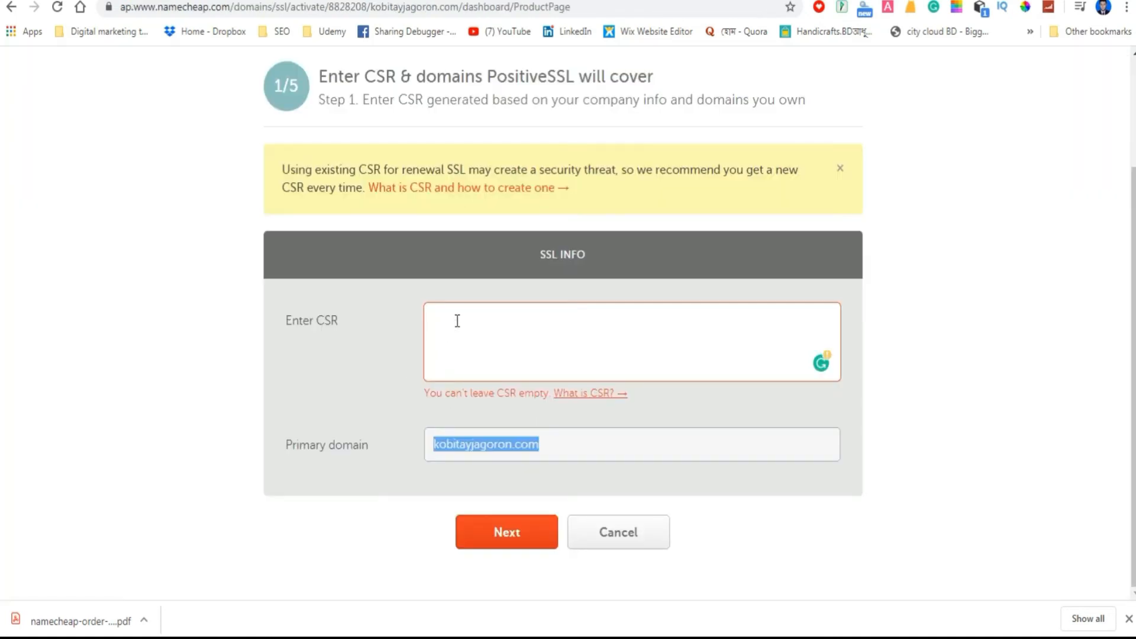
left_click(457, 321)
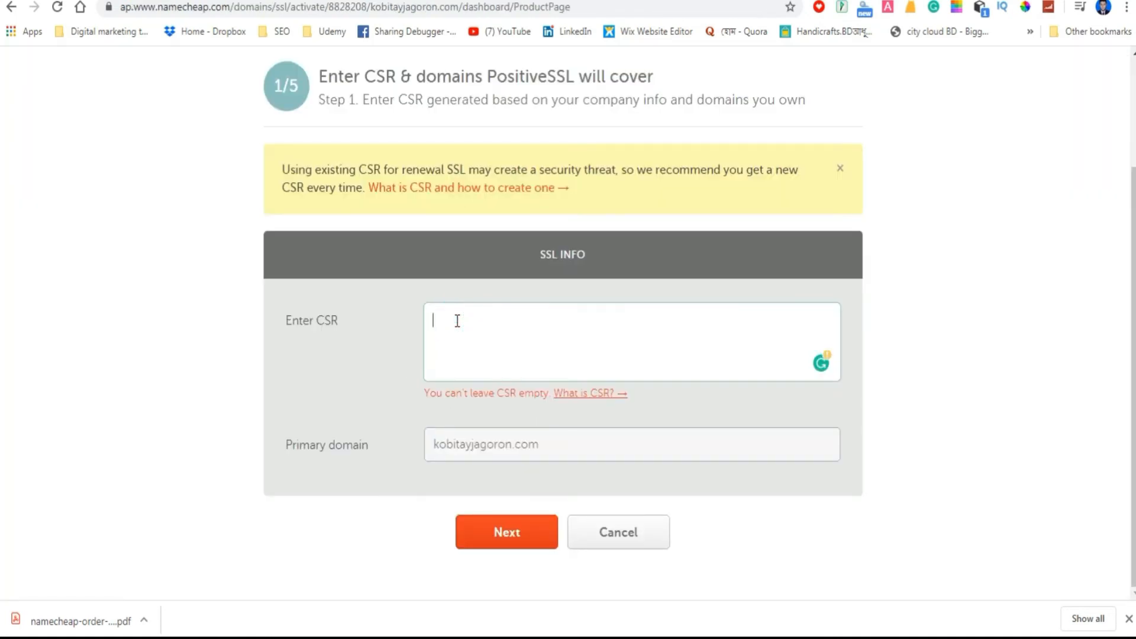
right_click(450, 323)
left_click(504, 418)
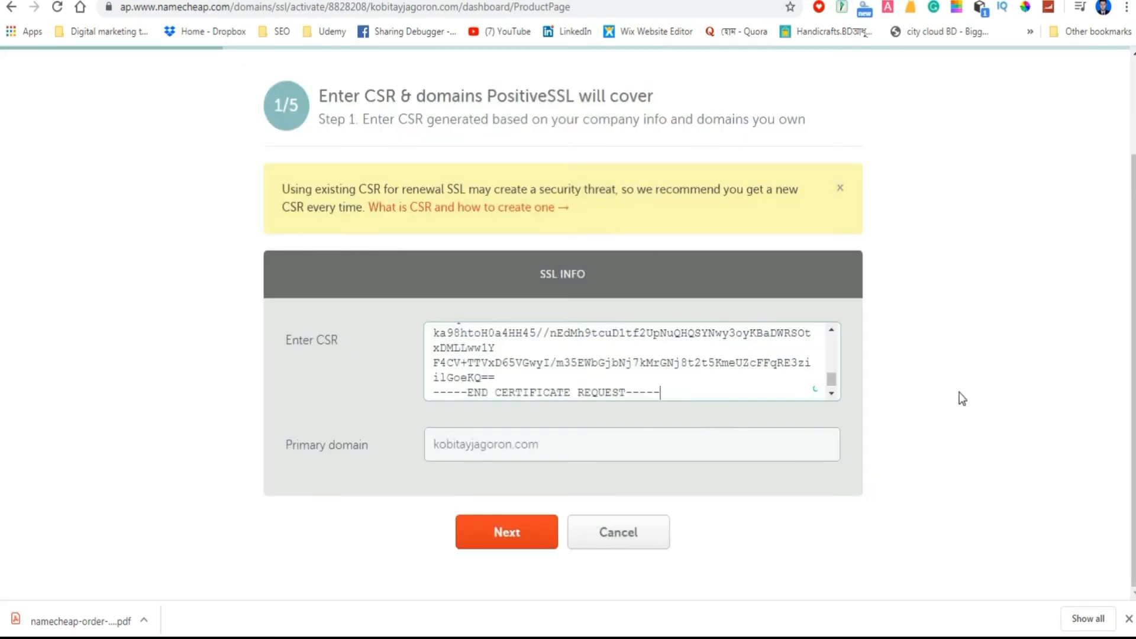
left_click(521, 533)
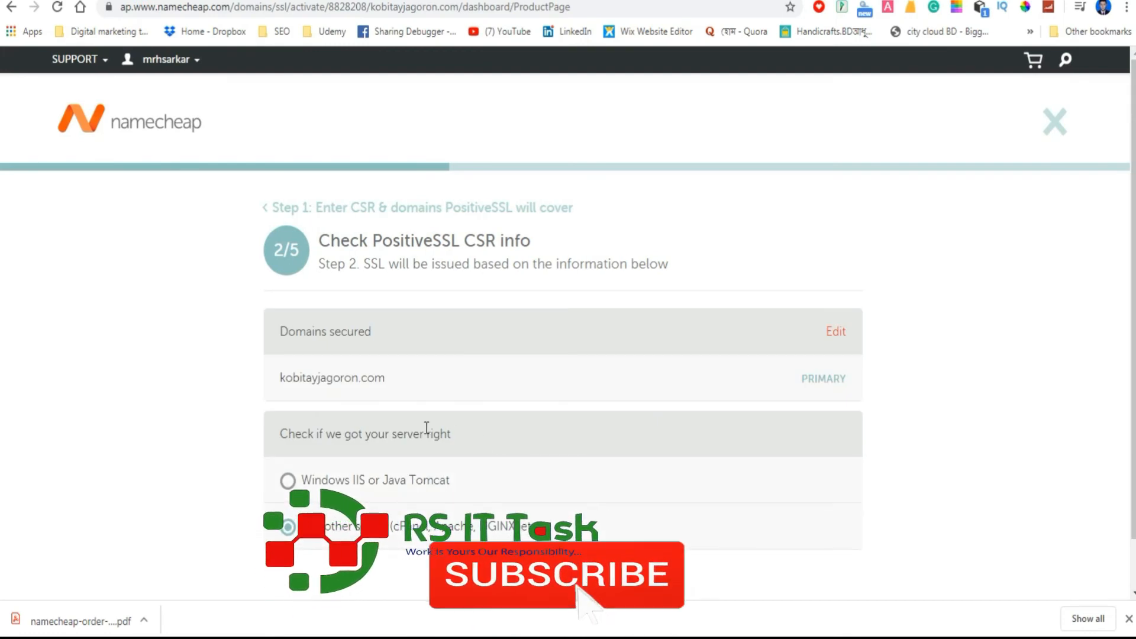
Keep Any other server (cPanel, Apache, NGINX, etc.) as server type and confirm Email as DCV method with an approver email.
scroll(469, 451, "down", 1)
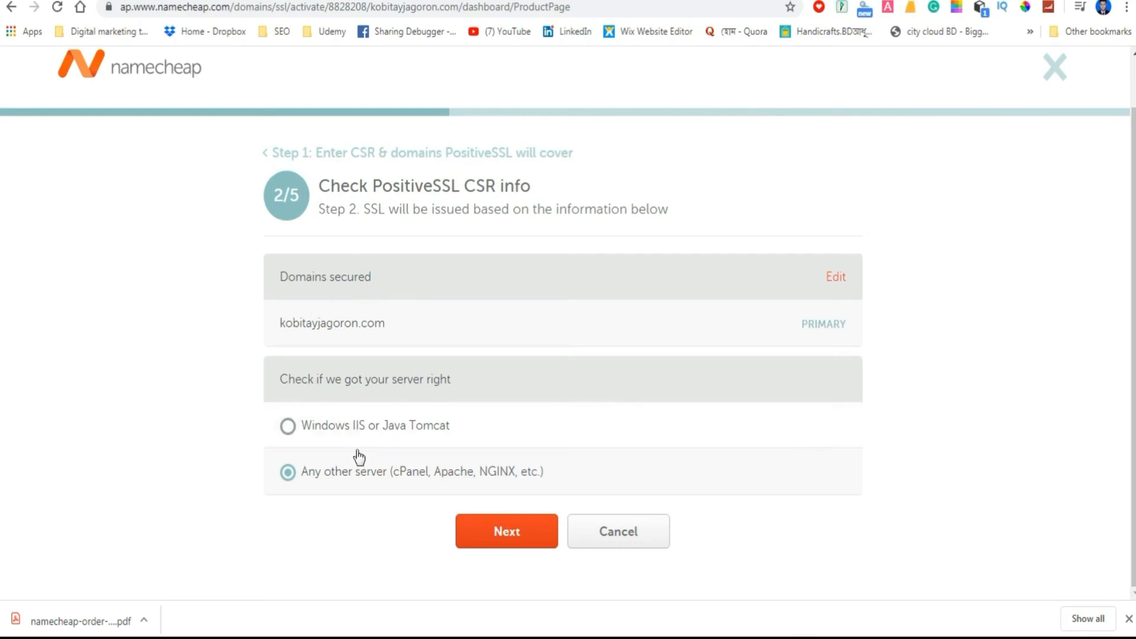
left_click(516, 536)
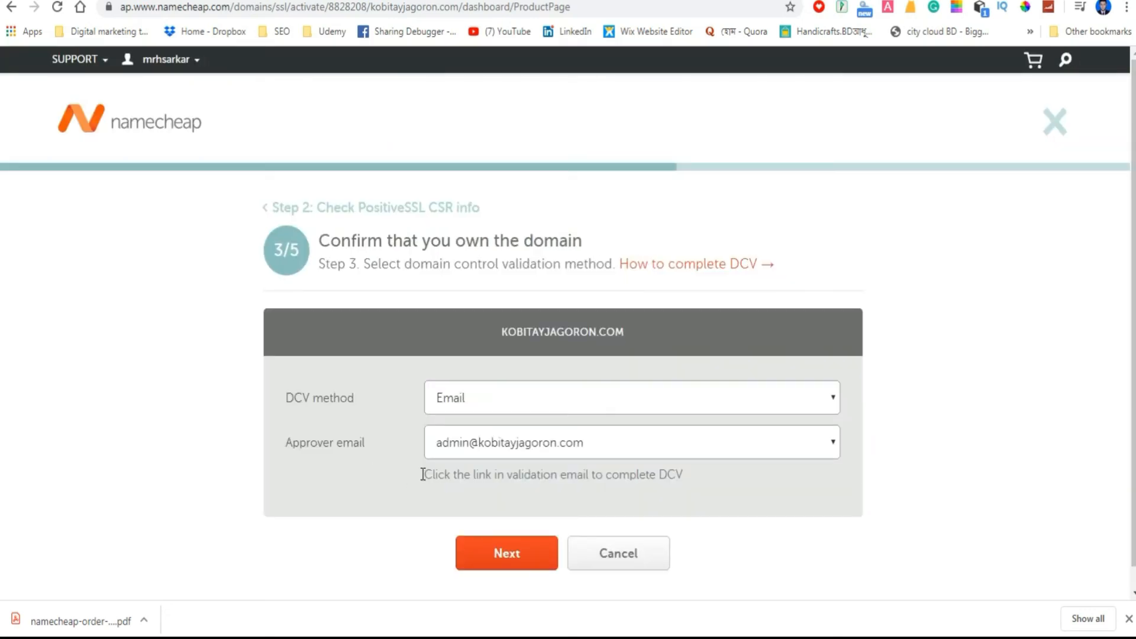
left_click(828, 444)
left_click(592, 467)
left_click(505, 557)
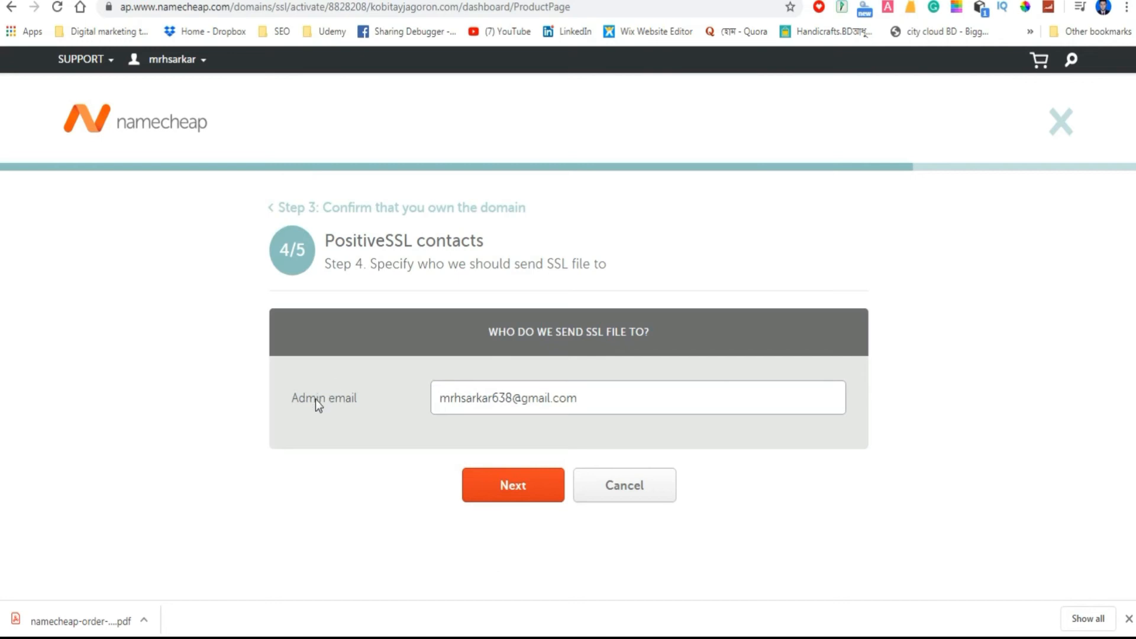
Keep the prefilled admin email as recipient of the SSL file and complete the Review & submit stage.
left_click(524, 489)
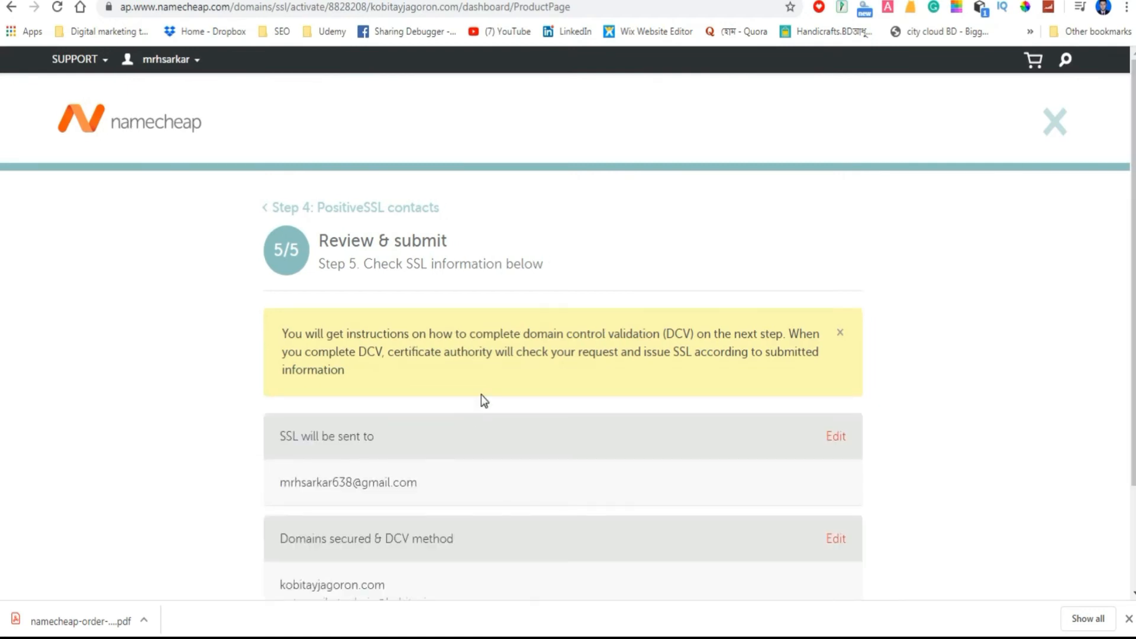
scroll(482, 395, "down", 2)
left_click(559, 539)
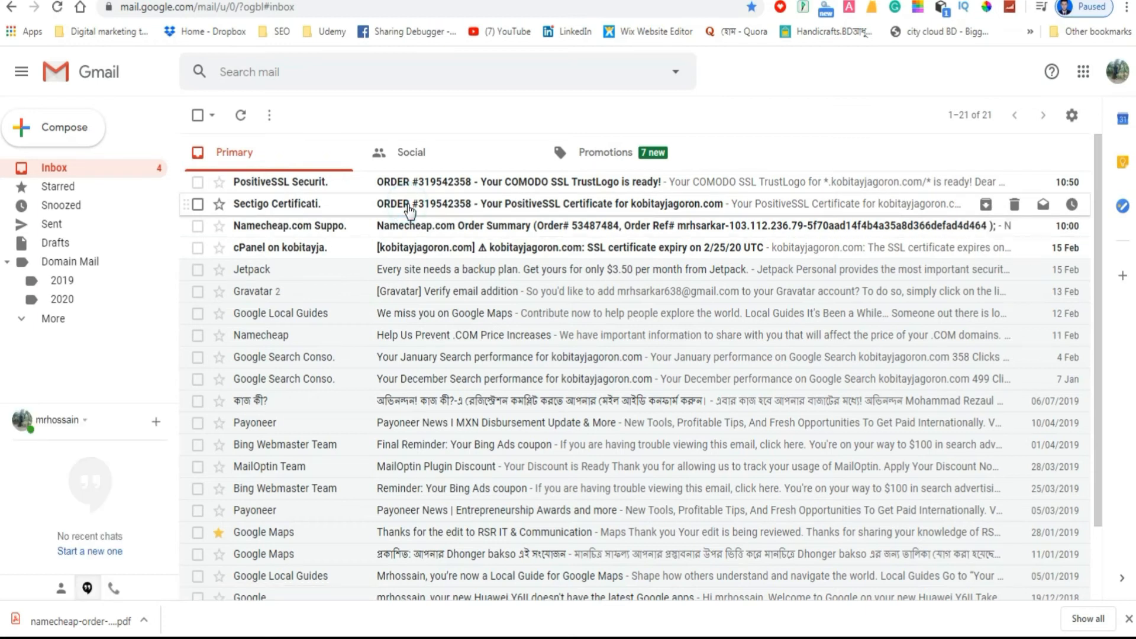
In Gmail, open Sectigo's PositiveSSL certificate email for kobitayjagoron.com and copy the full certificate text from BEGIN CERTIFICATE to END CERTIFICATE.
left_click(408, 203)
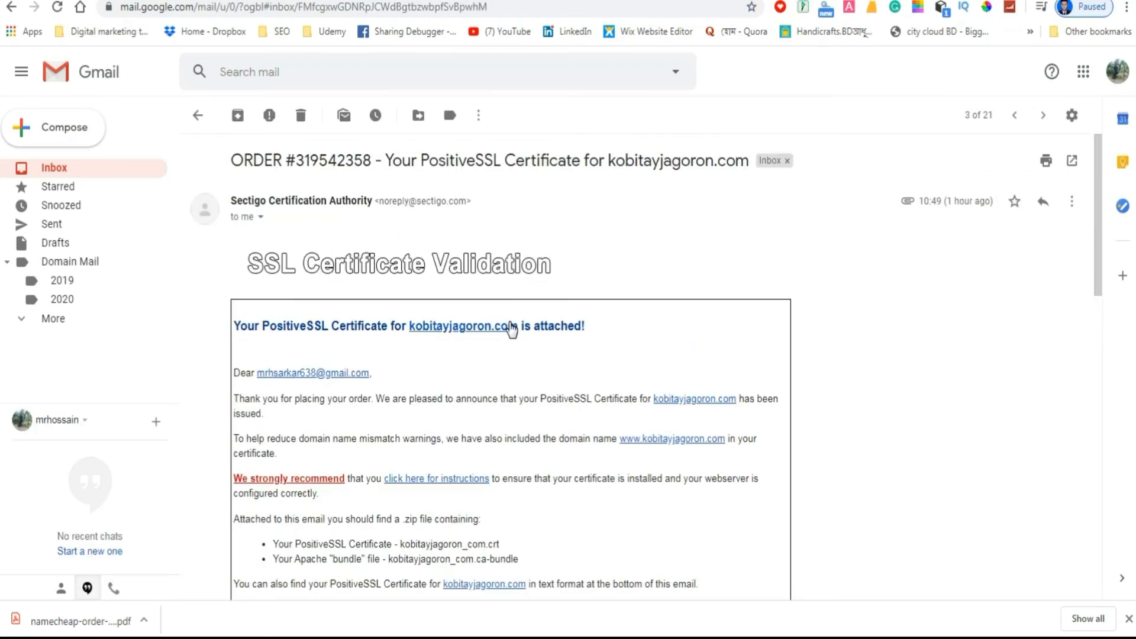
scroll(505, 327, "down", 3)
scroll(431, 349, "down", 1)
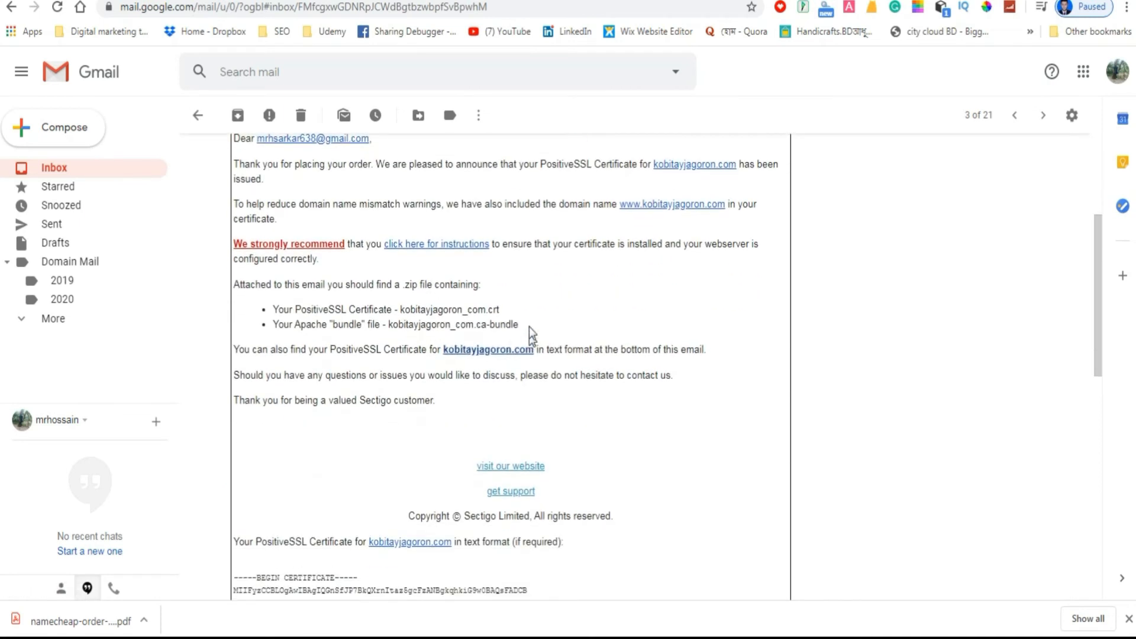
scroll(535, 449, "down", 5)
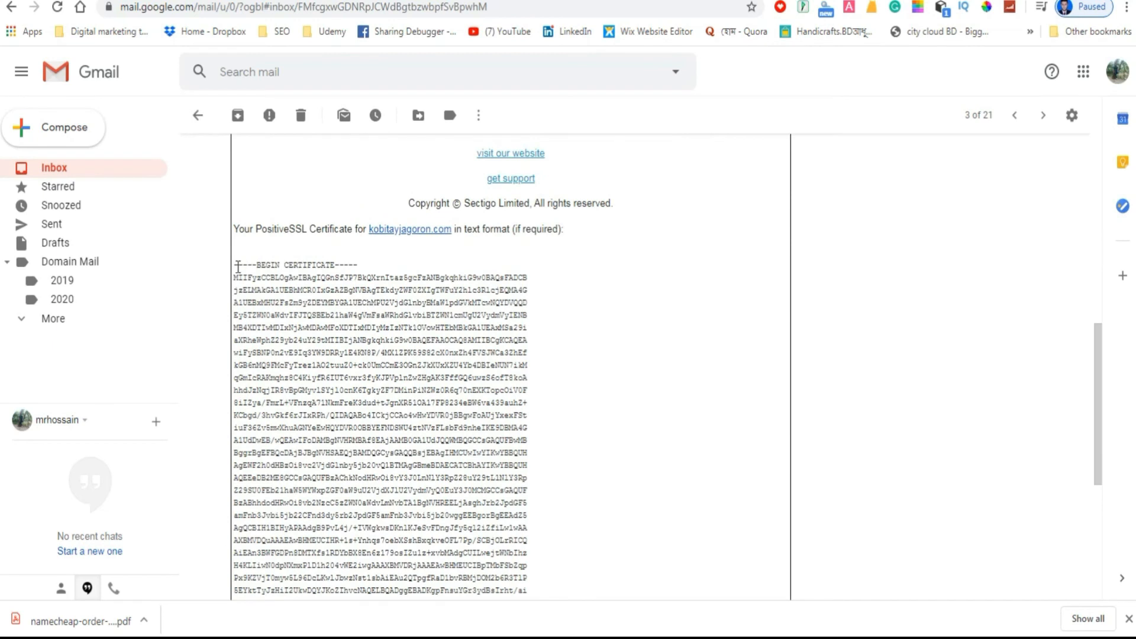
left_click_drag(236, 267, 383, 436)
scroll(325, 366, "down", 4)
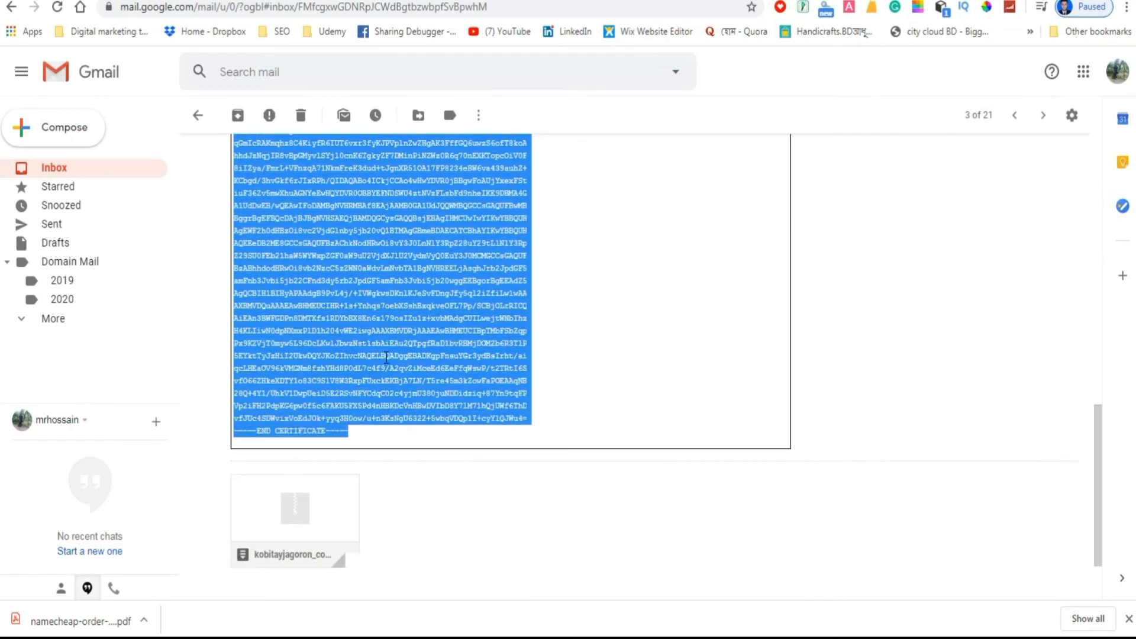
right_click(386, 360)
left_click(410, 369)
Switch to cPanel and open the SSL/TLS page for generating, viewing, uploading or deleting certificates (CRT).
left_click(226, 1)
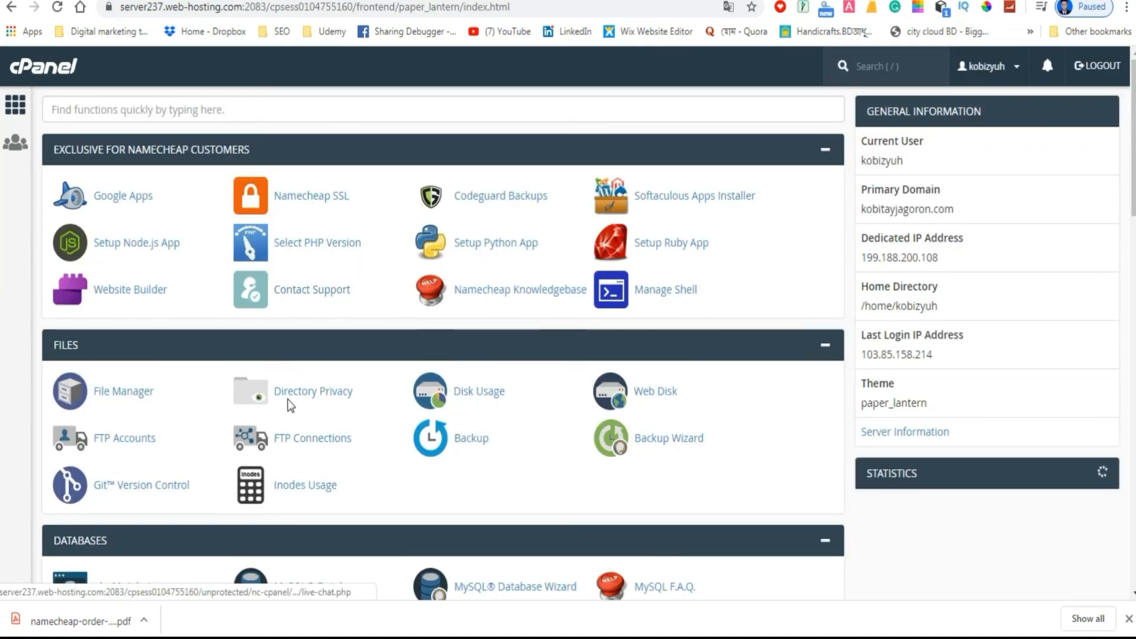
scroll(320, 399, "down", 10)
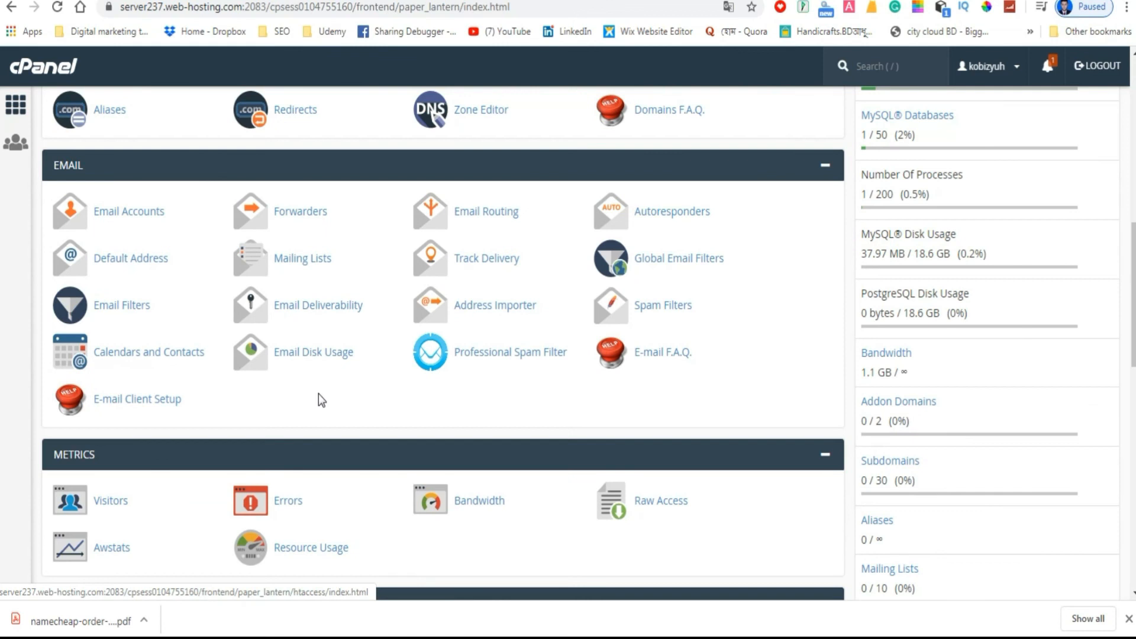
scroll(321, 401, "down", 3)
scroll(321, 401, "down", 1)
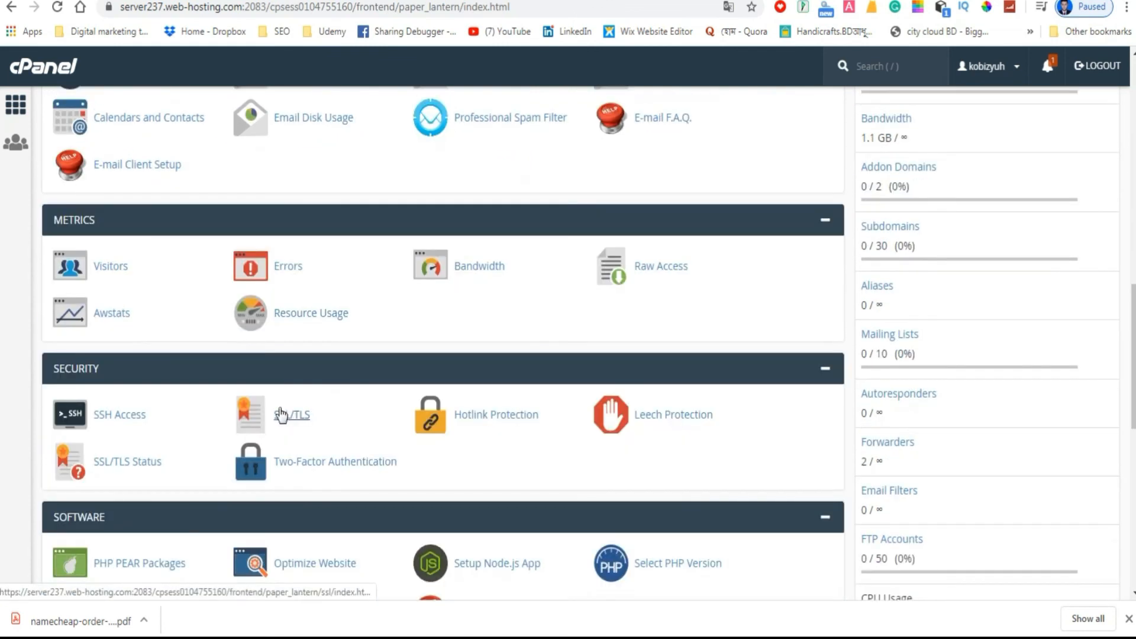
left_click(289, 416)
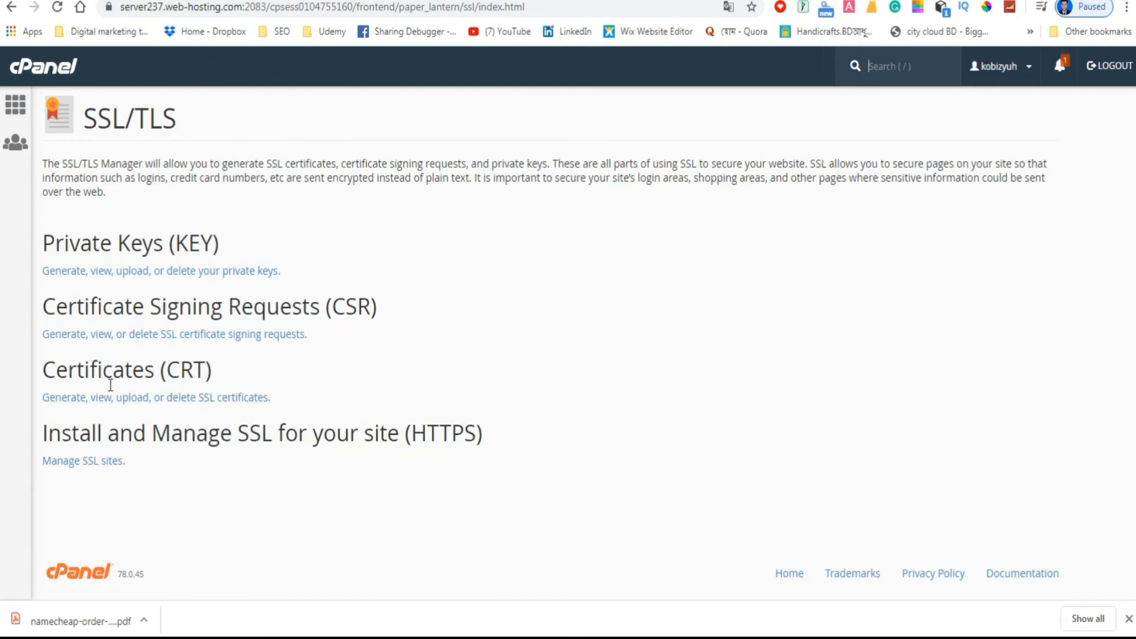
left_click(156, 403)
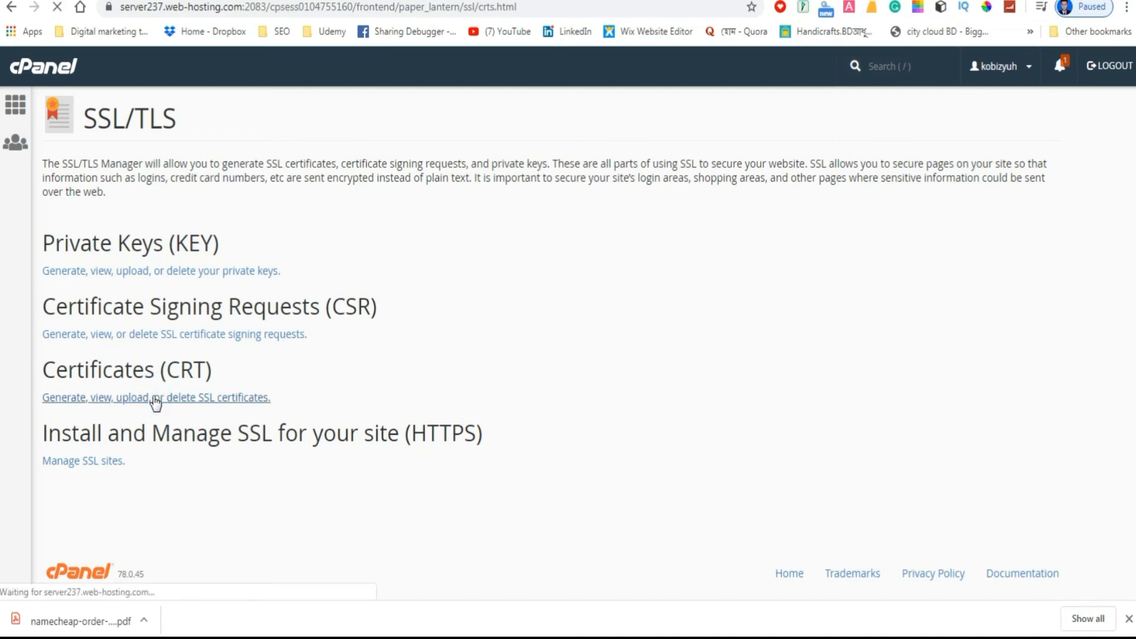
Paste the copied PositiveSSL certificate text into the Upload a New Certificate form.
scroll(160, 404, "down", 1)
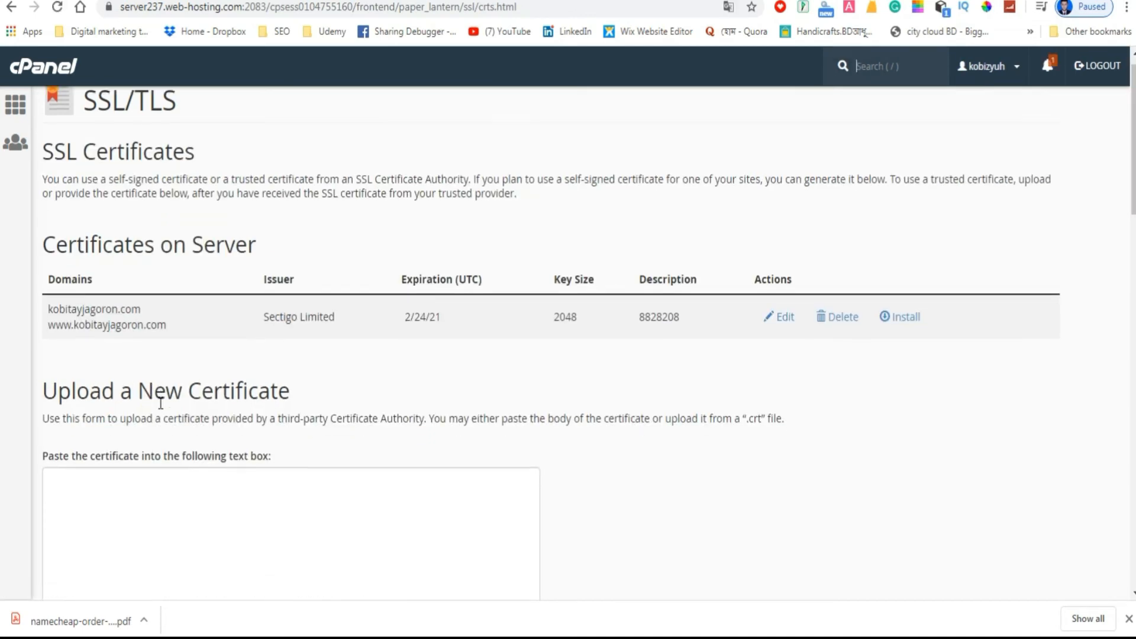
scroll(160, 404, "down", 2)
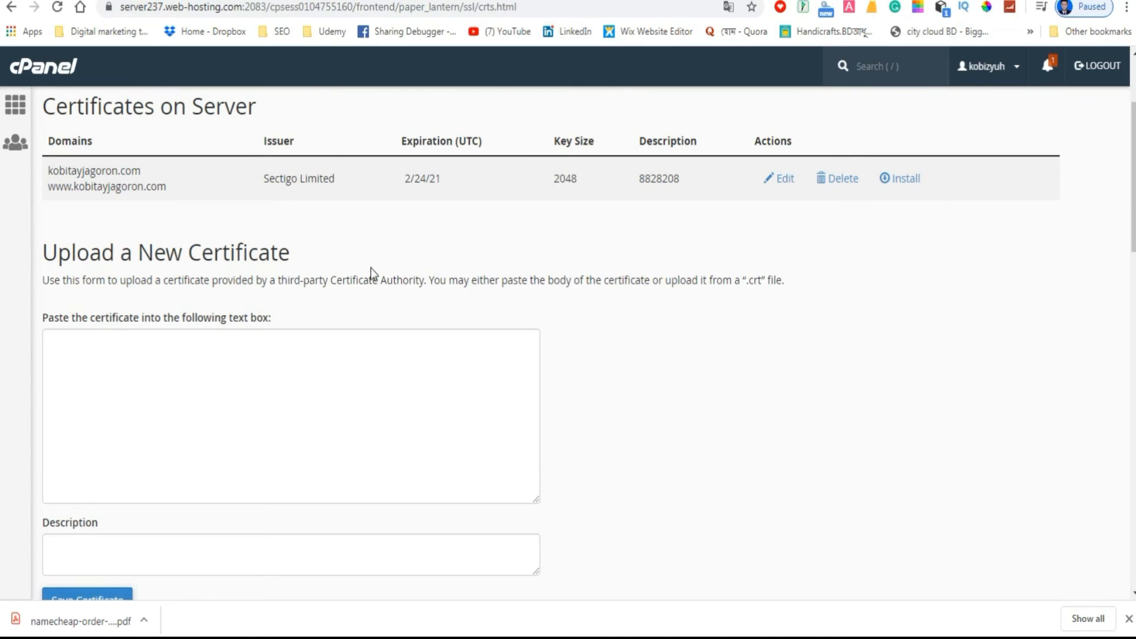
left_click(119, 363)
right_click(117, 362)
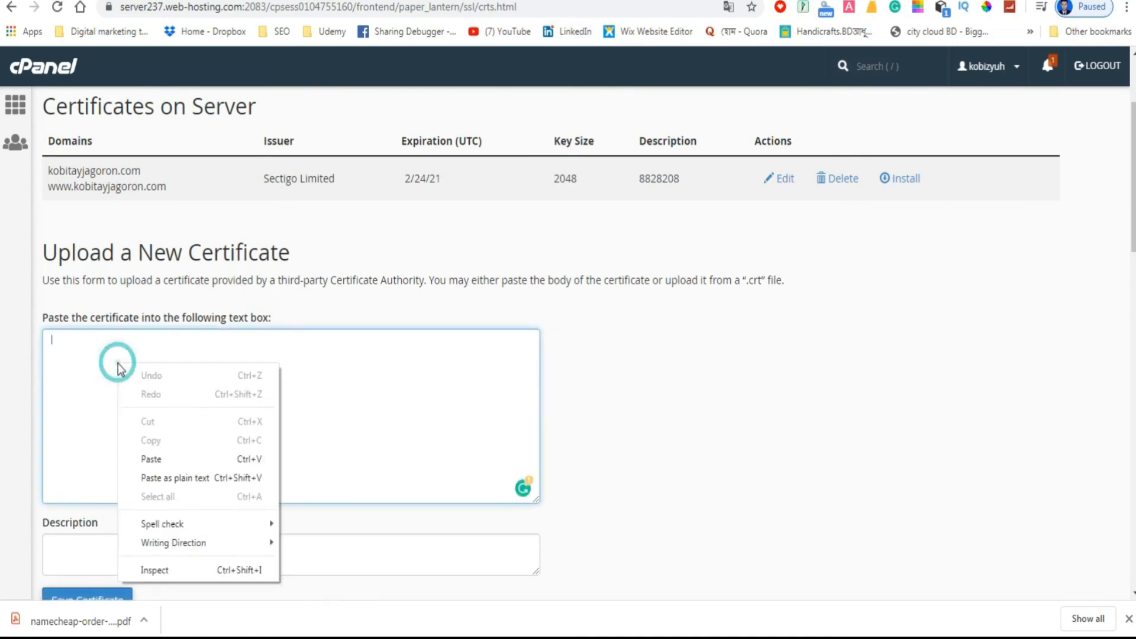
left_click(151, 458)
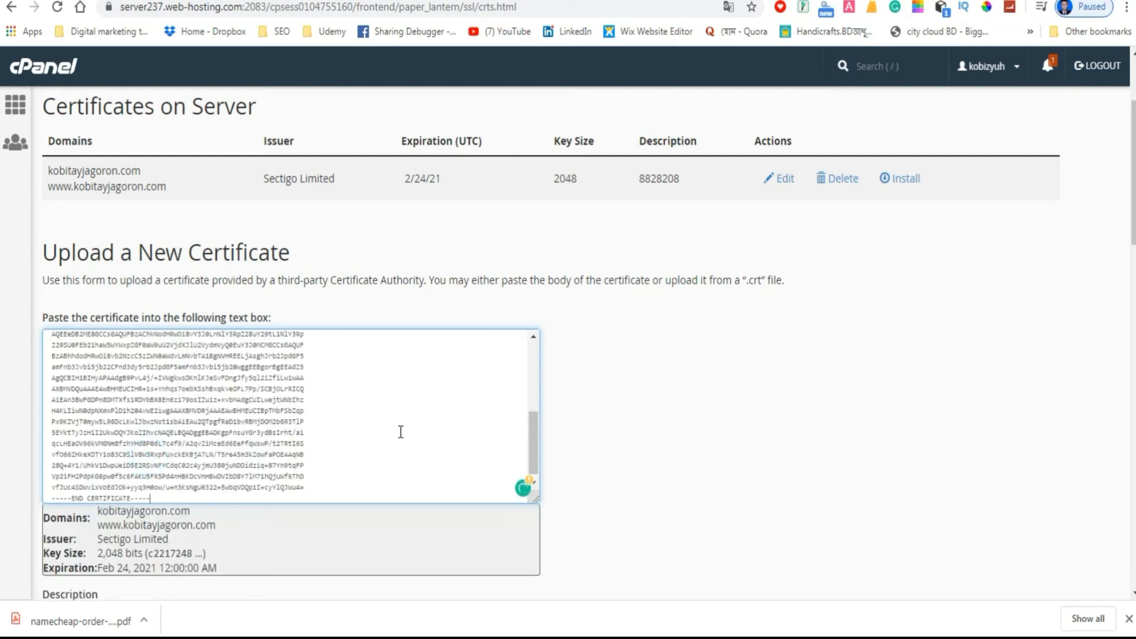
Save the pasted certificate with the description left empty and return to the SSL certificates list.
scroll(580, 428, "down", 2)
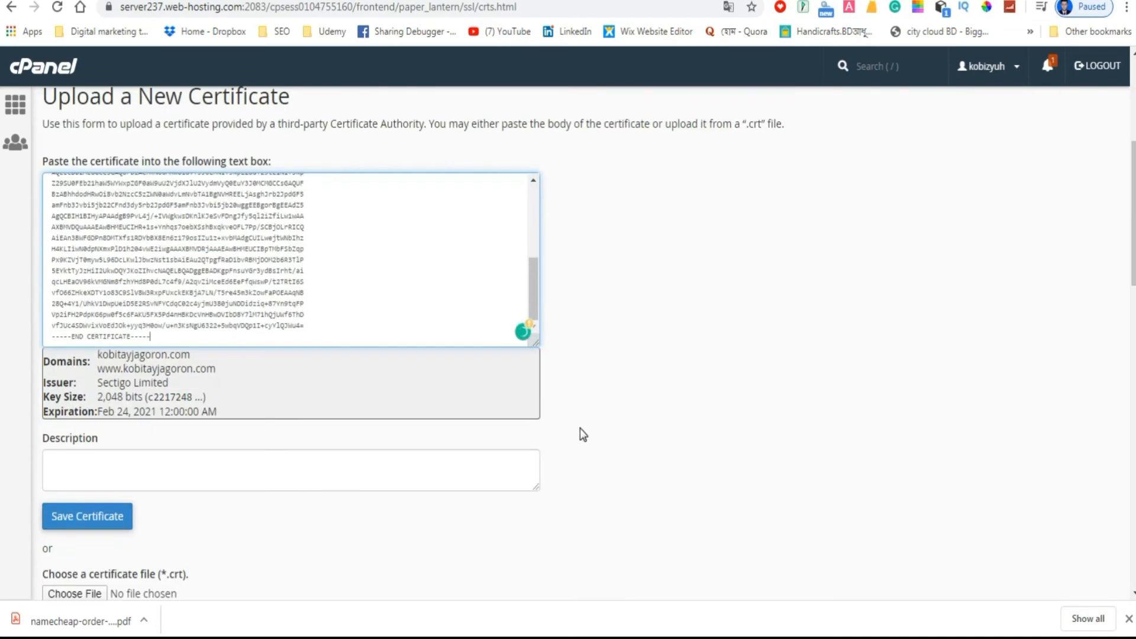
scroll(580, 428, "down", 1)
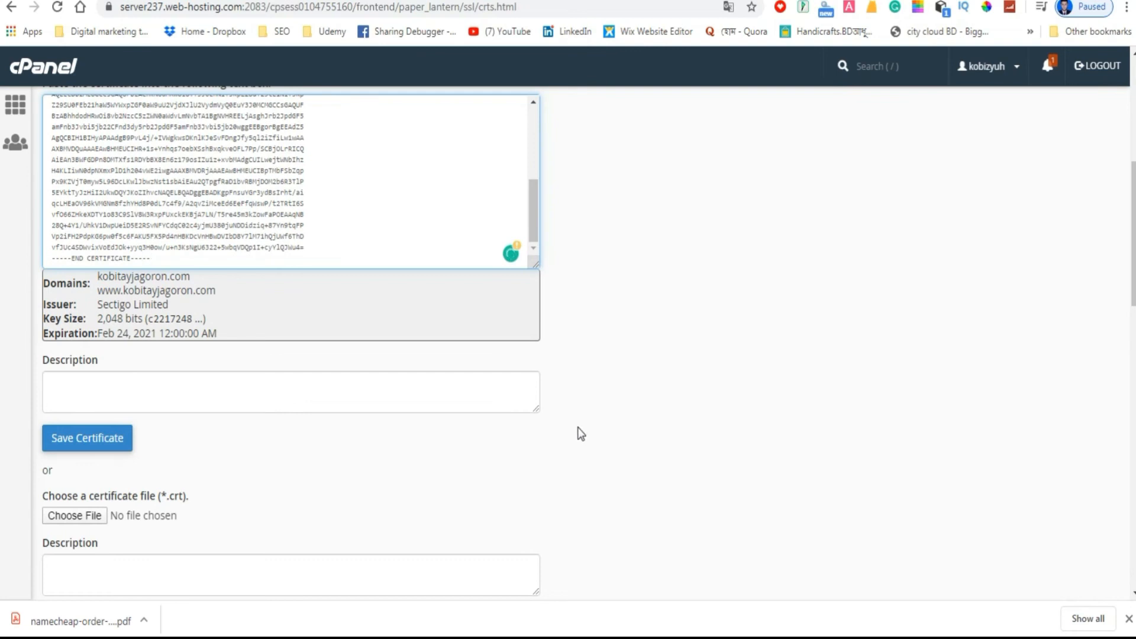
left_click(84, 438)
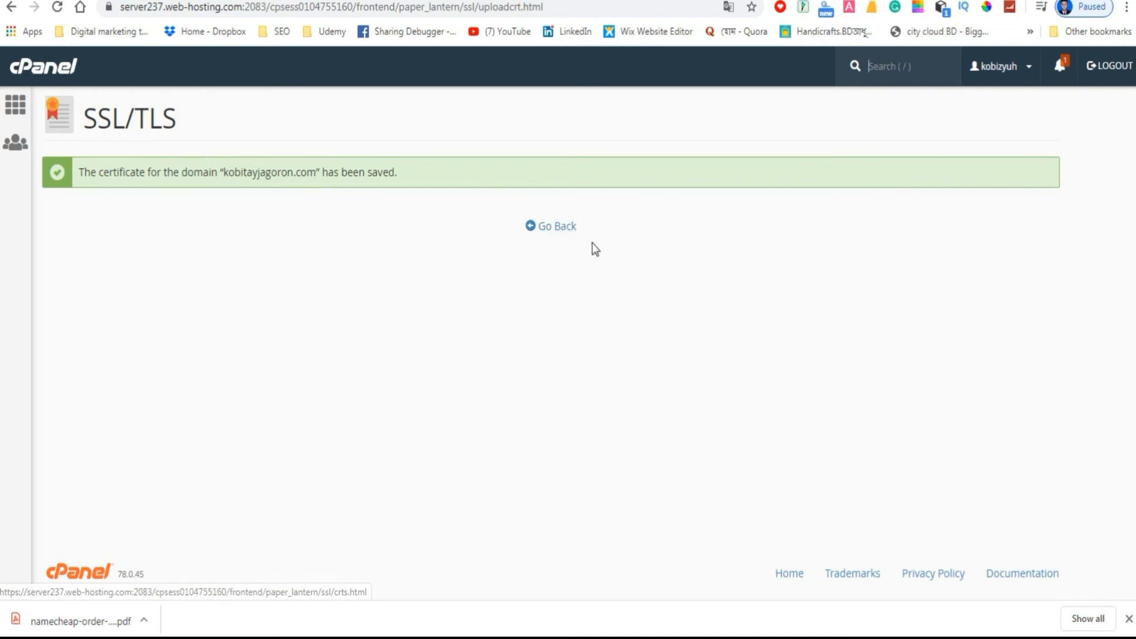
left_click(557, 234)
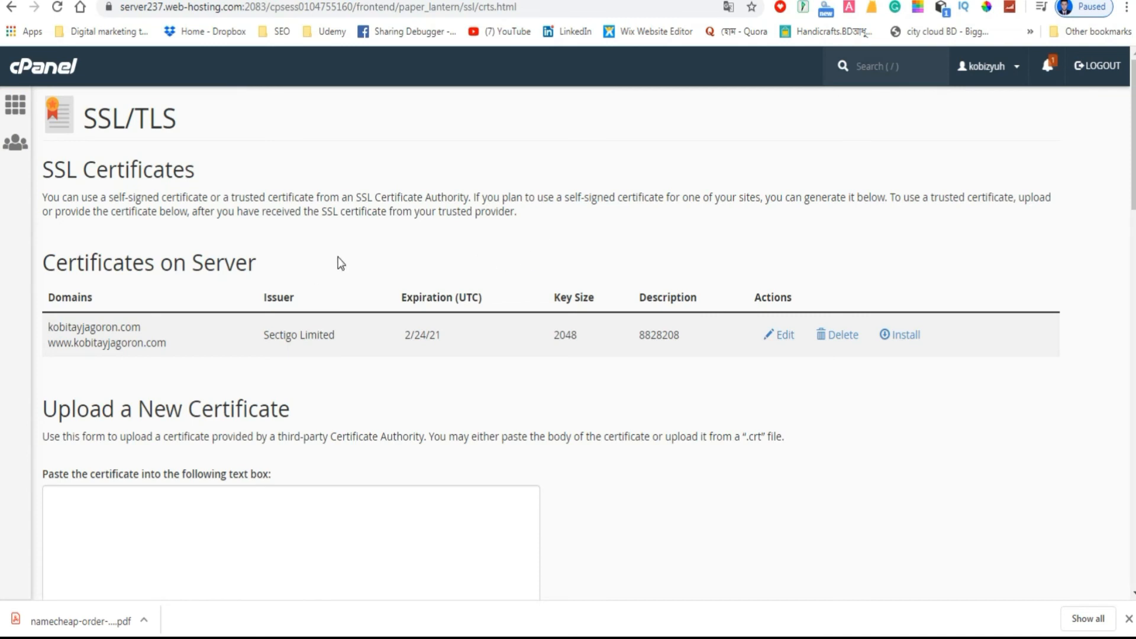
Return to the cPanel home page and open the Manage SSL sites page within SSL/TLS.
scroll(325, 261, "down", 3)
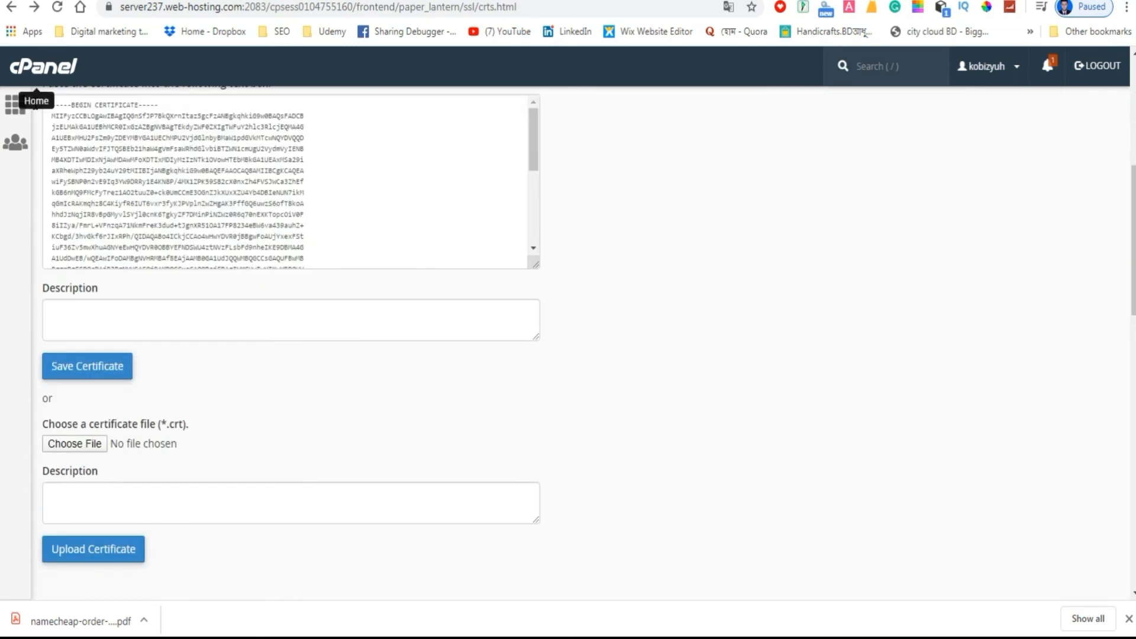
left_click(35, 106)
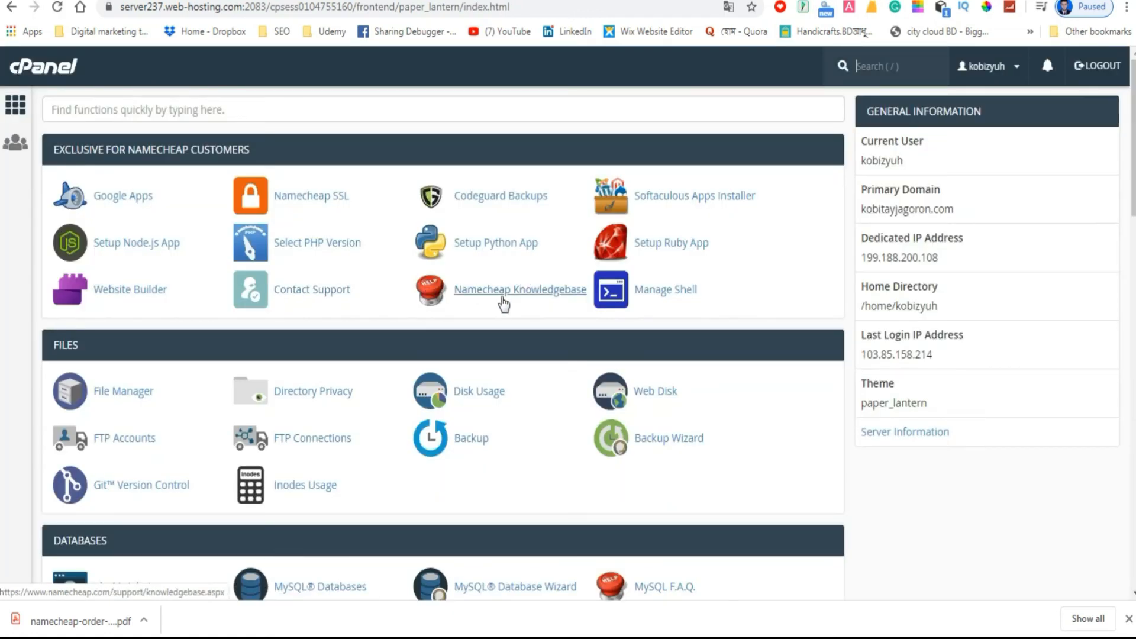
scroll(503, 302, "down", 4)
scroll(487, 319, "down", 4)
scroll(363, 387, "down", 4)
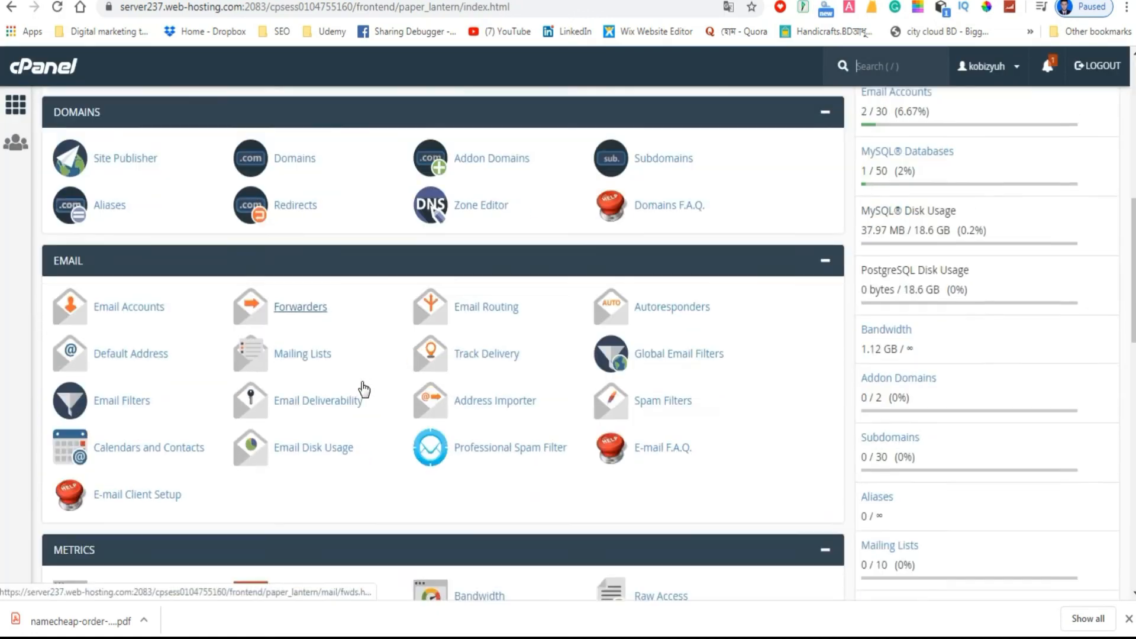
scroll(397, 455, "down", 4)
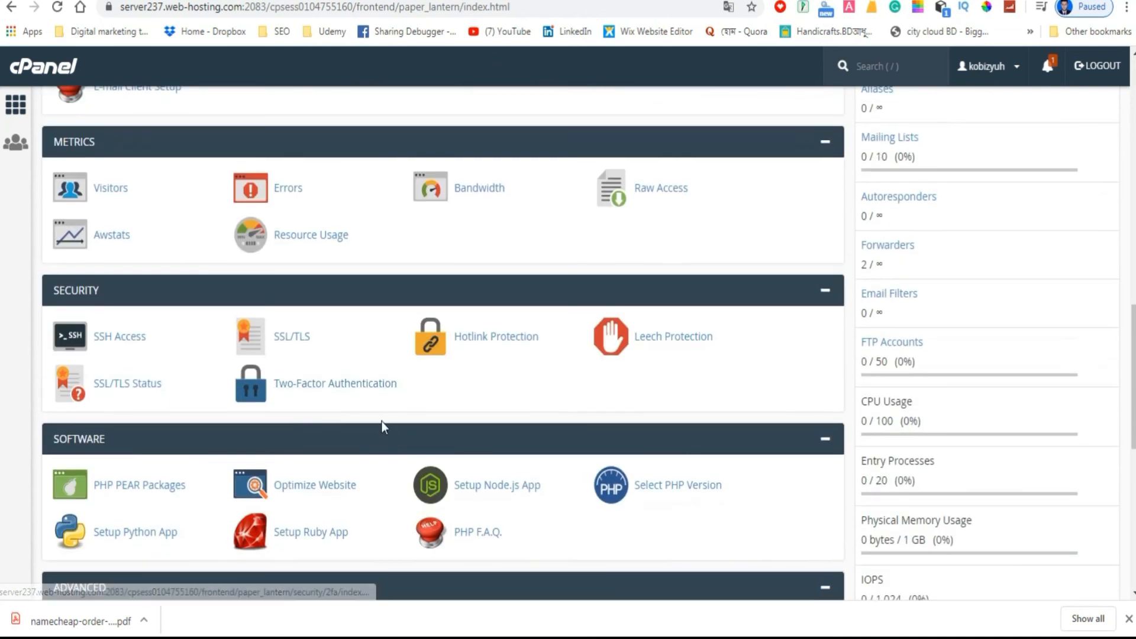
left_click(291, 341)
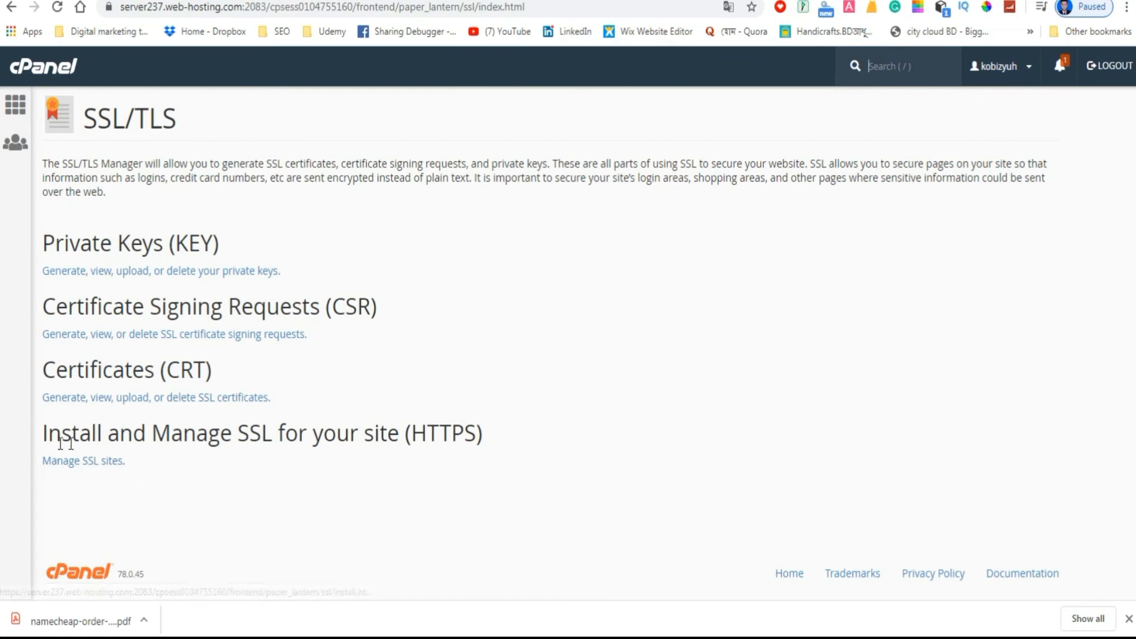
left_click(93, 467)
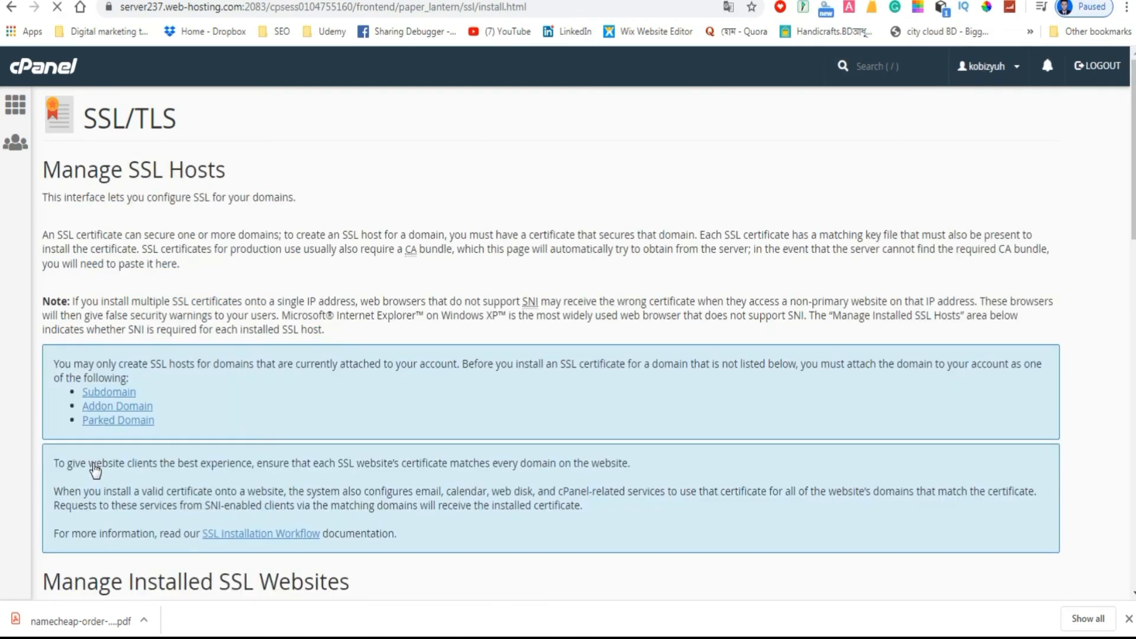
Choose kobitayjagoron.com as the domain under Install an SSL Website and autofill its certificate details by domain.
scroll(223, 385, "down", 6)
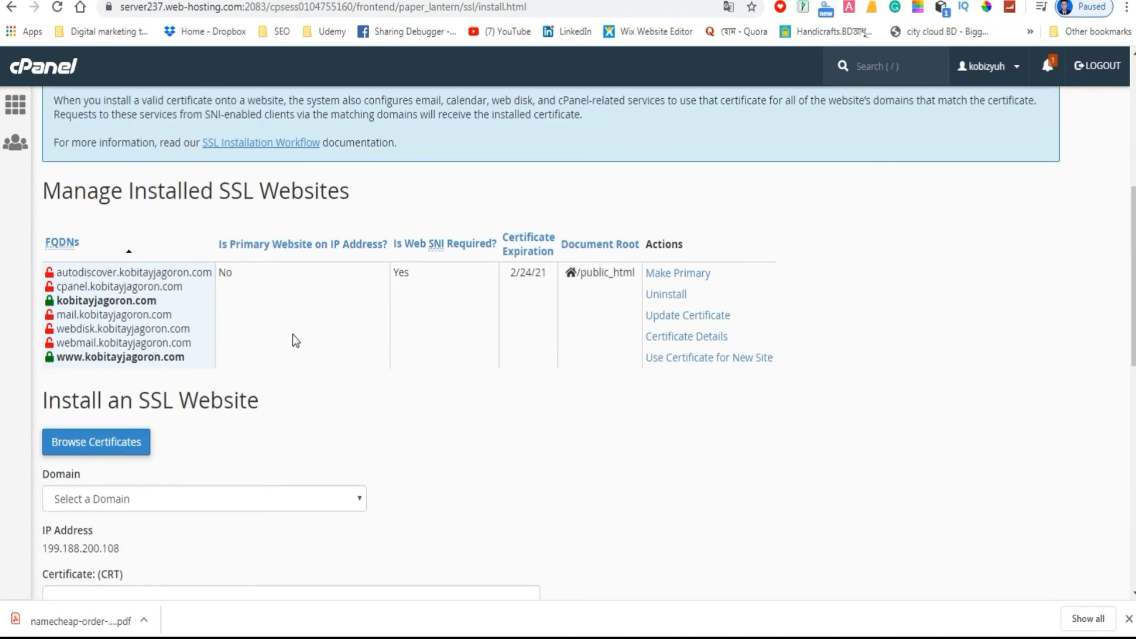
scroll(292, 336, "down", 3)
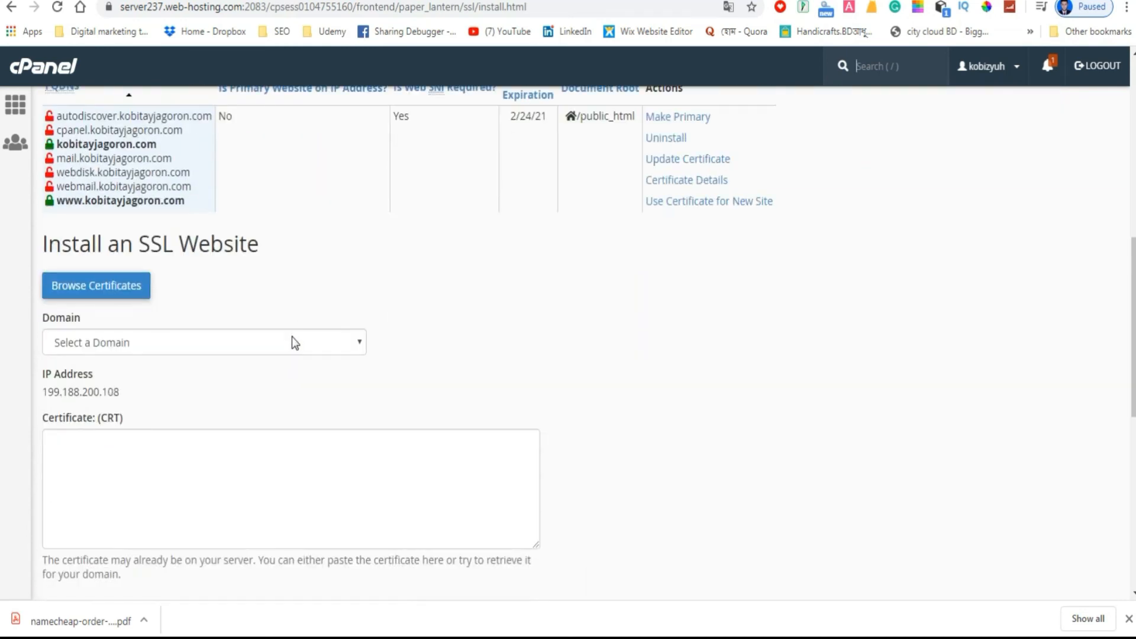
left_click(353, 347)
left_click(322, 385)
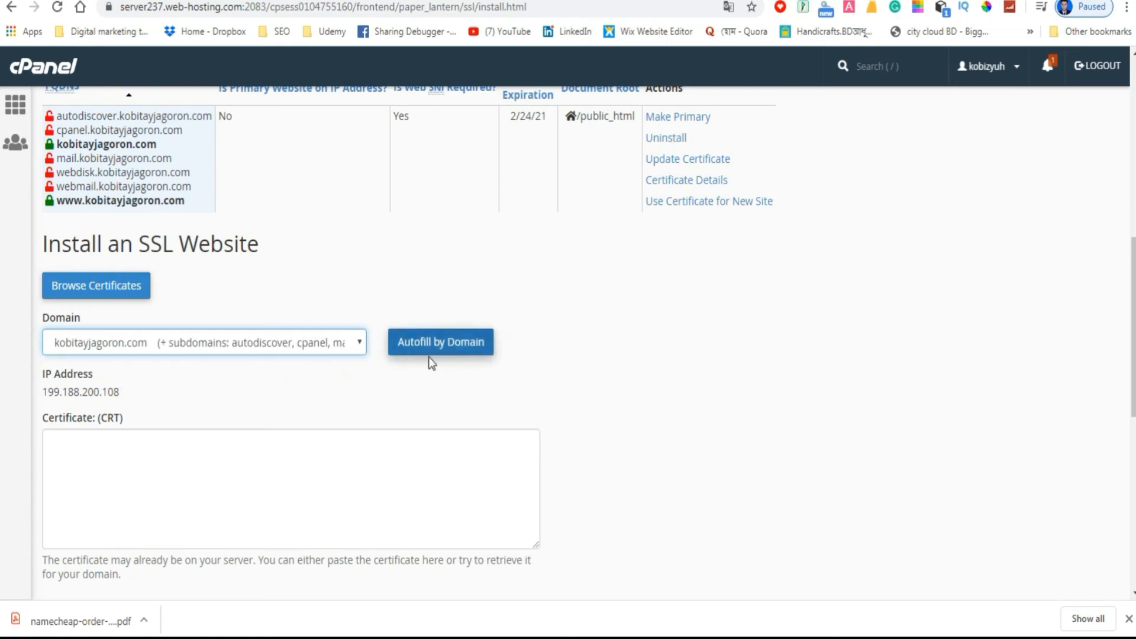
left_click(426, 346)
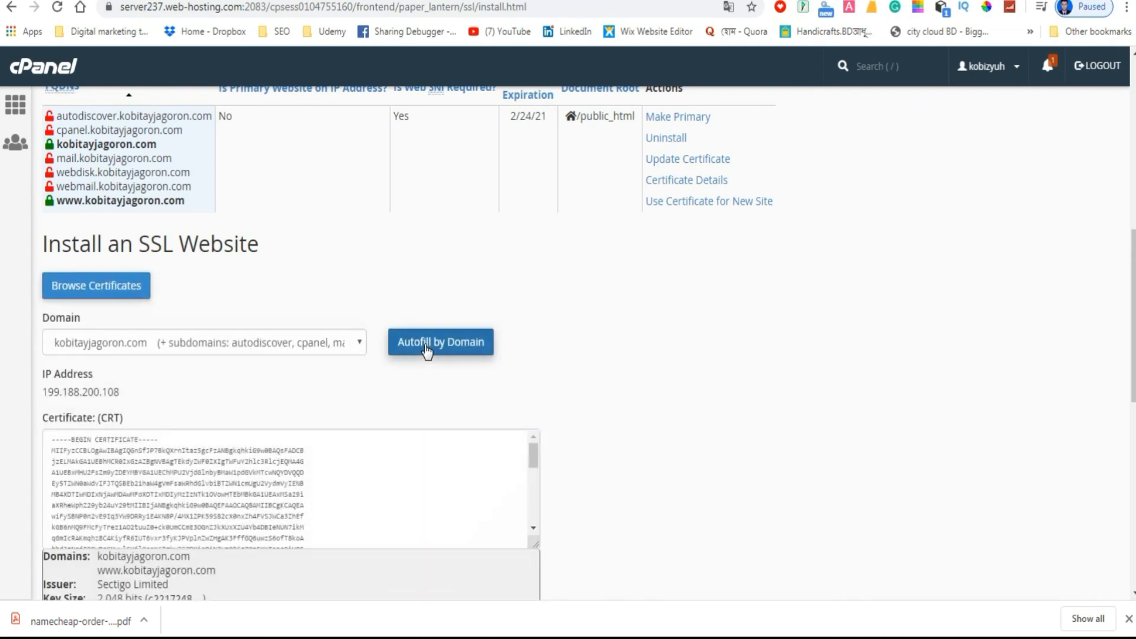
Install the autofilled certificate with its private key and CA bundle, and dismiss the resulting dialog.
scroll(290, 393, "down", 8)
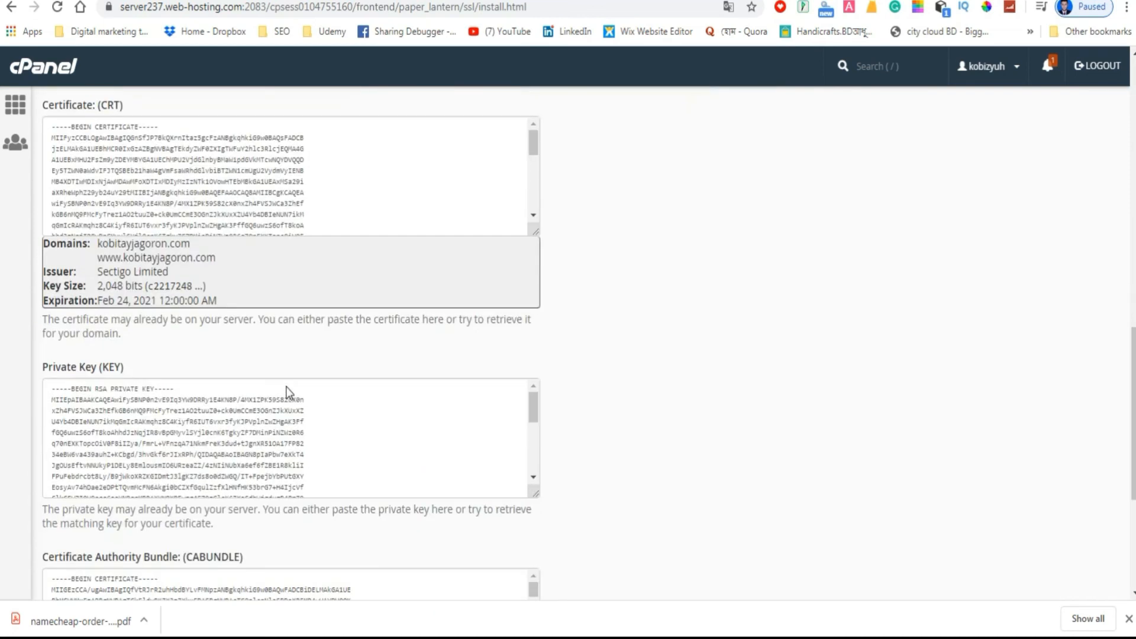
scroll(593, 441, "down", 5)
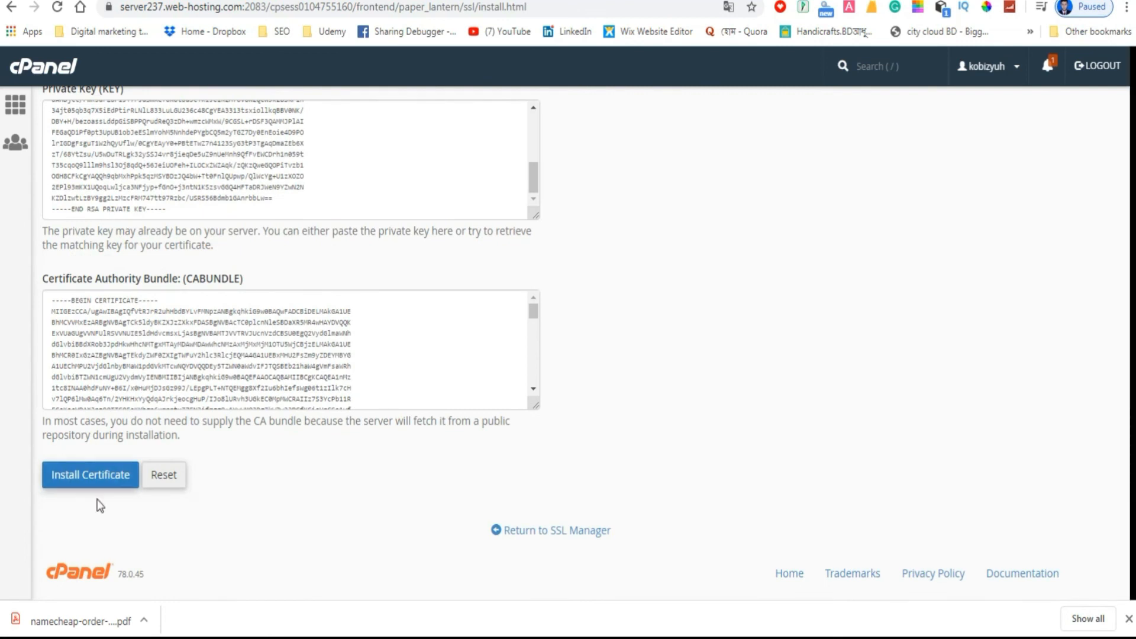
scroll(273, 428, "up", 7)
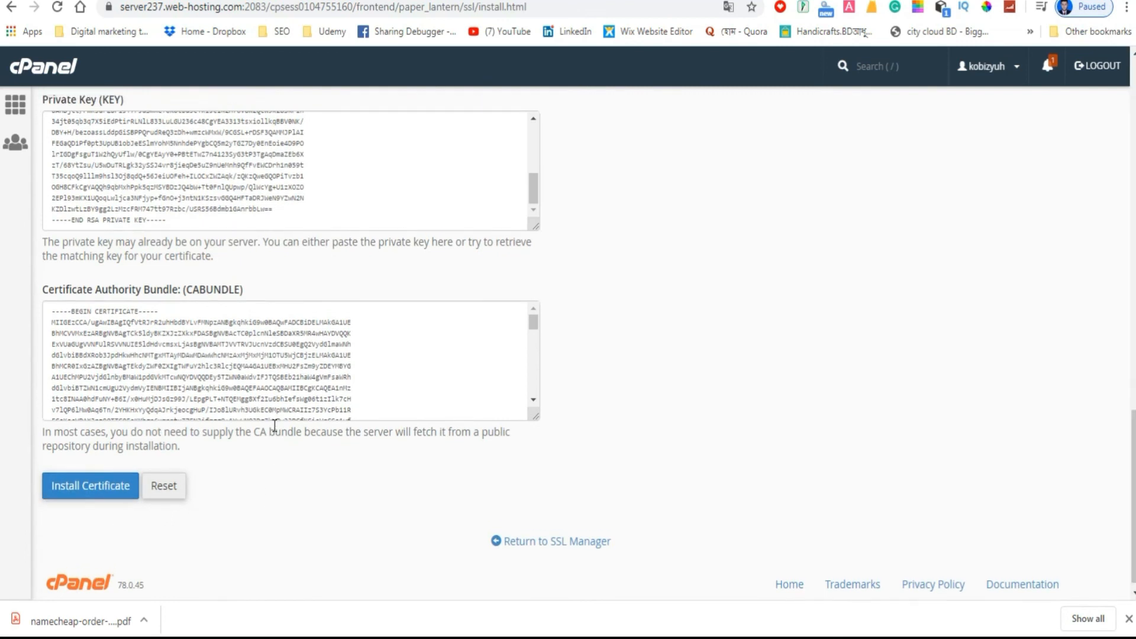
scroll(115, 501, "down", 4)
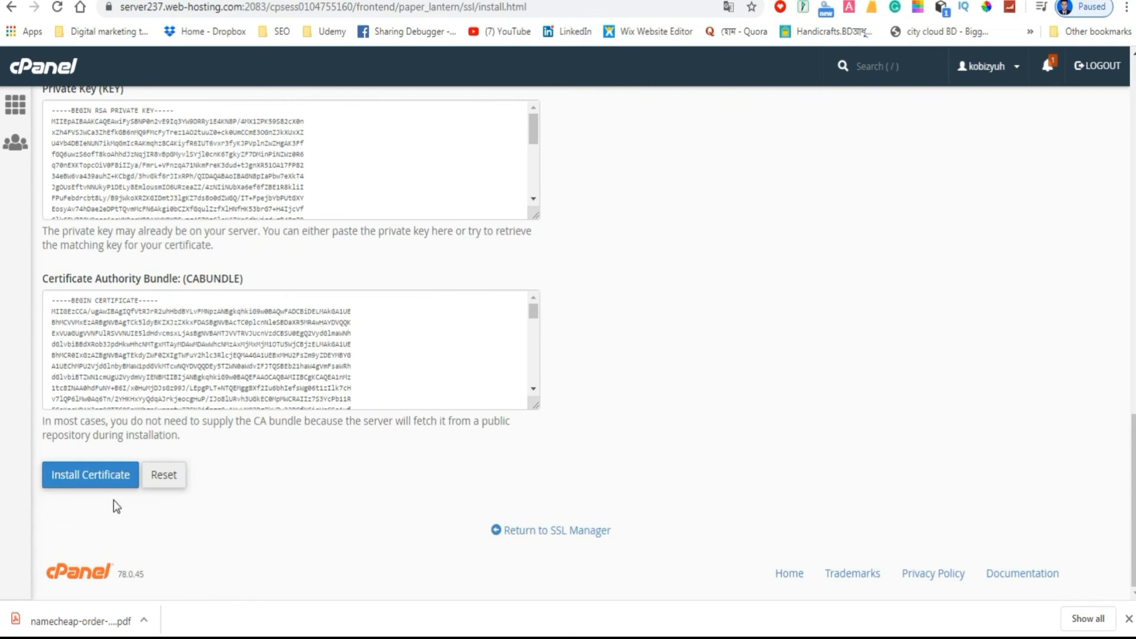
left_click(90, 474)
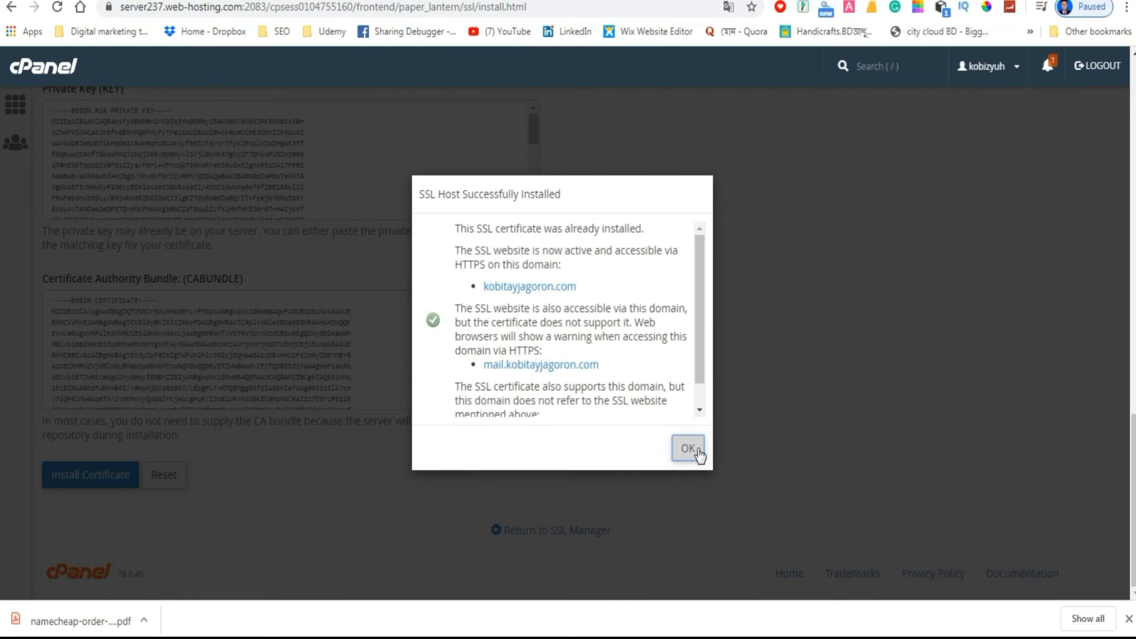
left_click(688, 449)
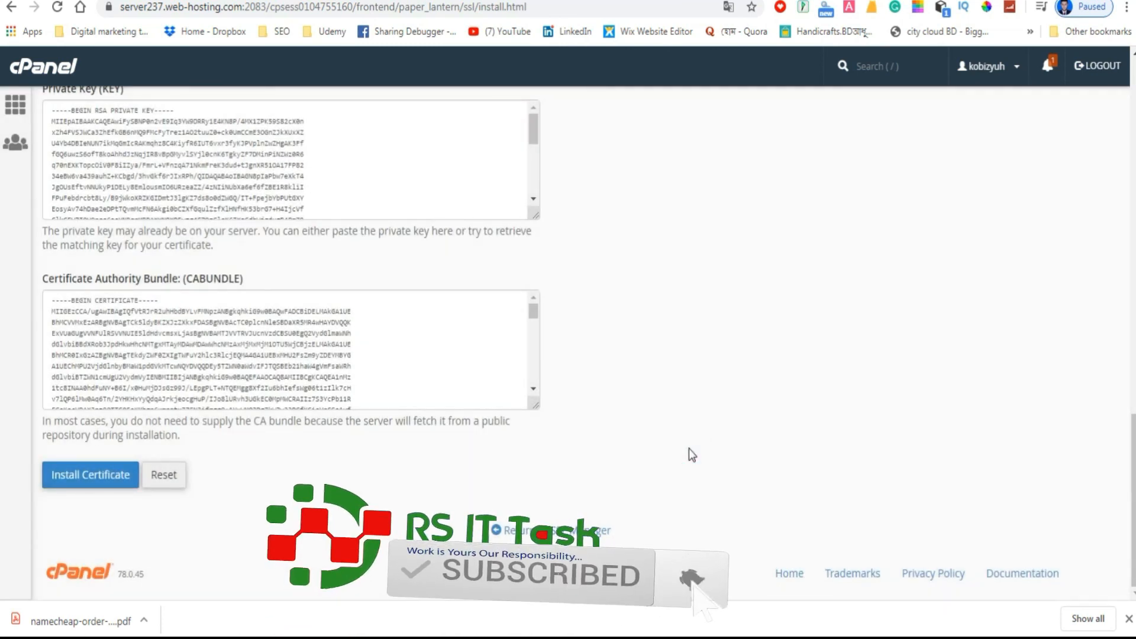
Open DigiCert's SSL Certificate Checker at digicert.com/help in a new browser tab.
key("ctrl+t")
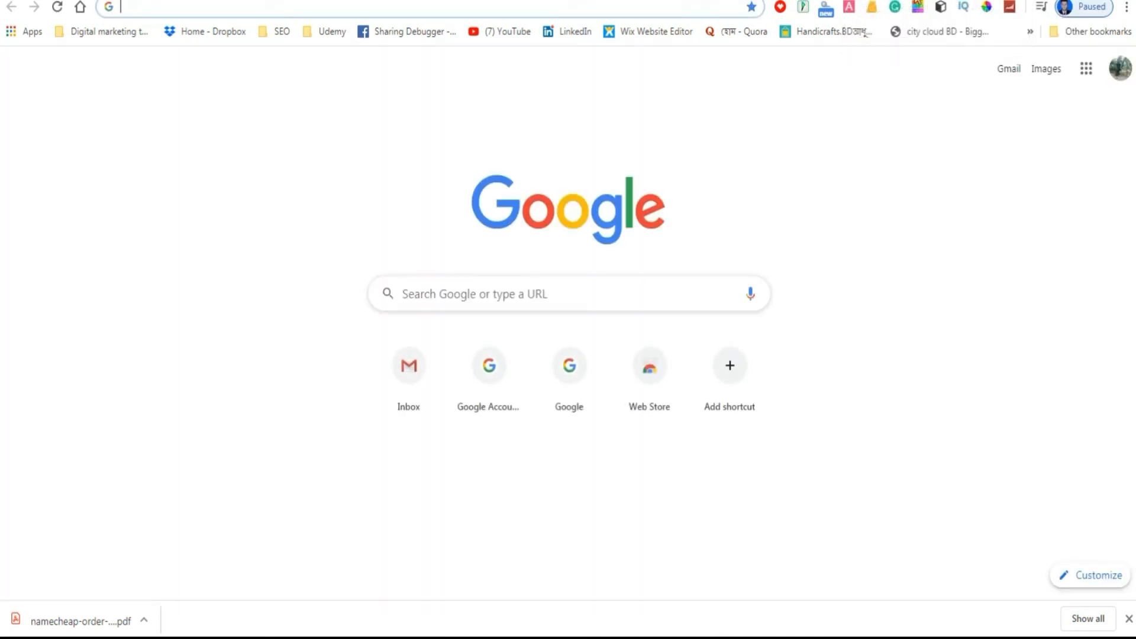
left_click(462, 296)
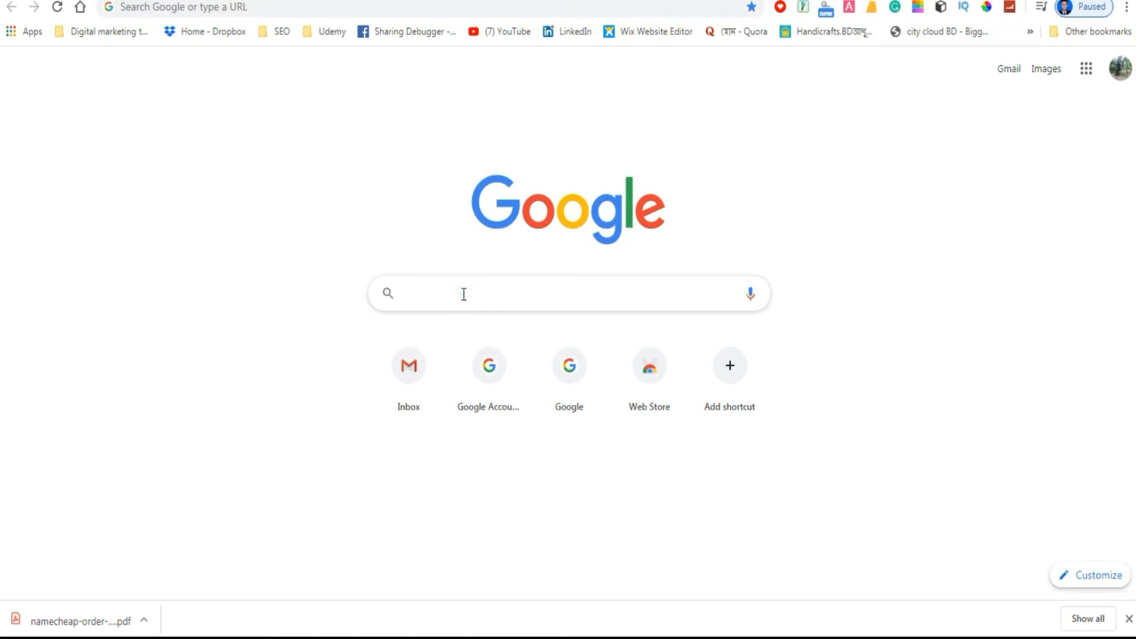
type("digic")
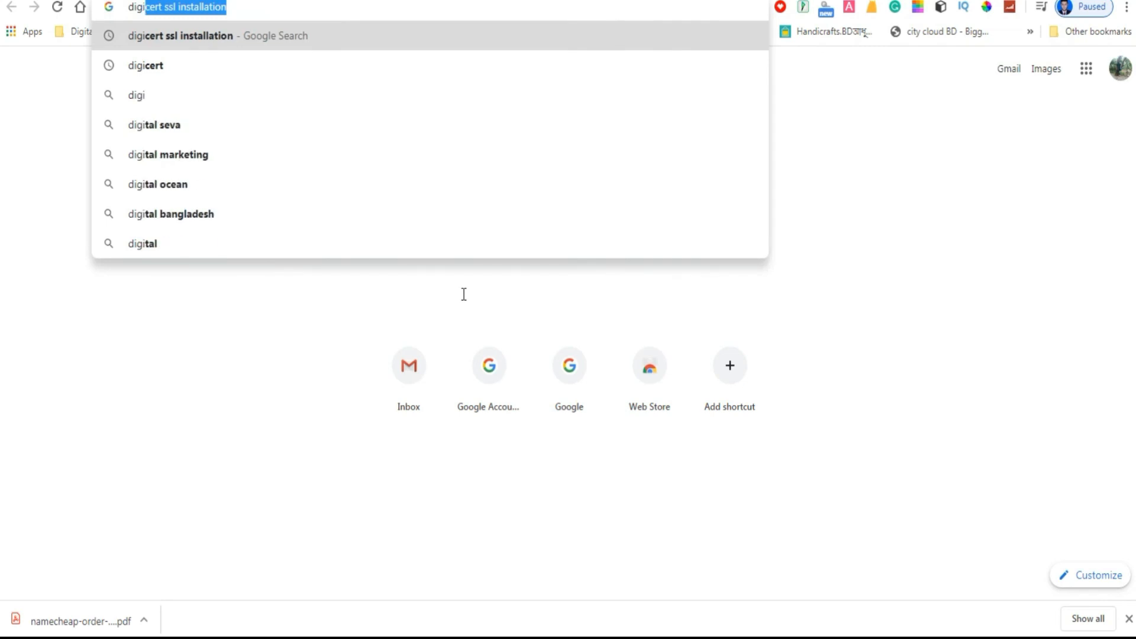
type("ert")
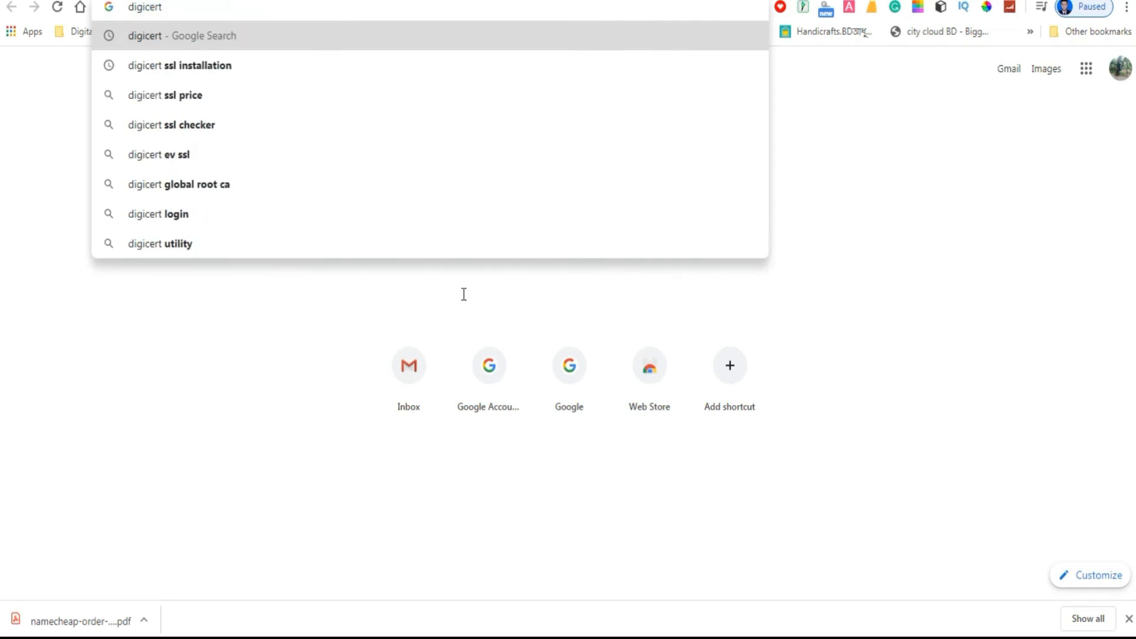
type(".com")
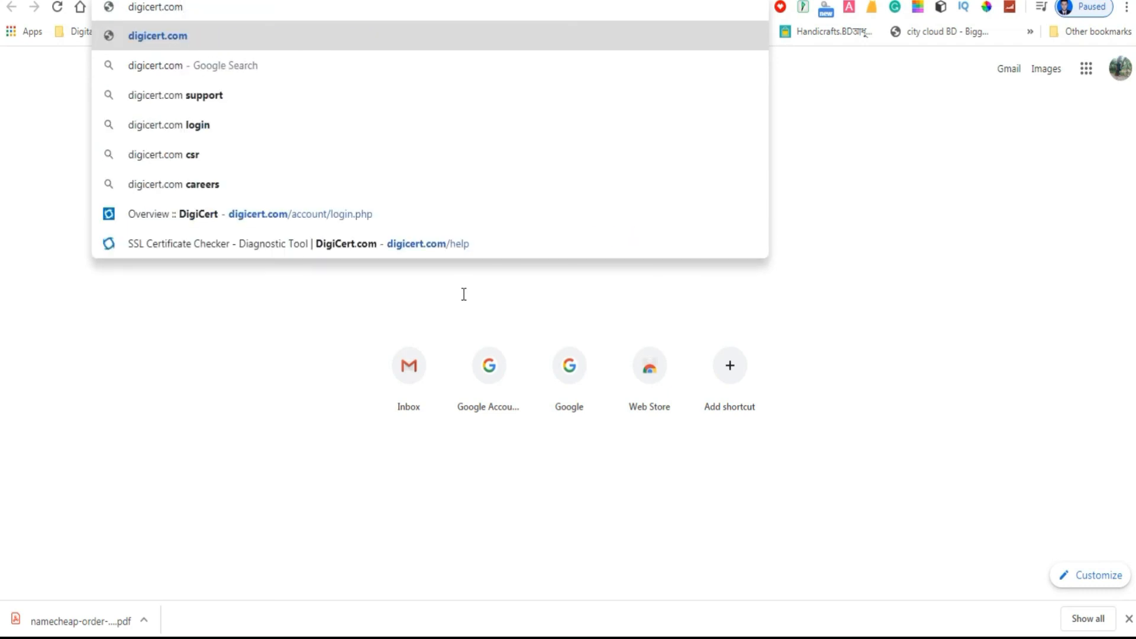
type("/")
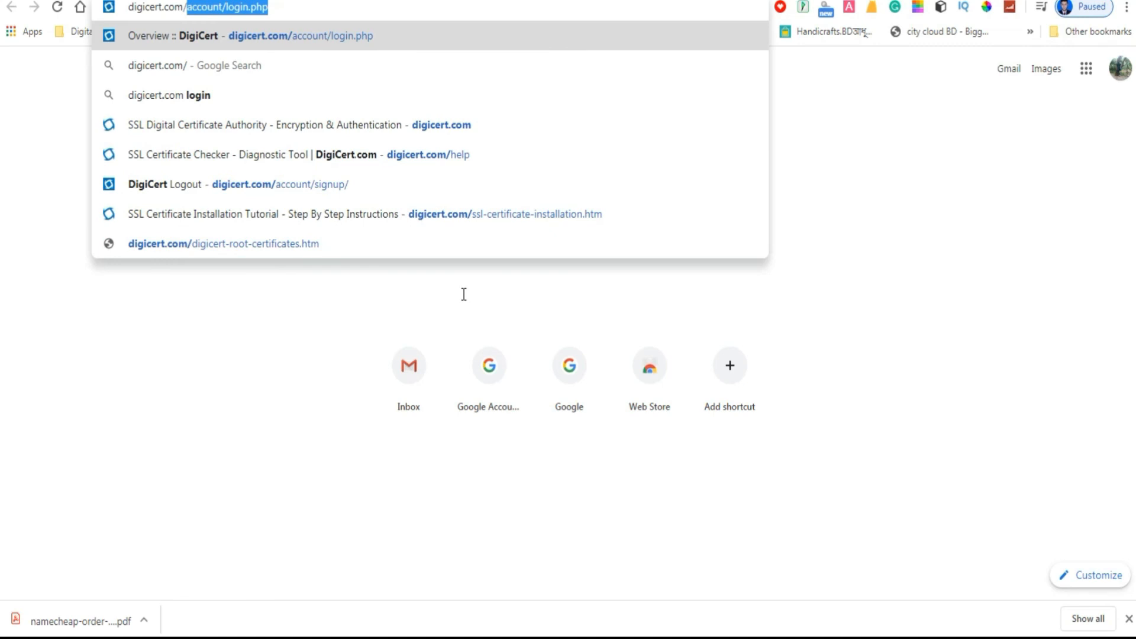
type("help")
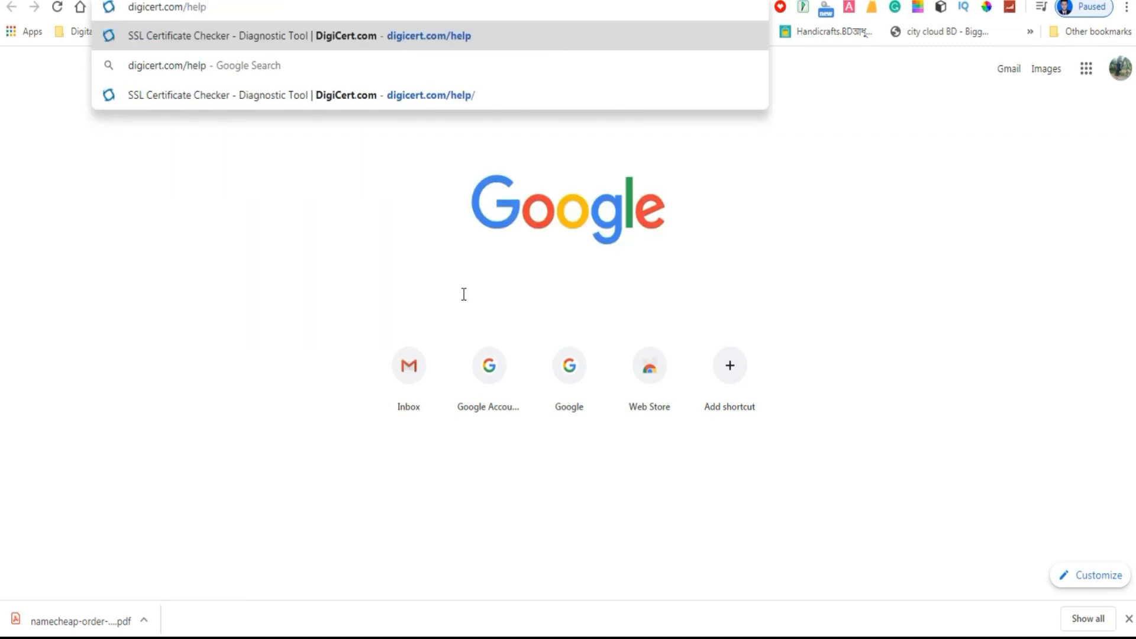
key("Return")
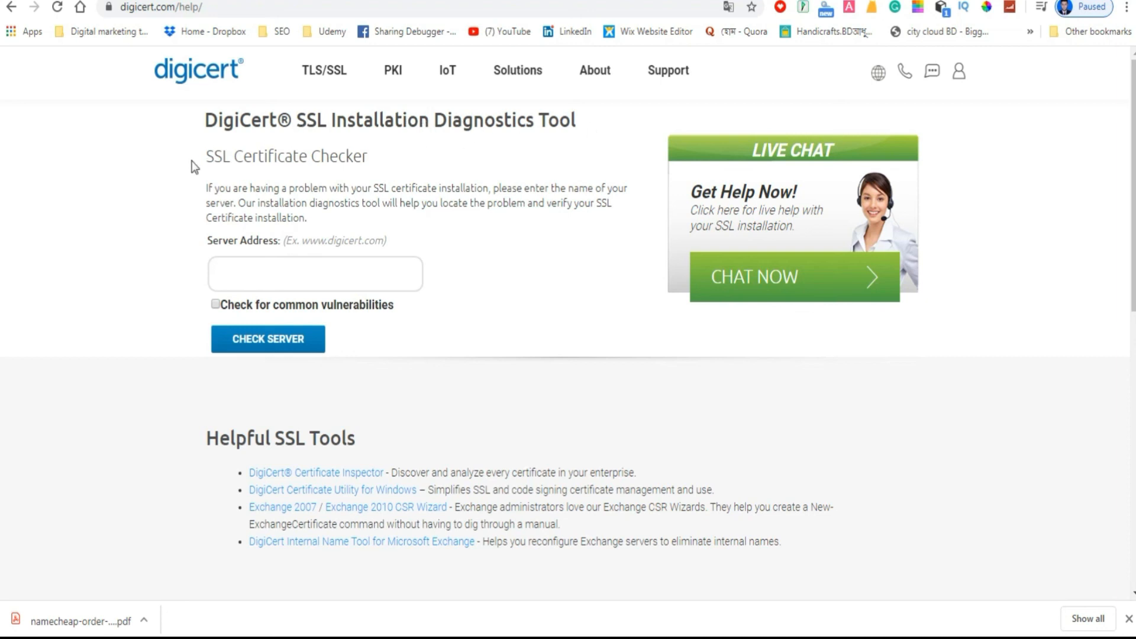
left_click_drag(209, 154, 403, 154)
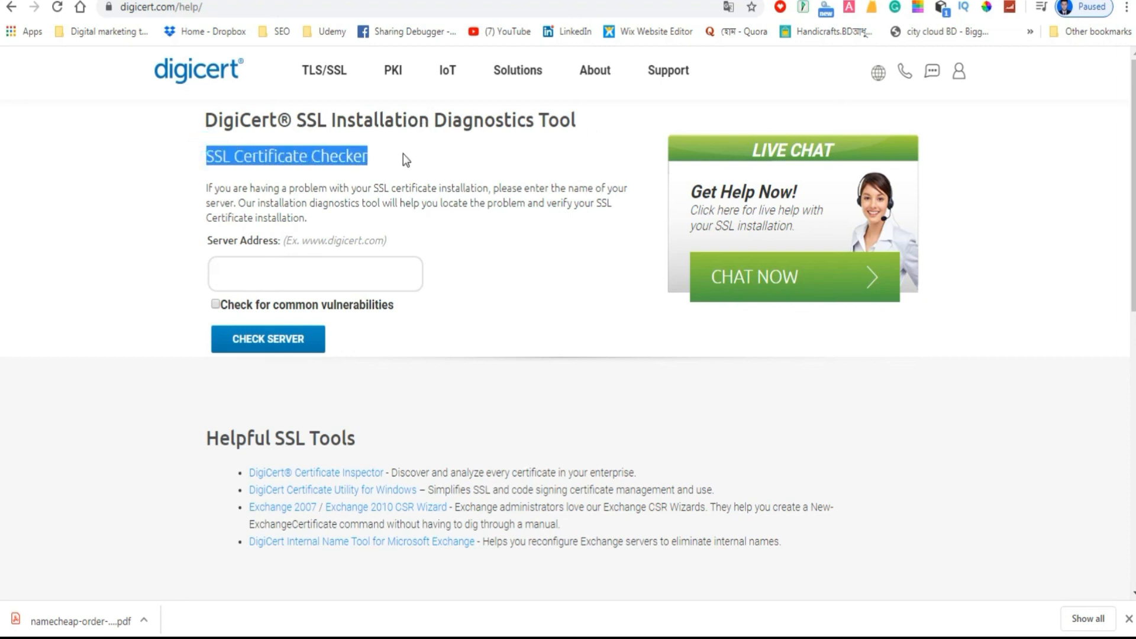
left_click(163, 203)
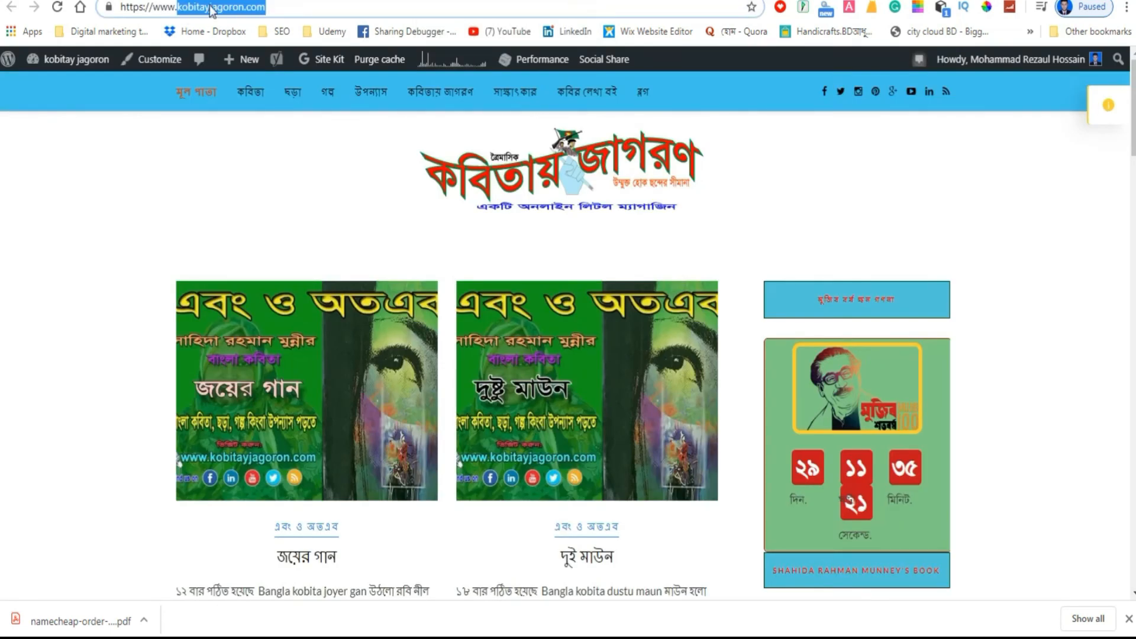
Copy kobitayjagoron.com from the live website's URL and paste it as the server address in DigiCert's SSL Certificate Checker.
right_click(211, 10)
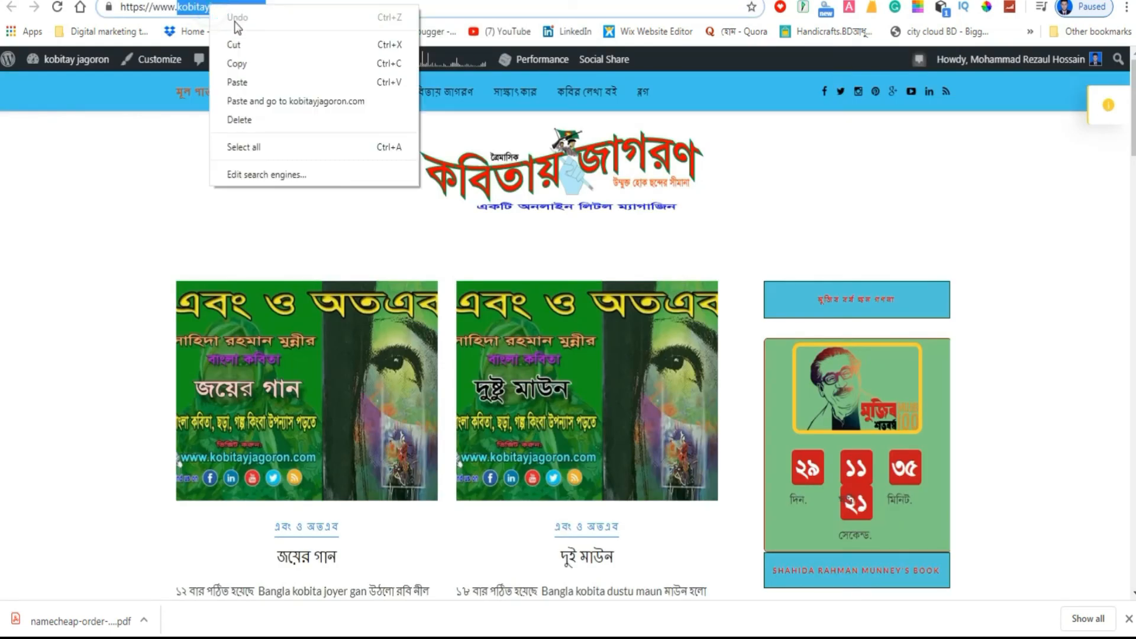
left_click(233, 69)
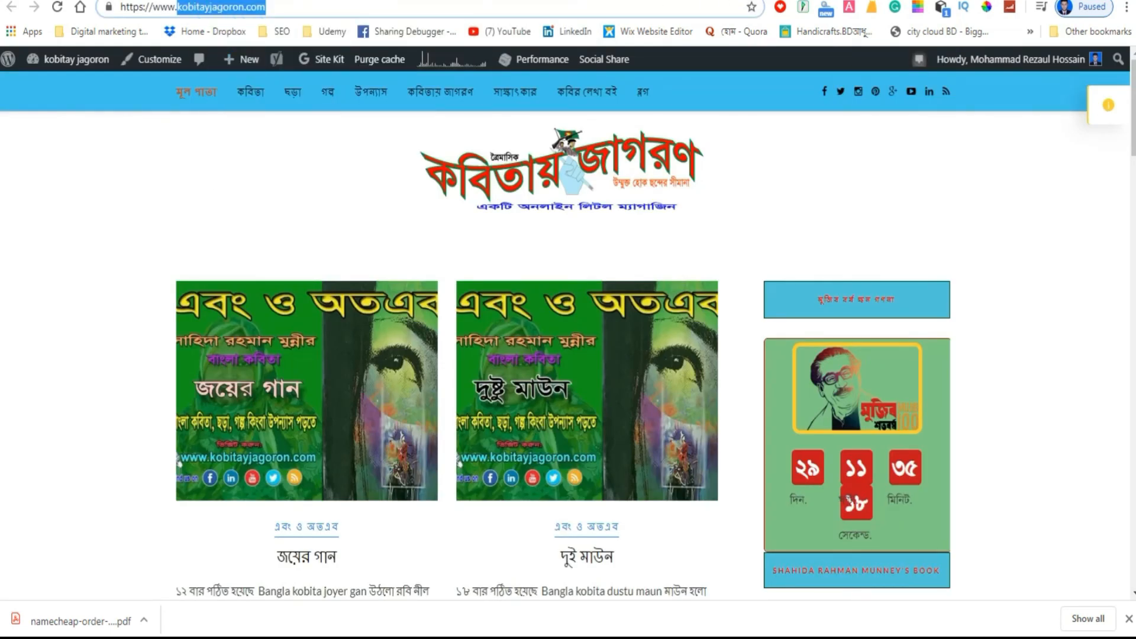
left_click(429, 0)
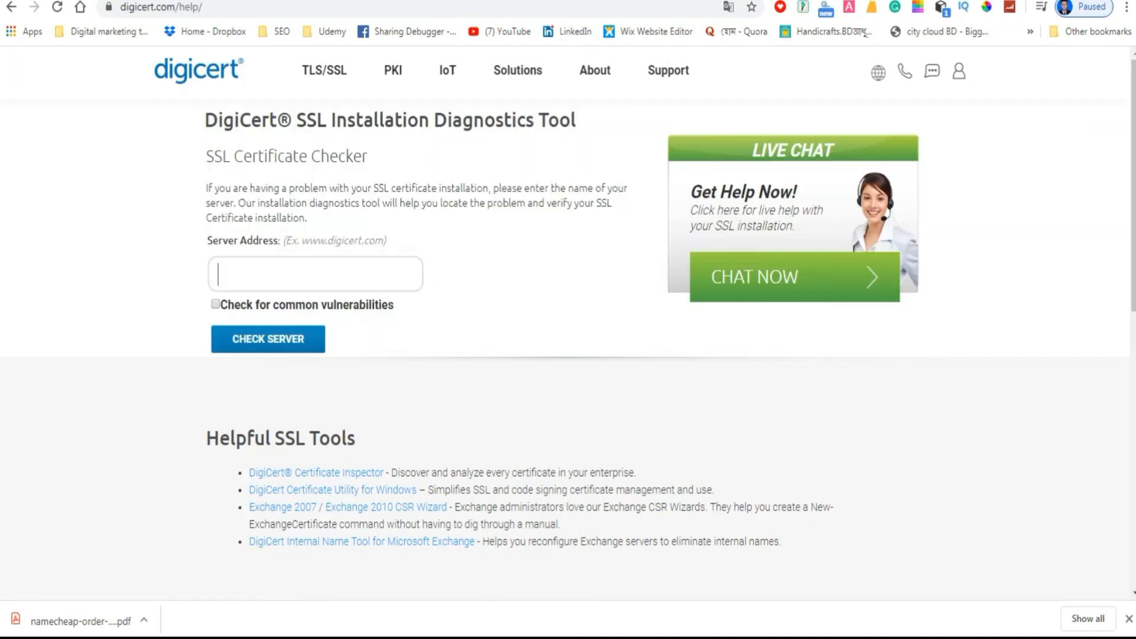
right_click(253, 275)
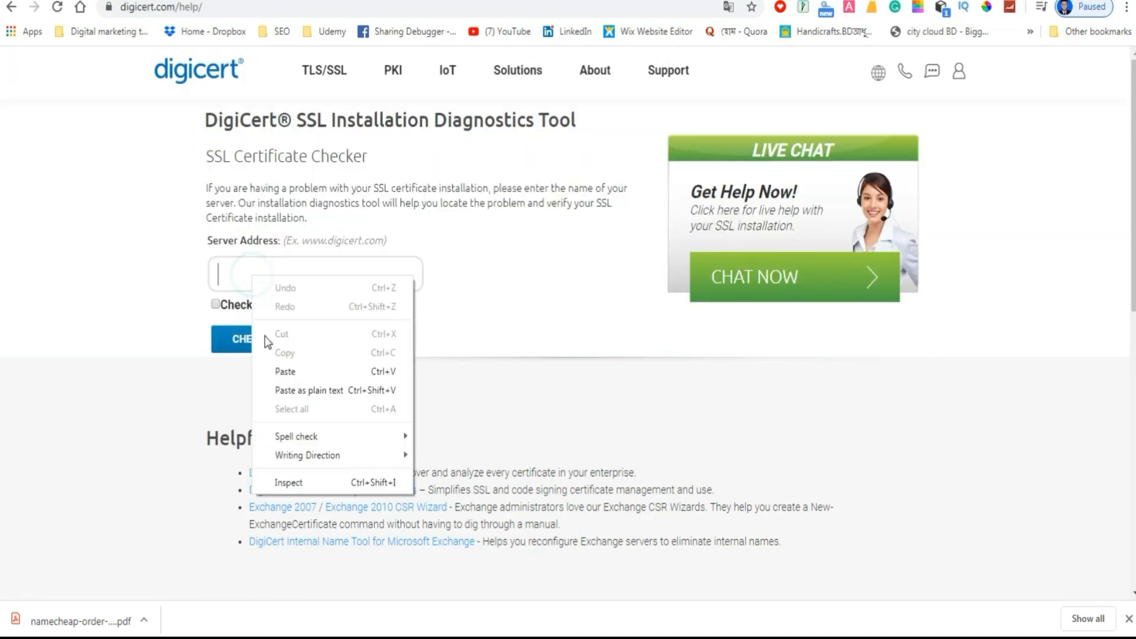
left_click(283, 372)
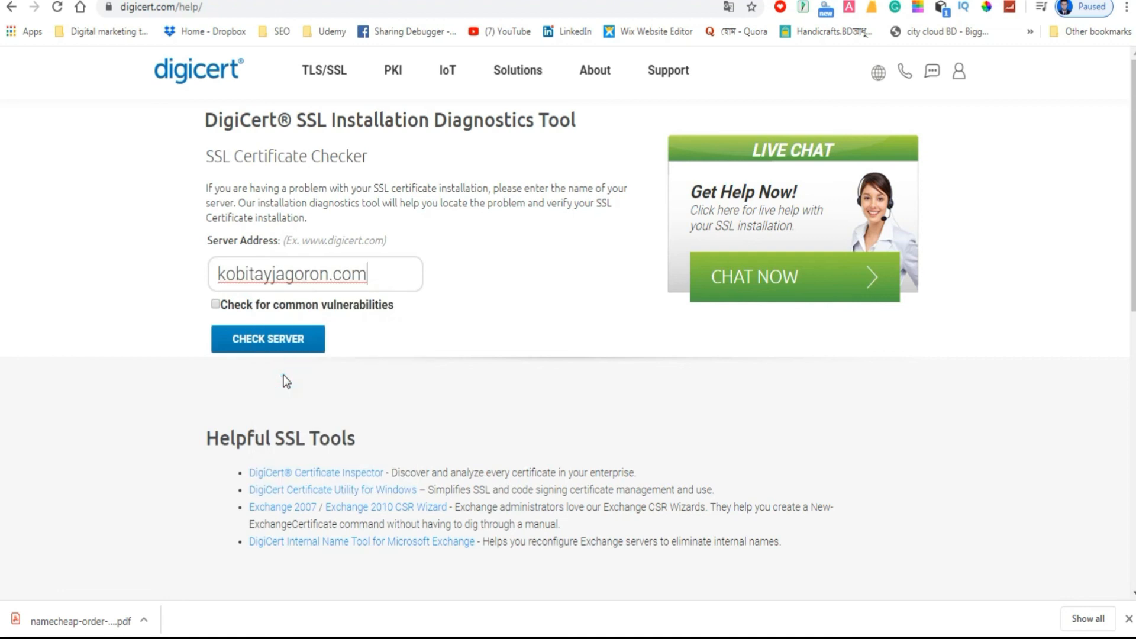
Run the server check with common vulnerabilities included and review the TLS certificate, revocation, expiration and name-match results.
left_click(214, 304)
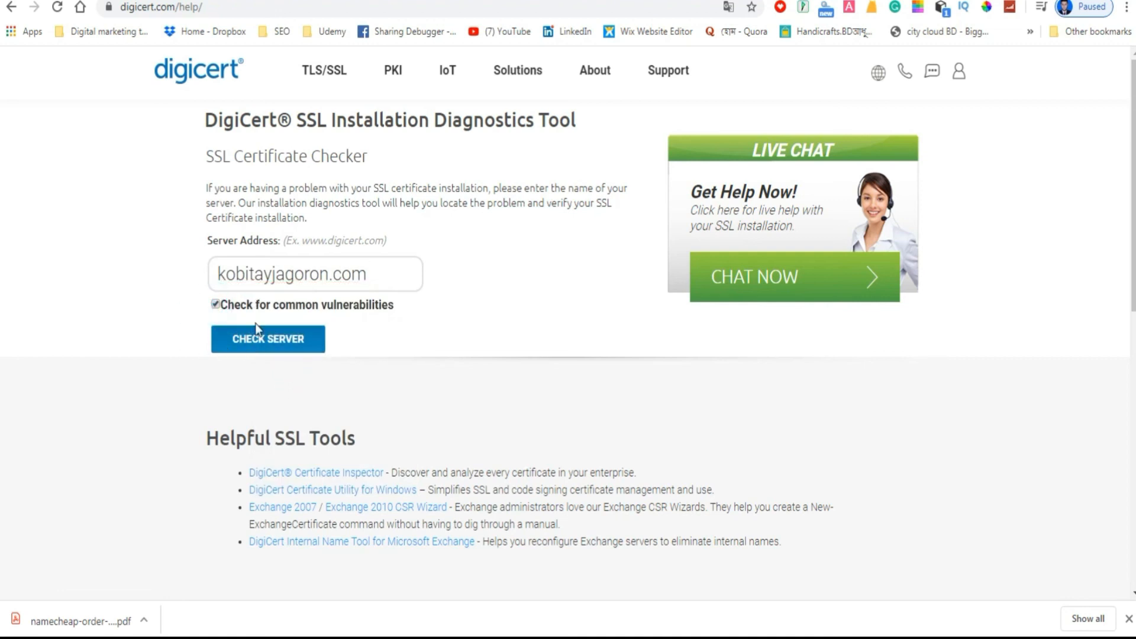
left_click(290, 347)
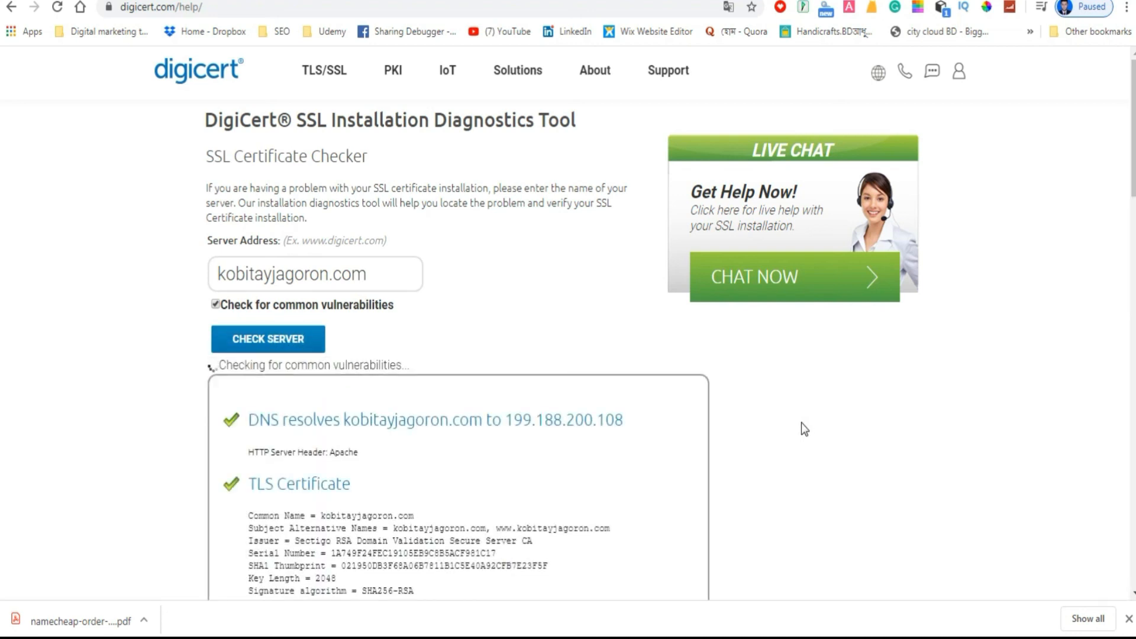
scroll(802, 423, "down", 4)
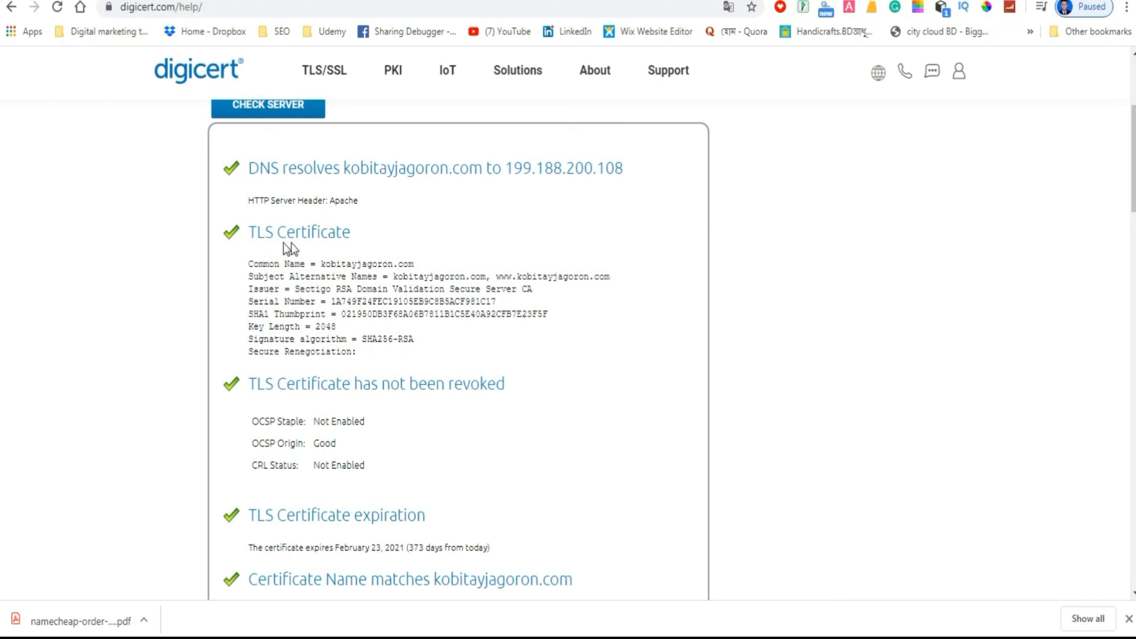
scroll(450, 291, "down", 3)
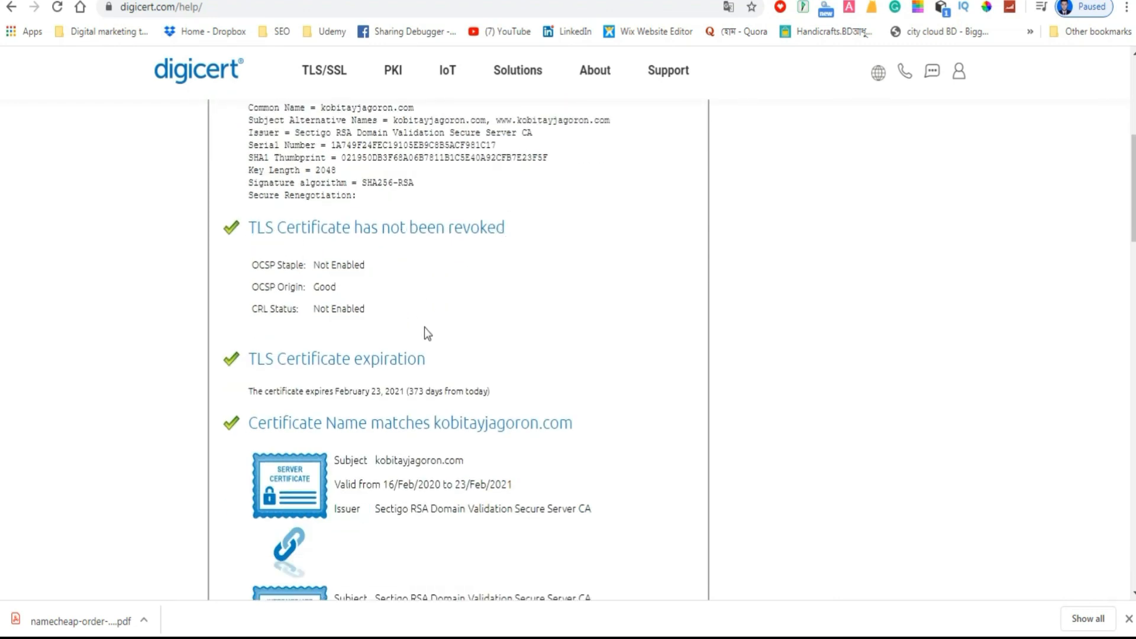
Review the rest of the DigiCert report, covering the certificate chain, installation status, Heartbleed vulnerability, protocol support and TLS ciphers.
scroll(424, 329, "down", 3)
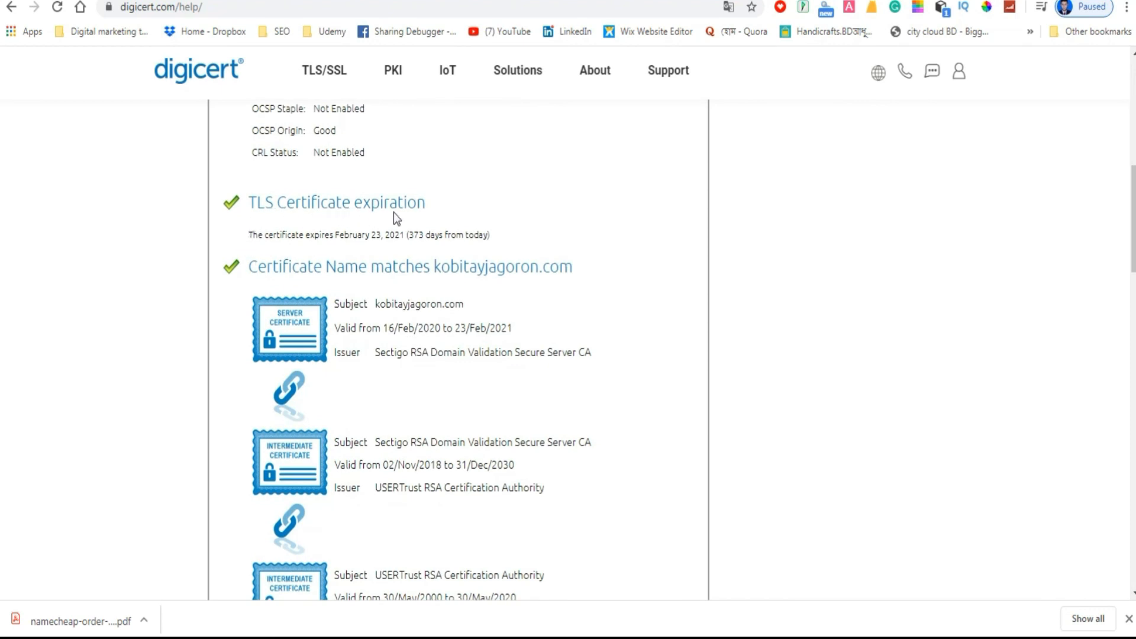
scroll(271, 304, "down", 2)
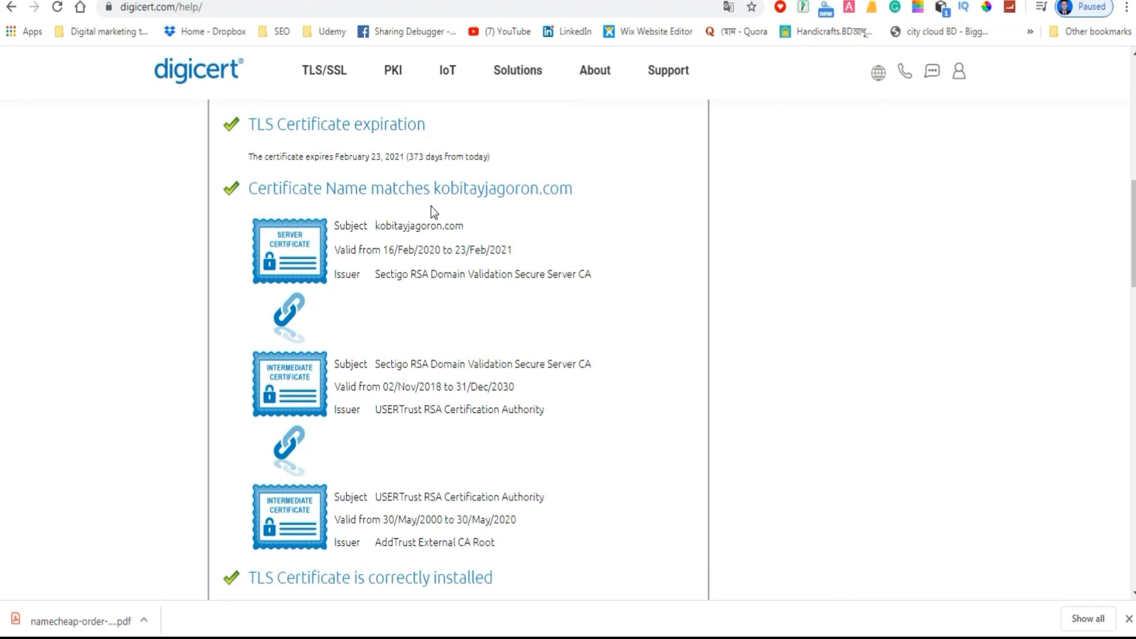
scroll(385, 302, "down", 3)
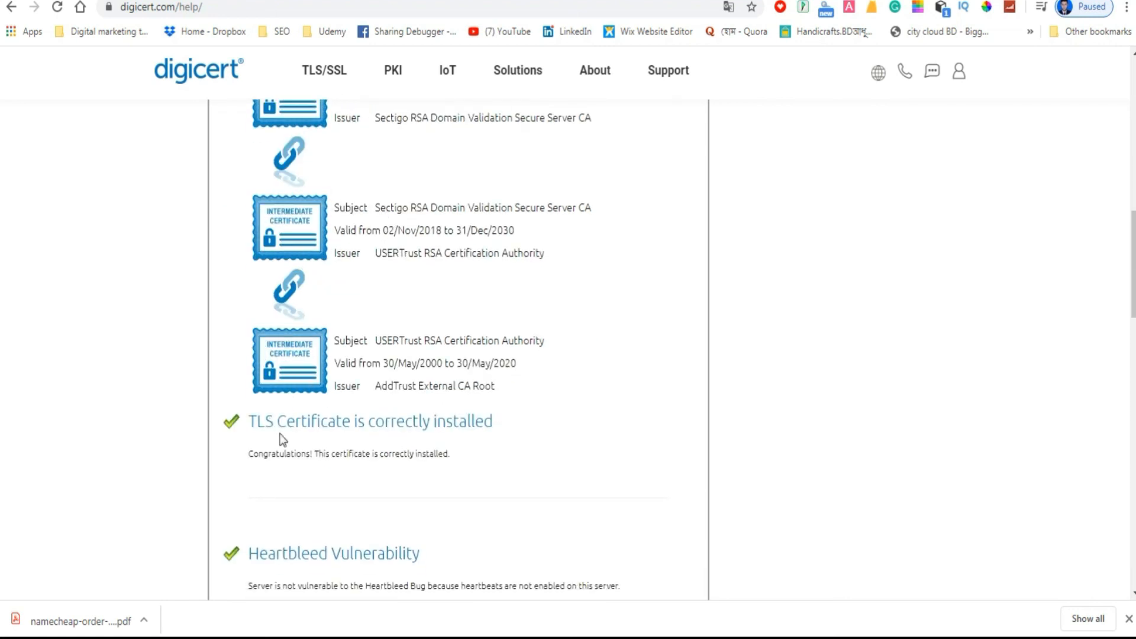
scroll(349, 456, "down", 3)
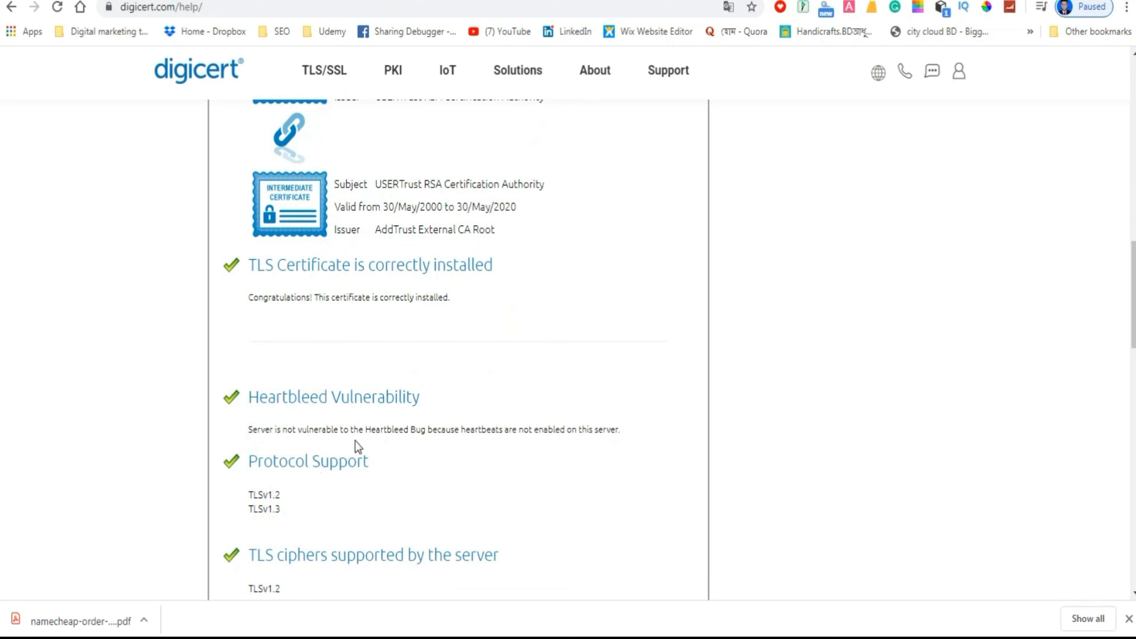
scroll(357, 447, "down", 3)
scroll(435, 449, "down", 8)
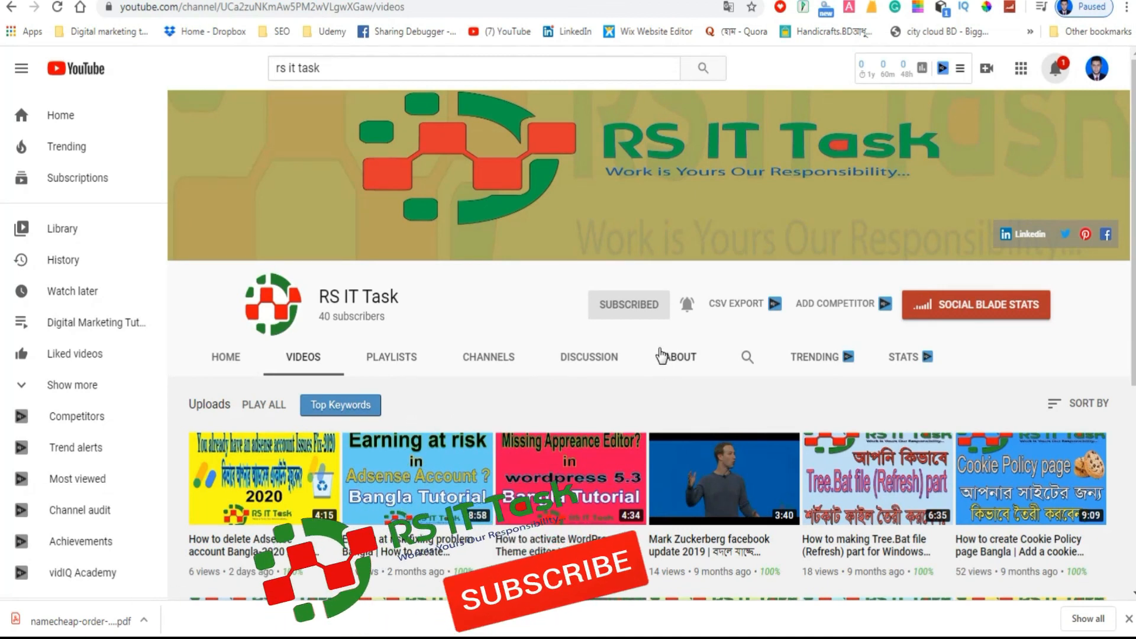
scroll(661, 355, "down", 1)
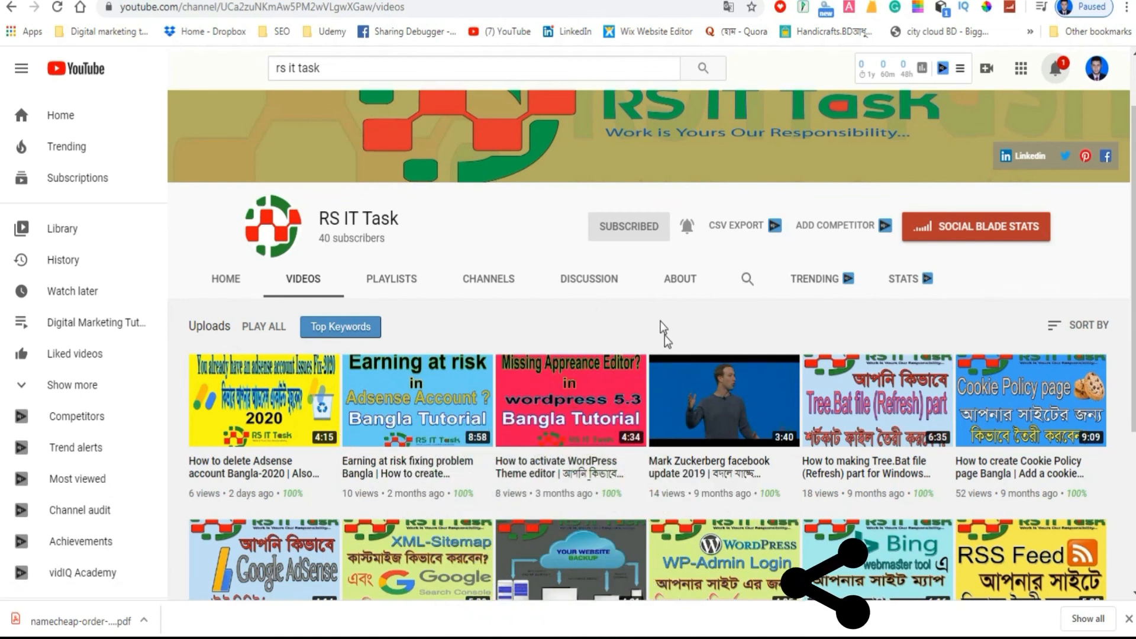
scroll(666, 338, "down", 4)
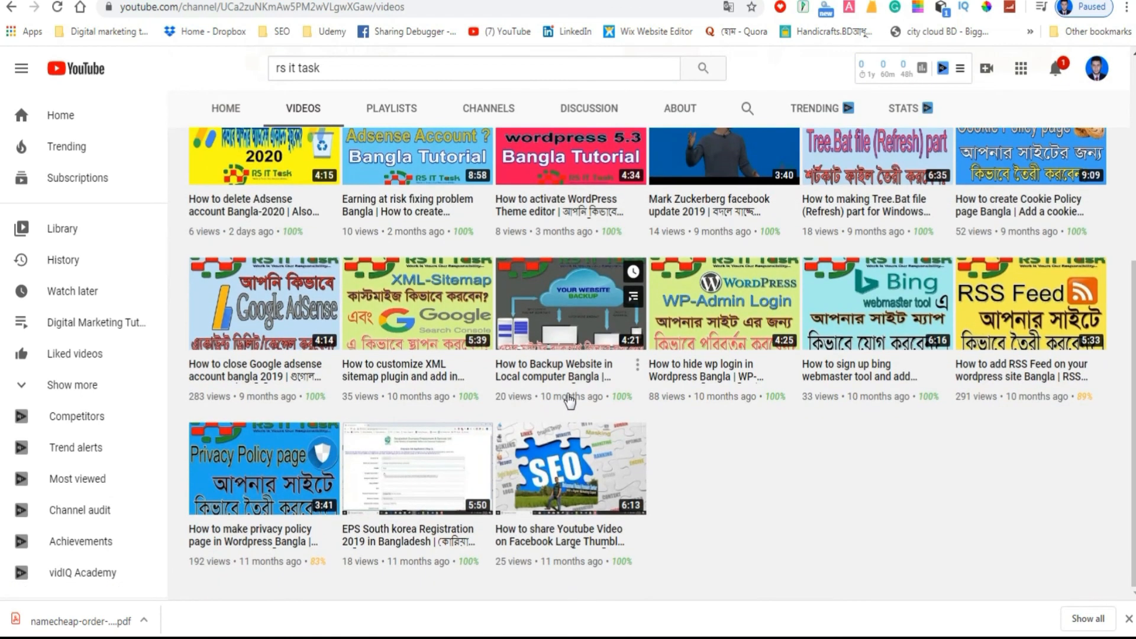
scroll(569, 401, "up", 4)
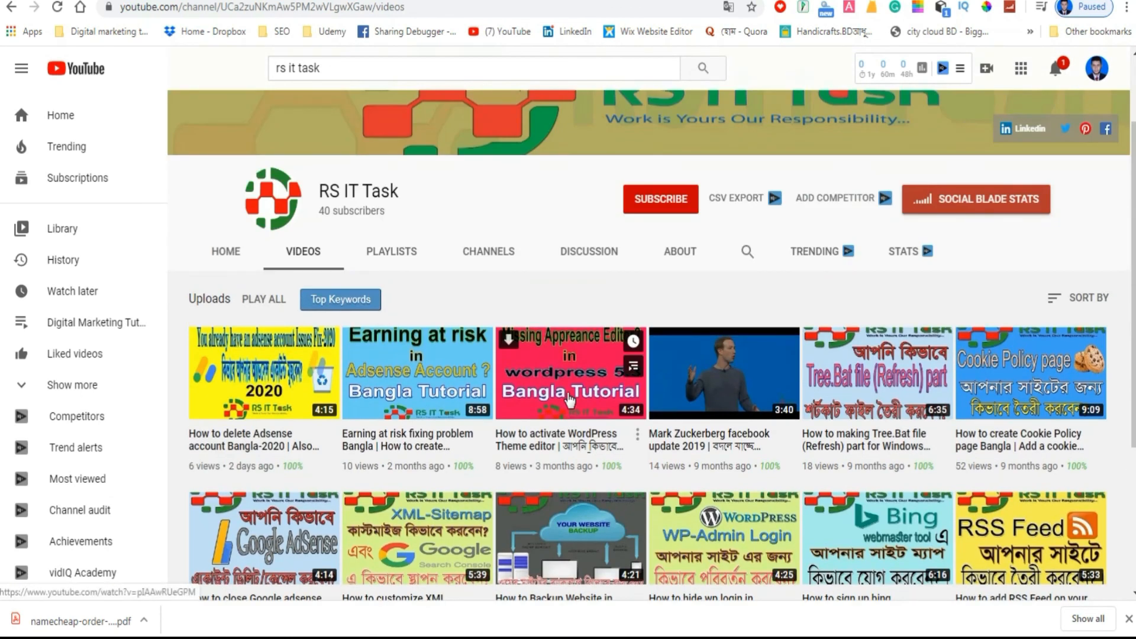